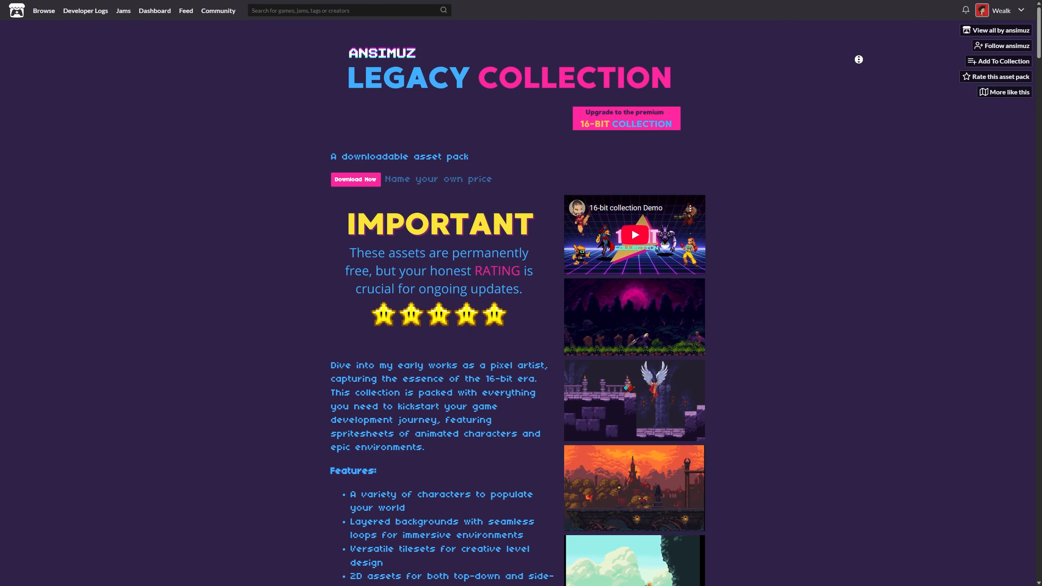
Look through the Legacy Collection asset page, open its download dialog and choose to go to the downloads without paying.
{"action": "scroll", "coordinate": [858, 60], "scroll_direction": "down", "scroll_amount": 3}
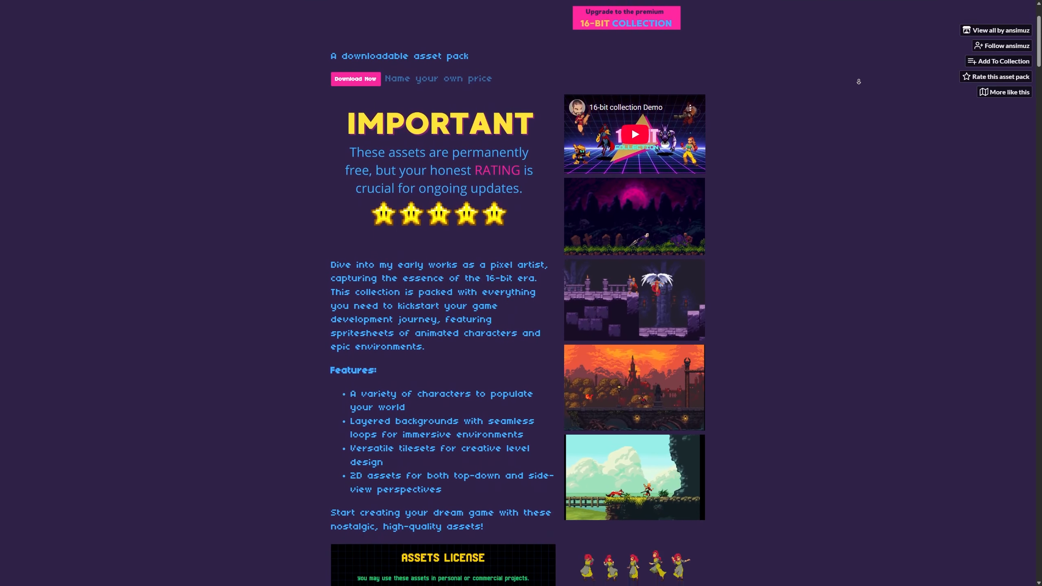
{"action": "scroll", "coordinate": [859, 82], "scroll_direction": "down", "scroll_amount": 5}
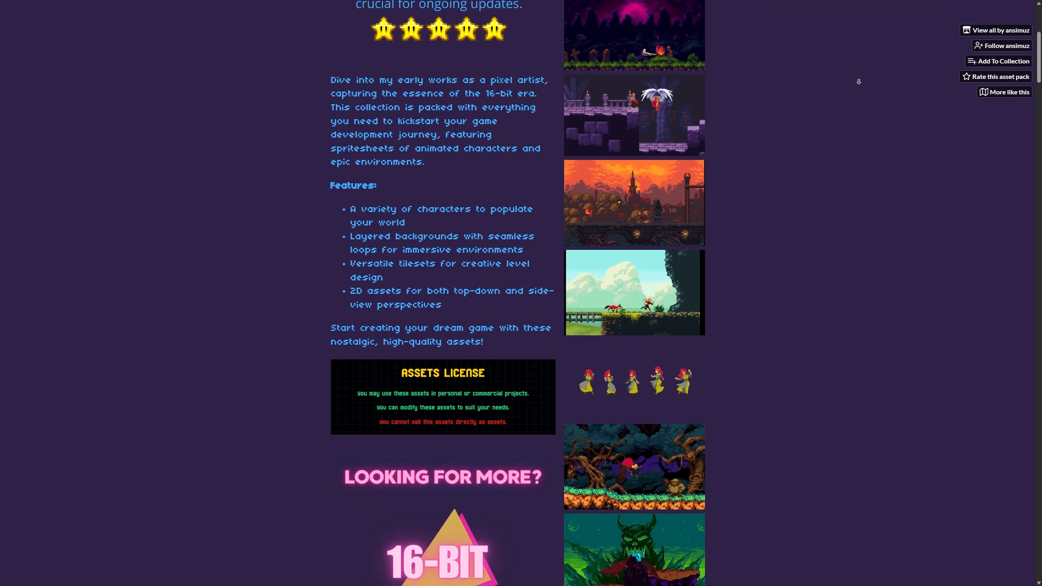
{"action": "scroll", "coordinate": [858, 82], "scroll_direction": "down", "scroll_amount": 5}
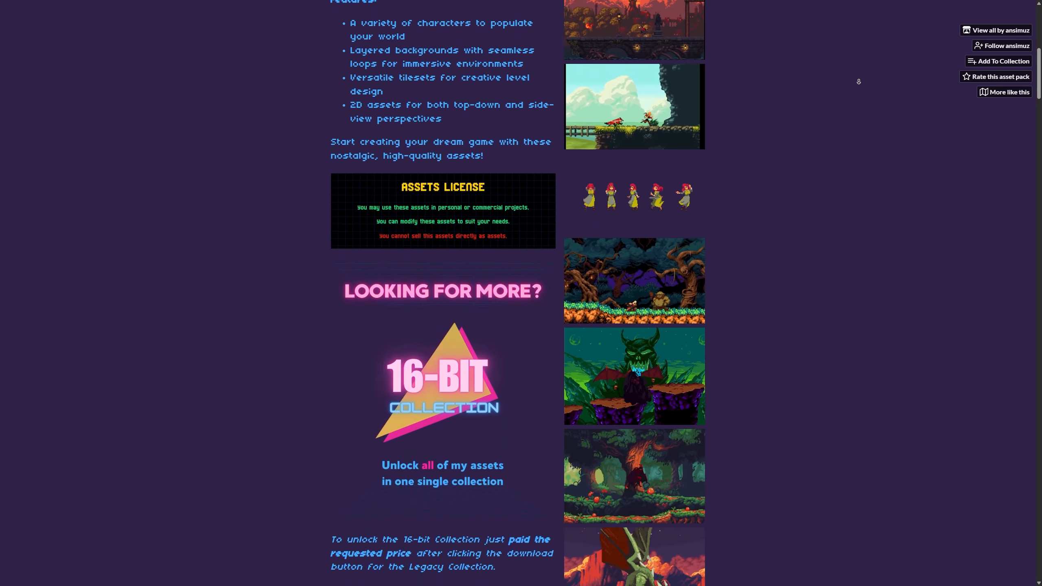
{"action": "scroll", "coordinate": [858, 82], "scroll_direction": "down", "scroll_amount": 5}
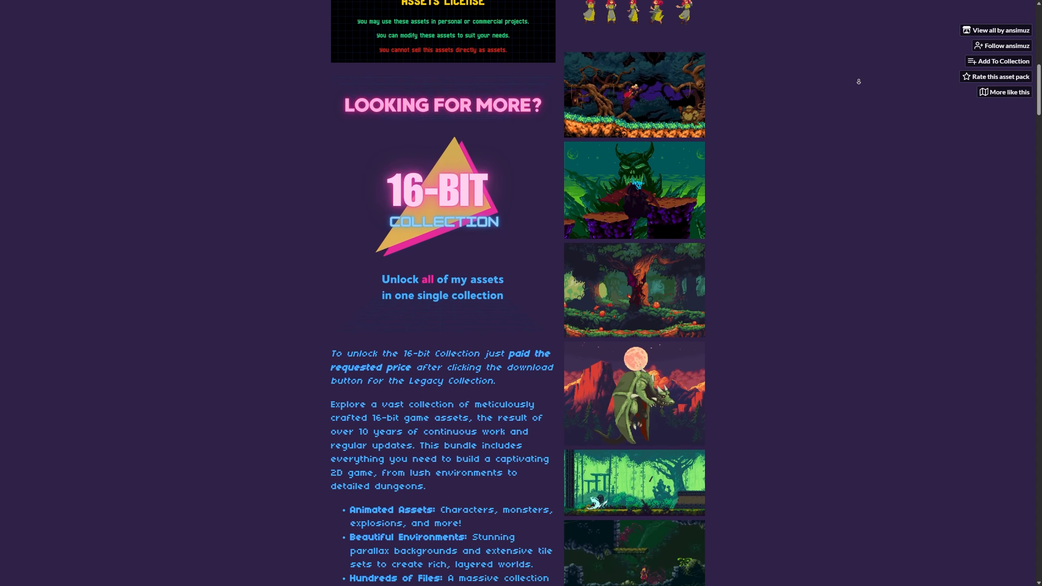
{"action": "scroll", "coordinate": [858, 82], "scroll_direction": "down", "scroll_amount": 5}
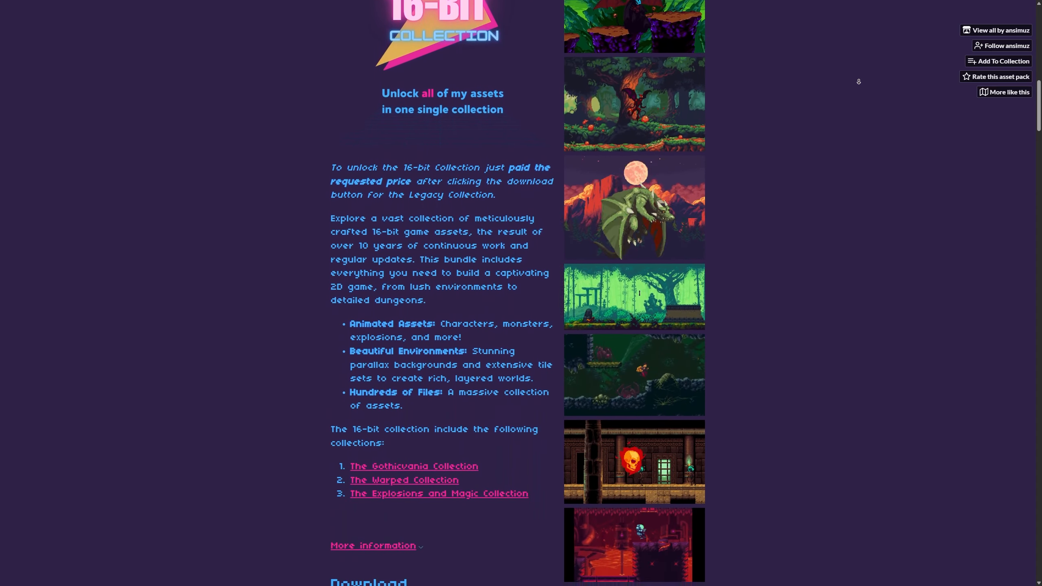
{"action": "scroll", "coordinate": [858, 82], "scroll_direction": "down", "scroll_amount": 2}
{"action": "scroll", "coordinate": [858, 82], "scroll_direction": "down", "scroll_amount": 9}
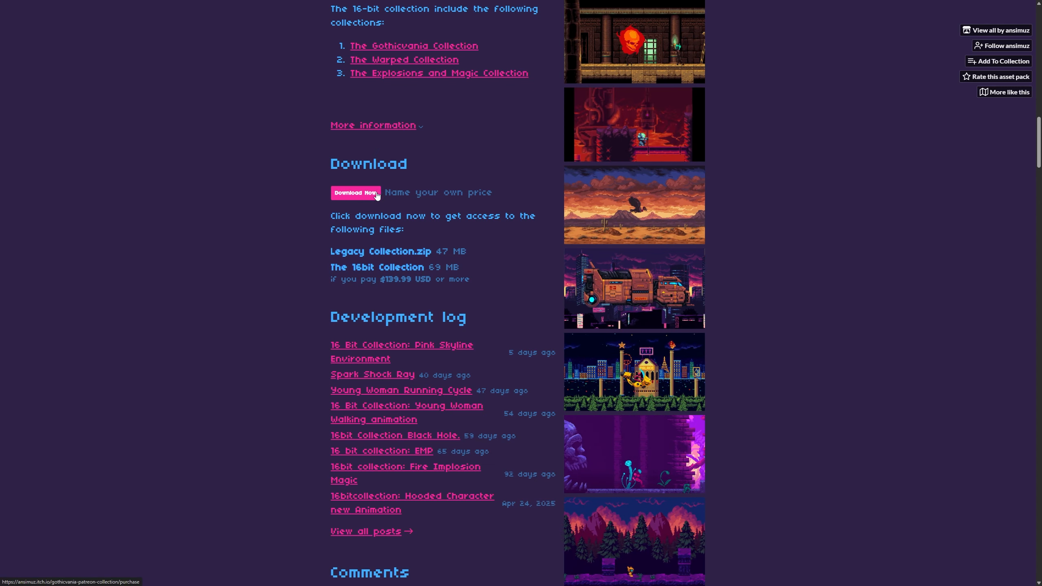
{"action": "left_click", "coordinate": [368, 195]}
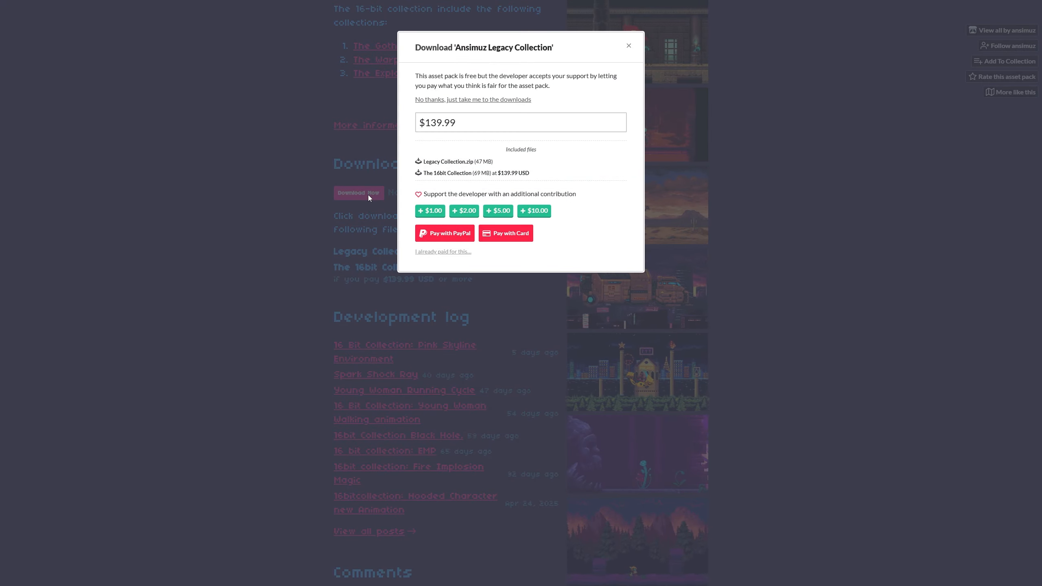
{"action": "left_click_drag", "start_coordinate": [532, 100], "coordinate": [414, 101]}
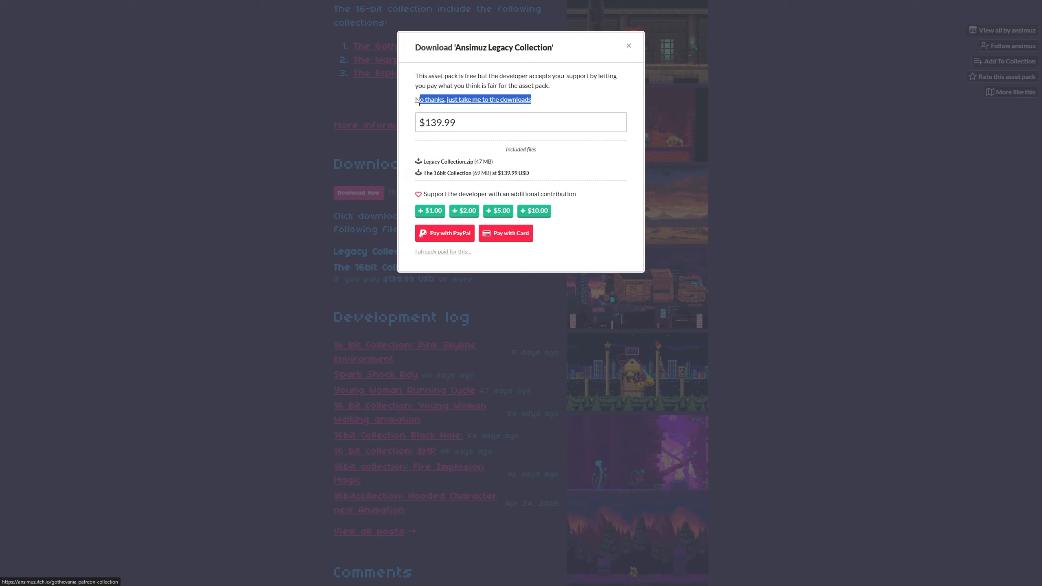
{"action": "left_click", "coordinate": [459, 85]}
{"action": "left_click", "coordinate": [457, 99]}
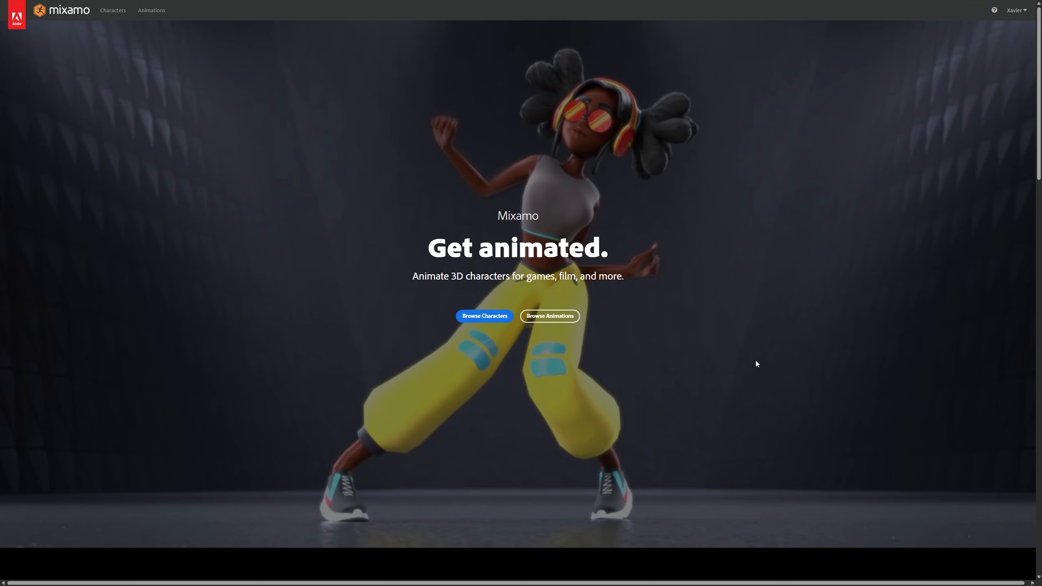
Switch to Mixamo, browse the character library and preview the Maria with prop, The Boss and Vanguard characters.
{"action": "left_click", "coordinate": [476, 325]}
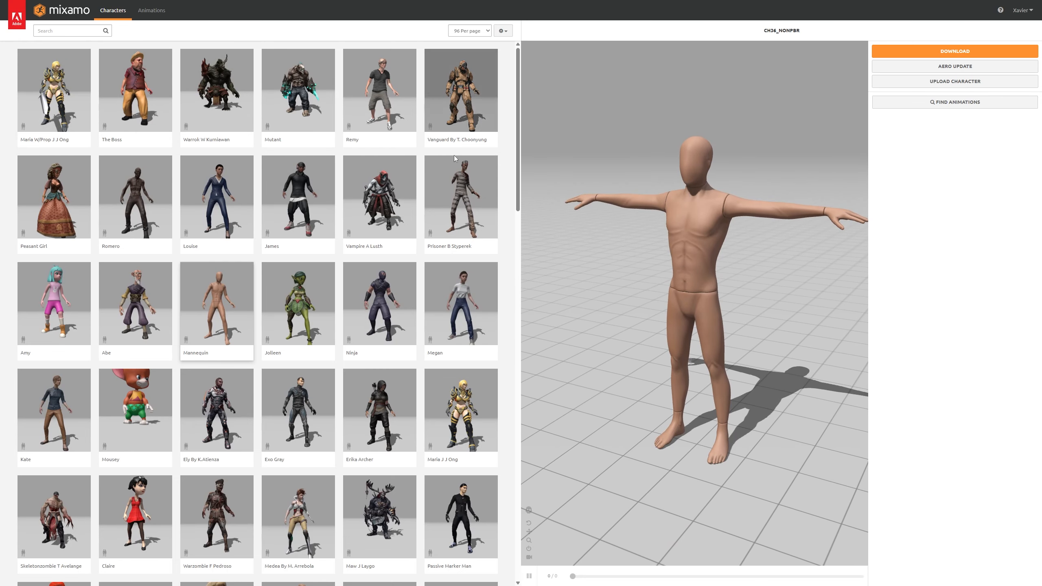
{"action": "left_click", "coordinate": [68, 93]}
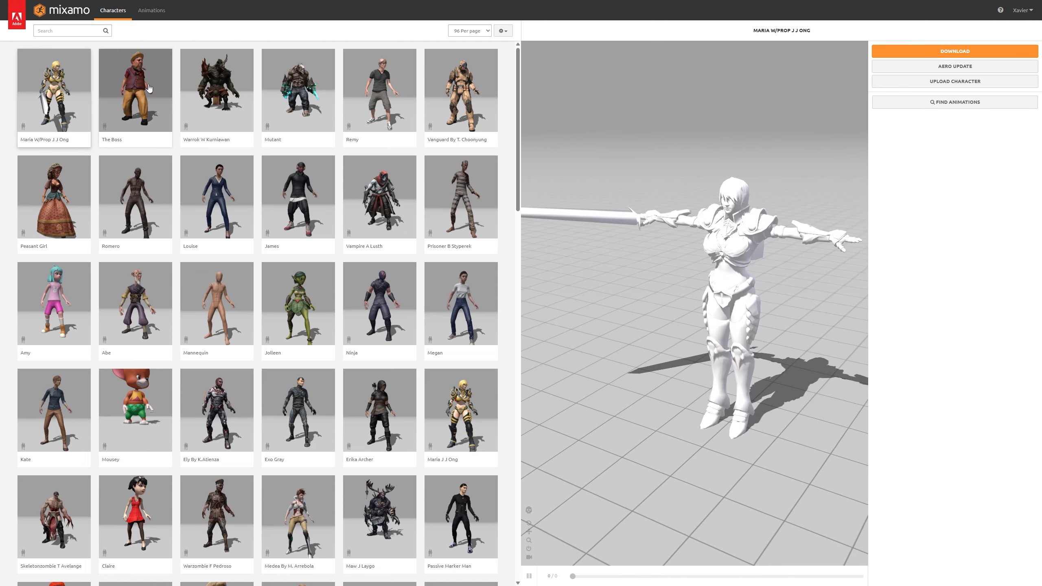
{"action": "left_click", "coordinate": [152, 89]}
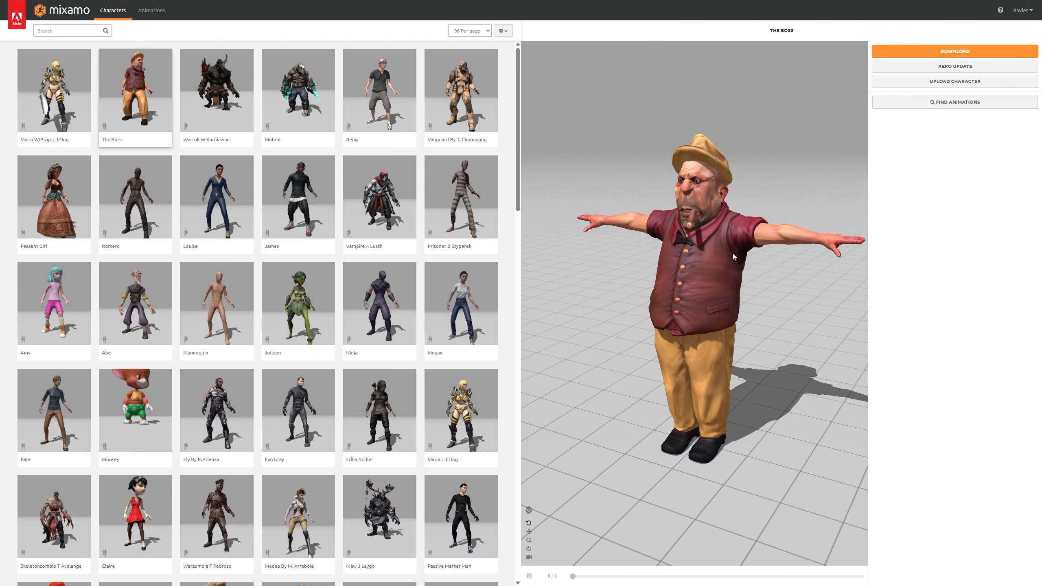
{"action": "left_click", "coordinate": [461, 90]}
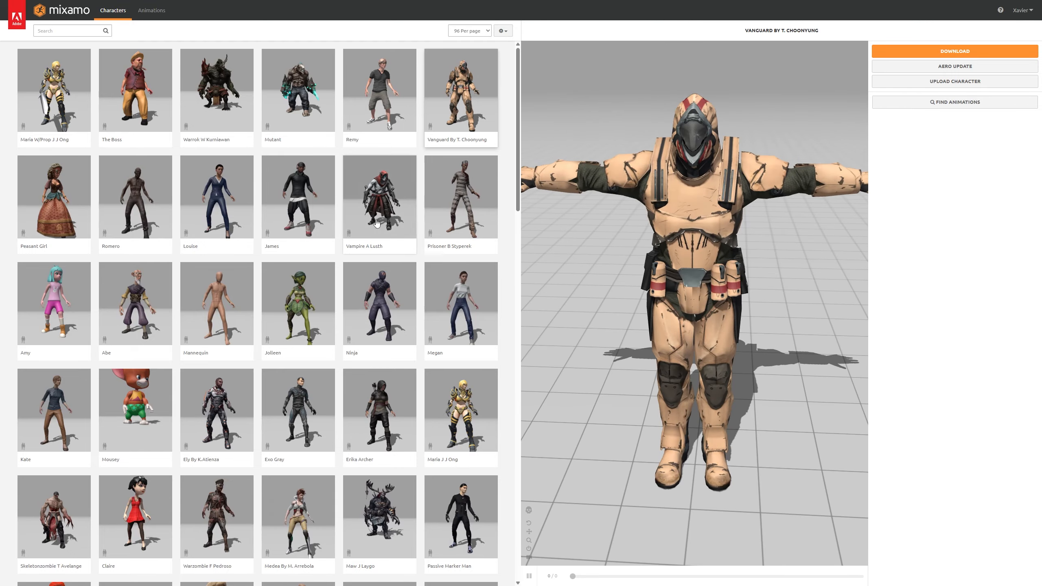
{"action": "scroll", "coordinate": [216, 302], "scroll_direction": "down", "scroll_amount": 18}
{"action": "scroll", "coordinate": [215, 301], "scroll_direction": "up", "scroll_amount": 15}
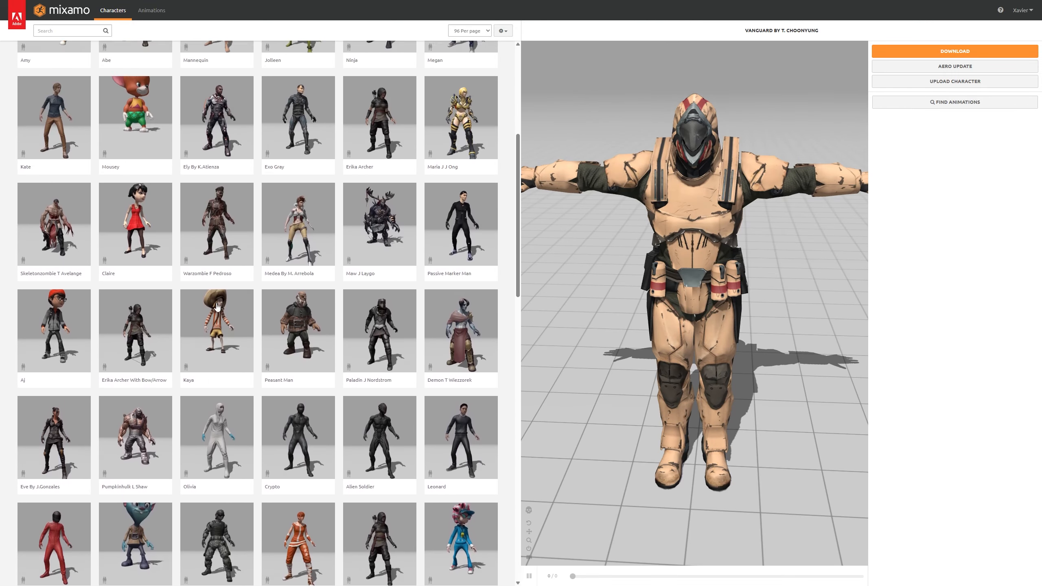
Select the Mannequin character and download it in T-pose with the format FBX for Unity(.fbx).
{"action": "left_click", "coordinate": [216, 182]}
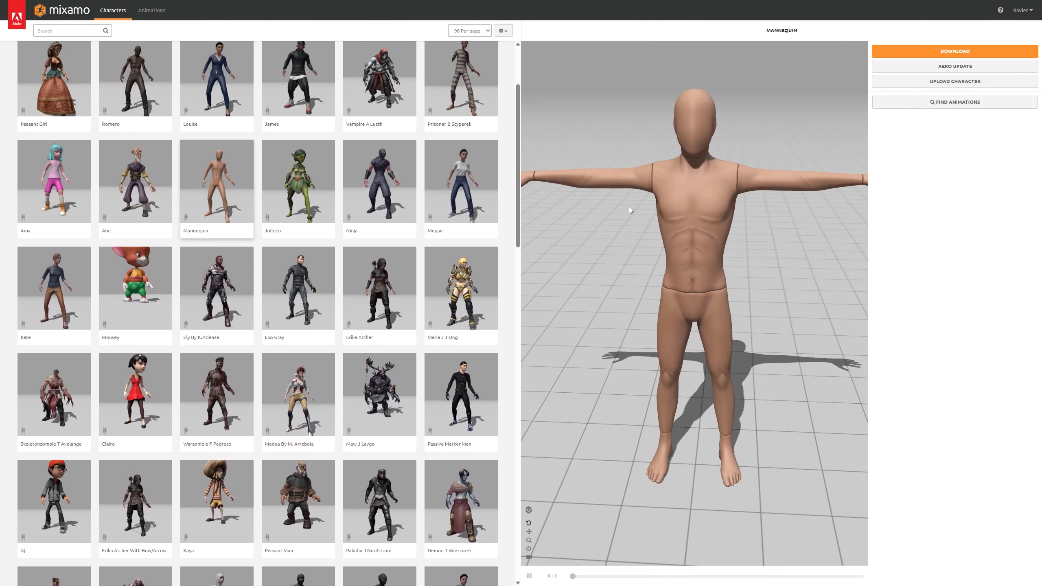
{"action": "mouse_move", "coordinate": [648, 222]}
{"action": "left_mouse_down"}
{"action": "mouse_move", "coordinate": [701, 225]}
{"action": "mouse_move", "coordinate": [660, 224]}
{"action": "left_mouse_up"}
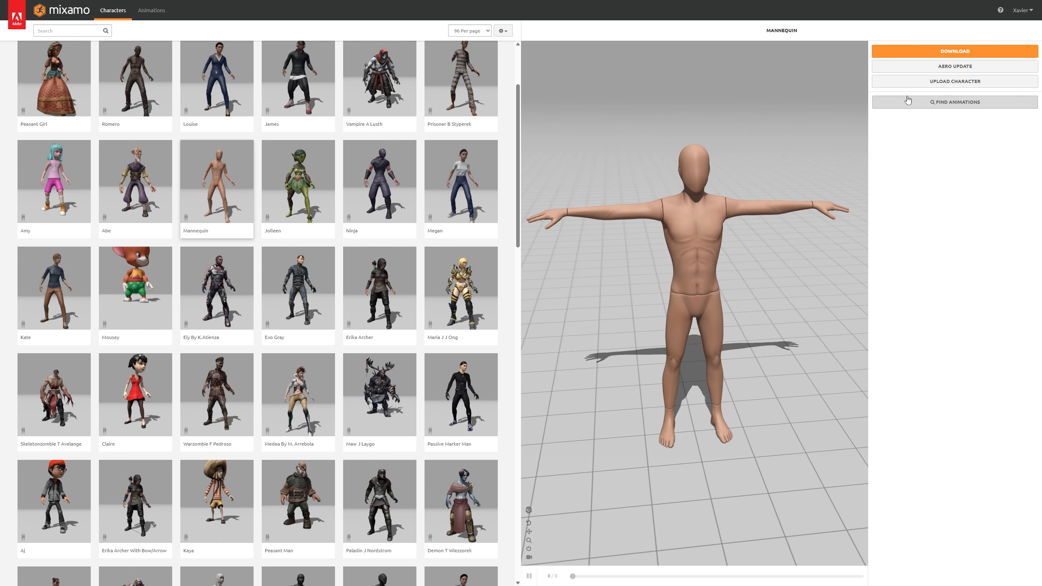
{"action": "left_click", "coordinate": [967, 56]}
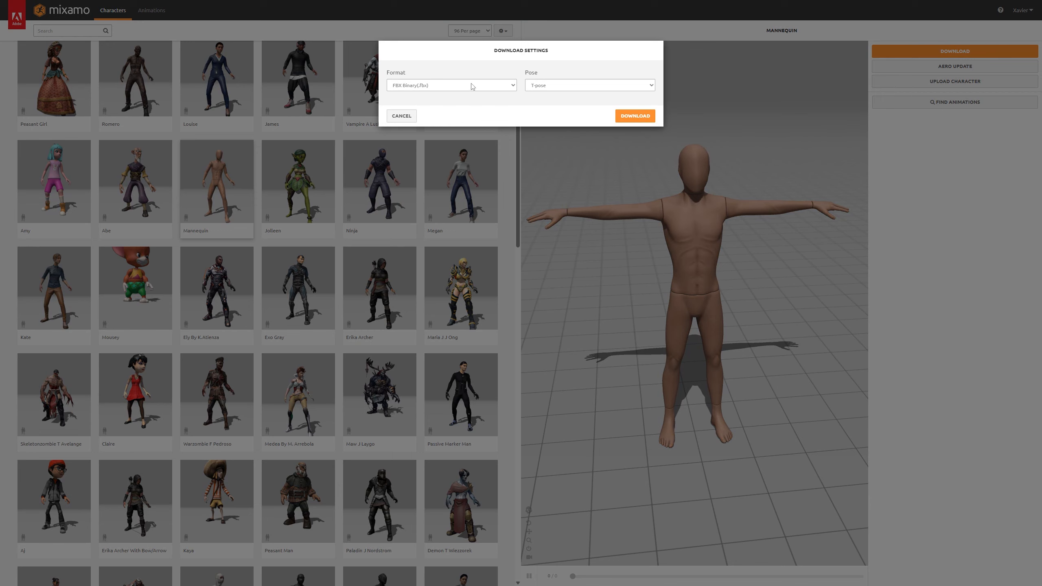
{"action": "left_click", "coordinate": [541, 88]}
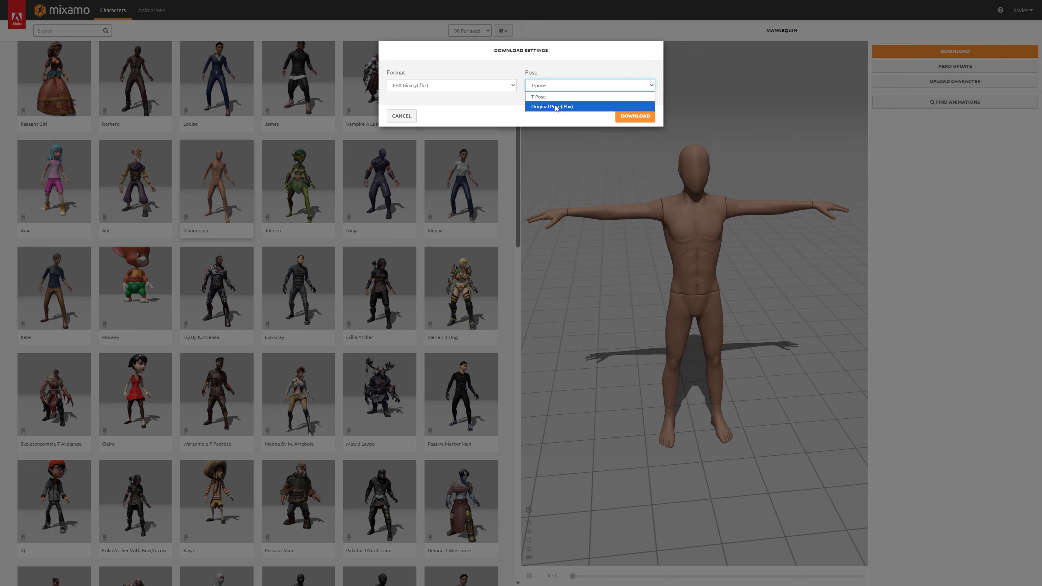
{"action": "left_click", "coordinate": [552, 98]}
{"action": "left_click", "coordinate": [507, 88]}
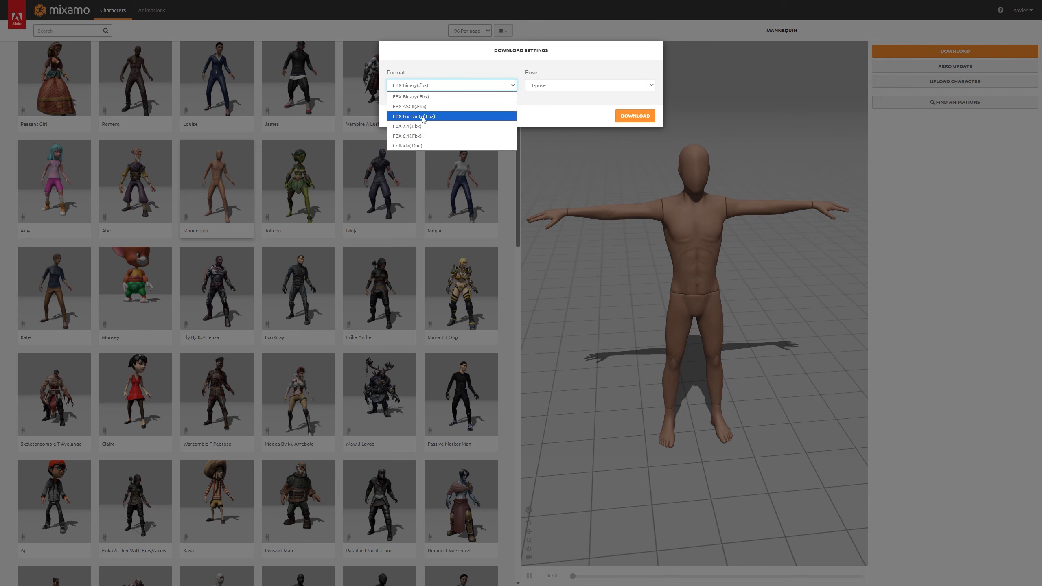
{"action": "left_click", "coordinate": [449, 99]}
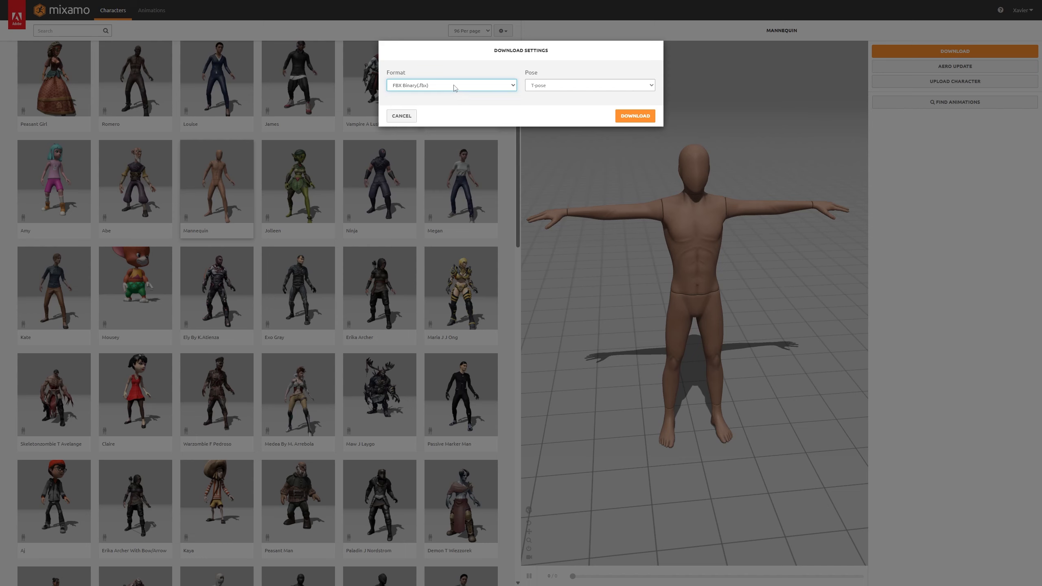
{"action": "left_click", "coordinate": [455, 86]}
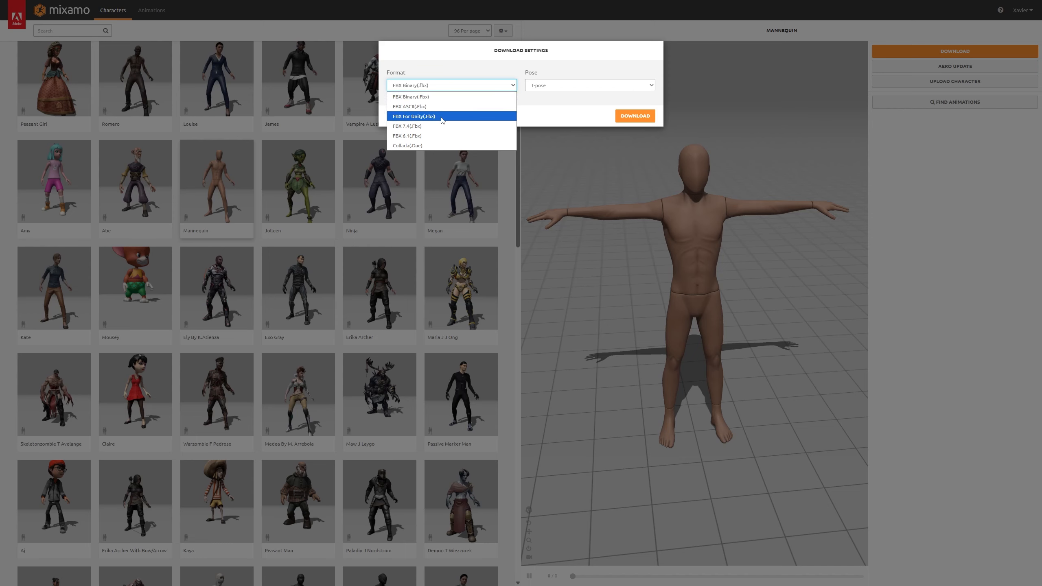
{"action": "left_click", "coordinate": [441, 116]}
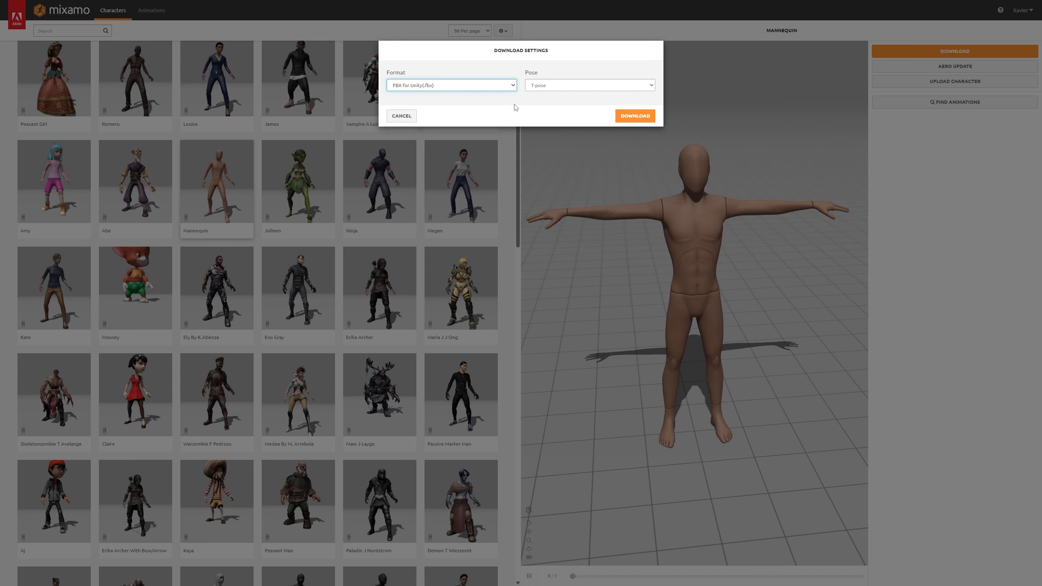
{"action": "left_click", "coordinate": [634, 116]}
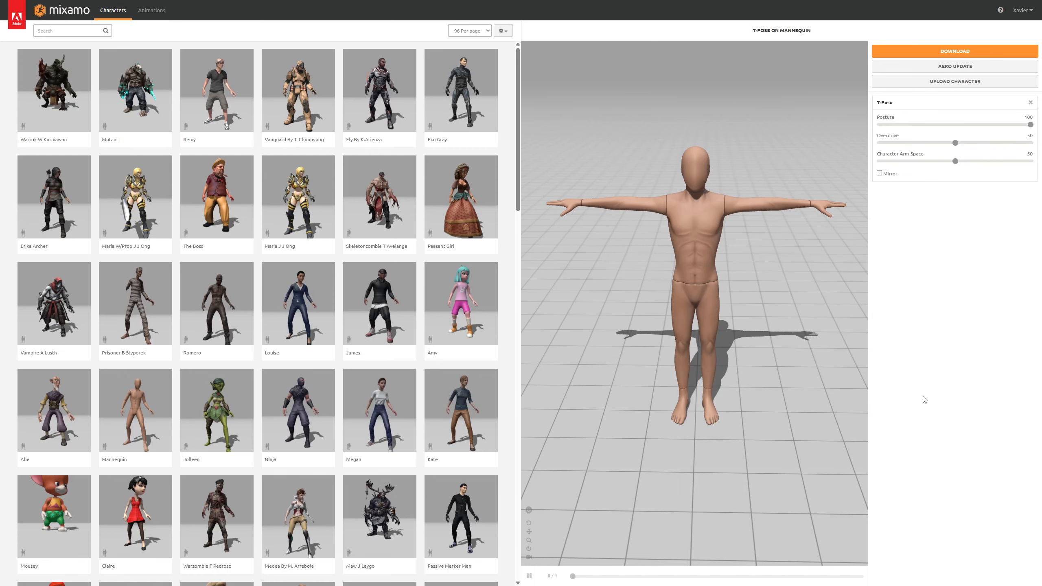
Open the animation library and preview Crouch To Stand, Praying and Silly Dancing on the mannequin.
{"action": "left_click", "coordinate": [150, 16]}
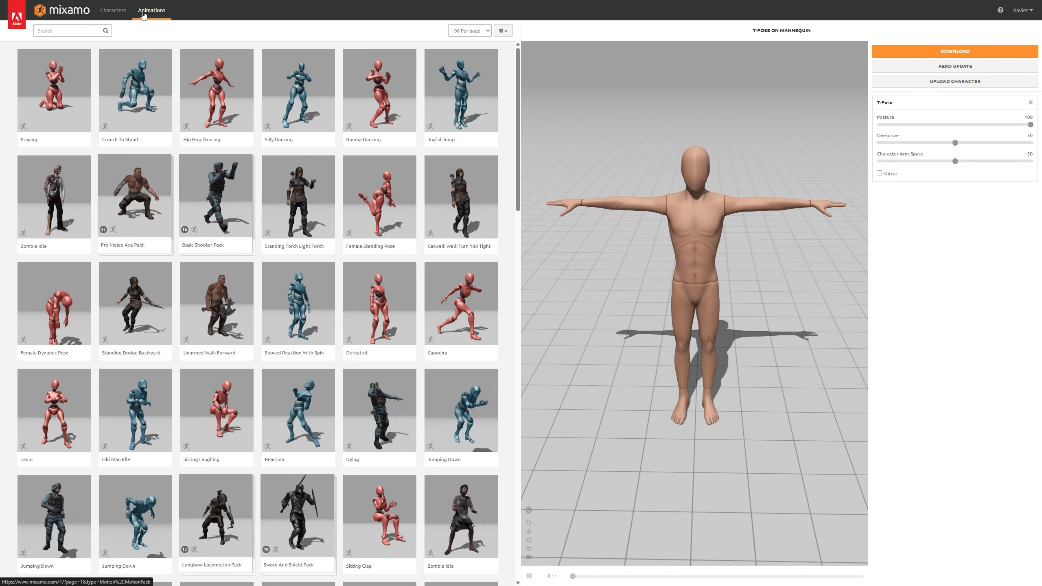
{"action": "left_click", "coordinate": [148, 93]}
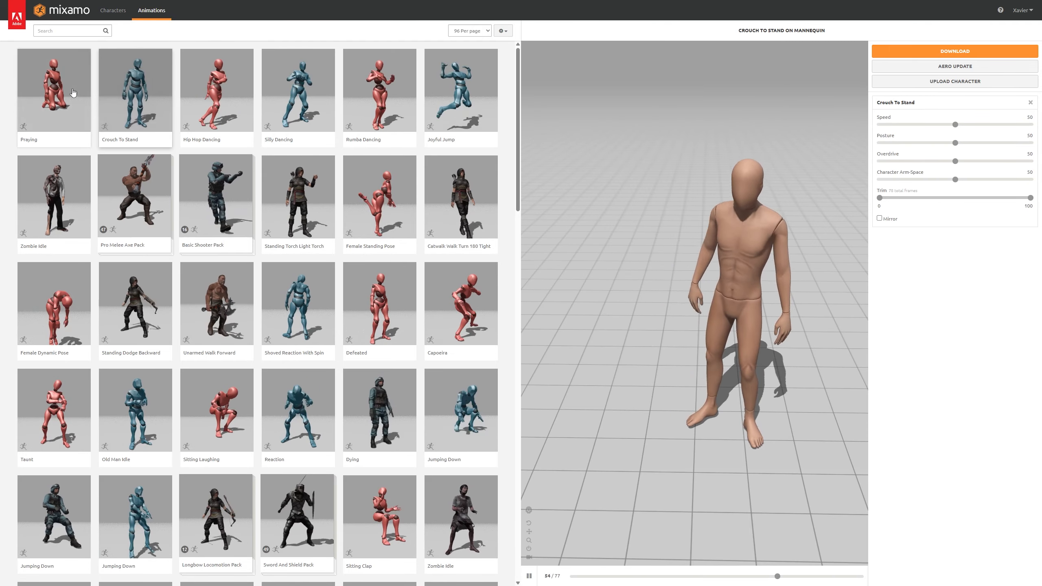
{"action": "left_click", "coordinate": [73, 92]}
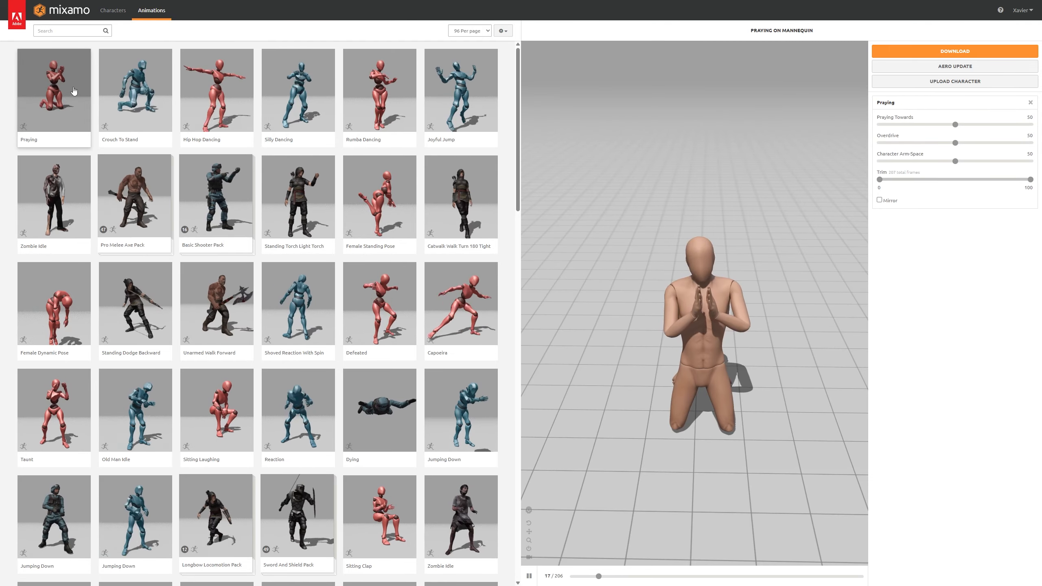
{"action": "left_click", "coordinate": [309, 81]}
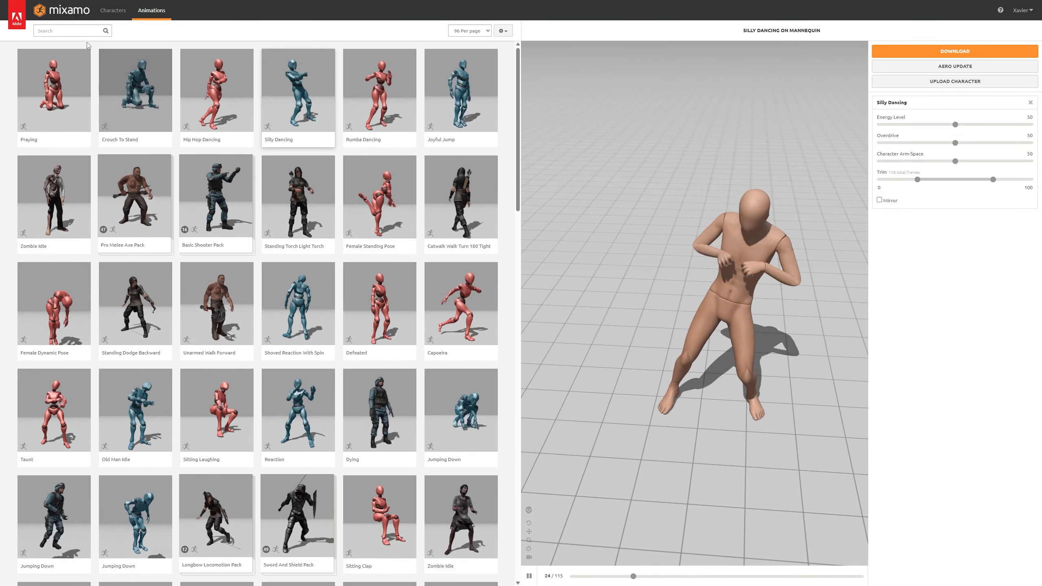
Search the animations for "idle", compare the Idle variants and apply the wide-stance blue Idle from the second row to the mannequin.
{"action": "left_click", "coordinate": [77, 32]}
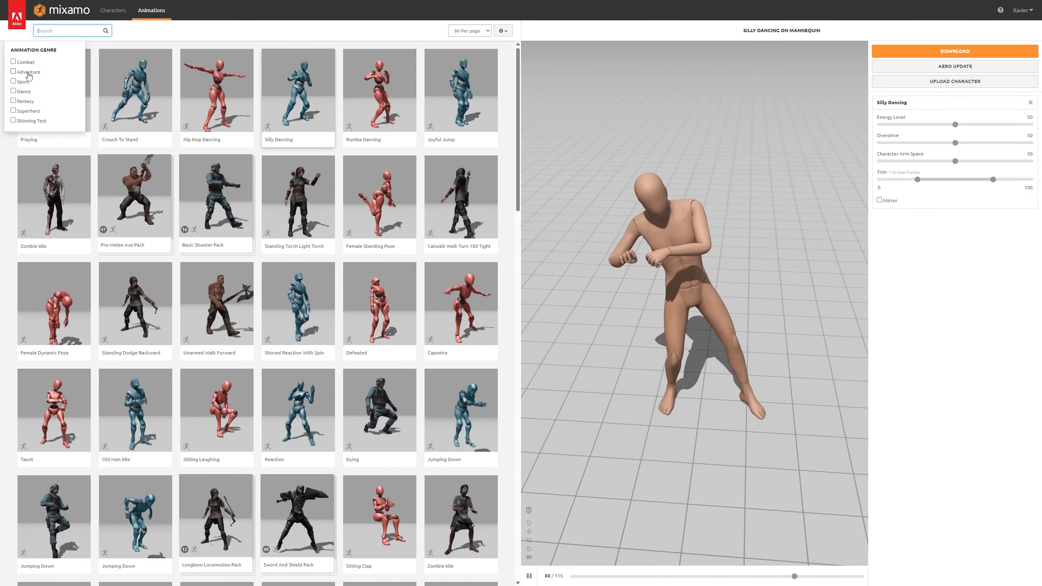
{"action": "left_click", "coordinate": [55, 32]}
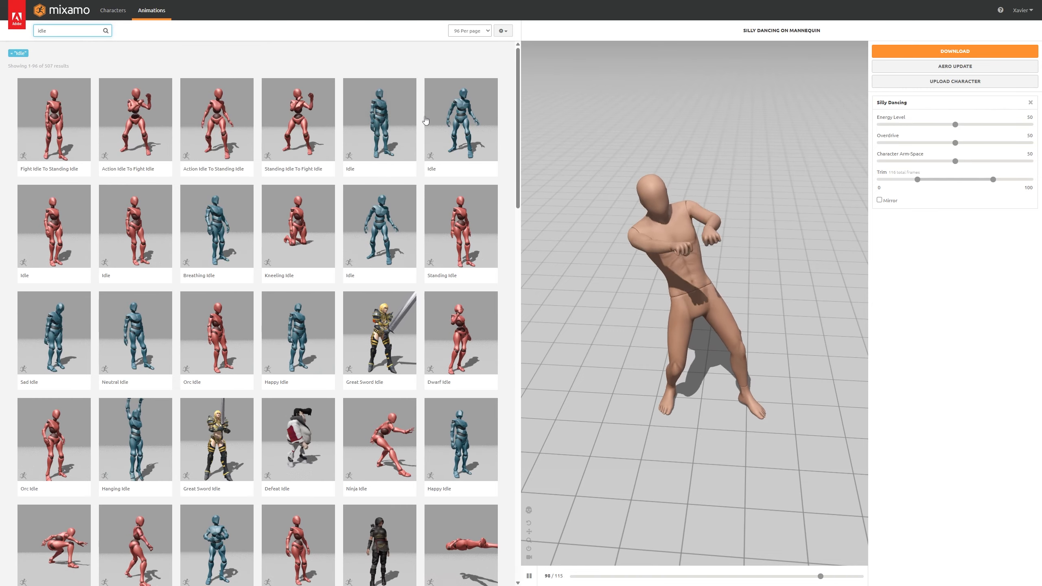
{"action": "left_click", "coordinate": [382, 118]}
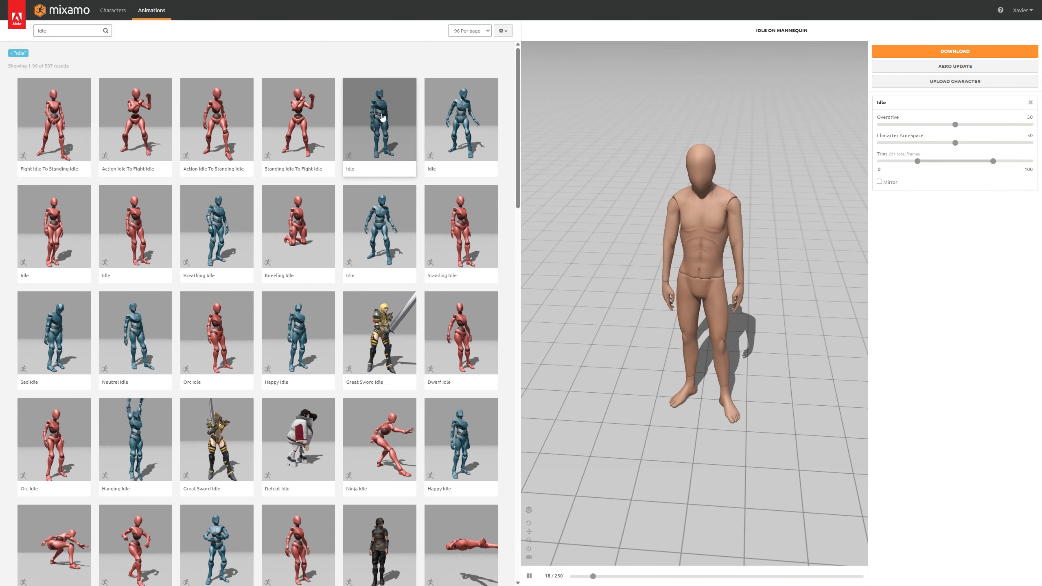
{"action": "left_click", "coordinate": [460, 119]}
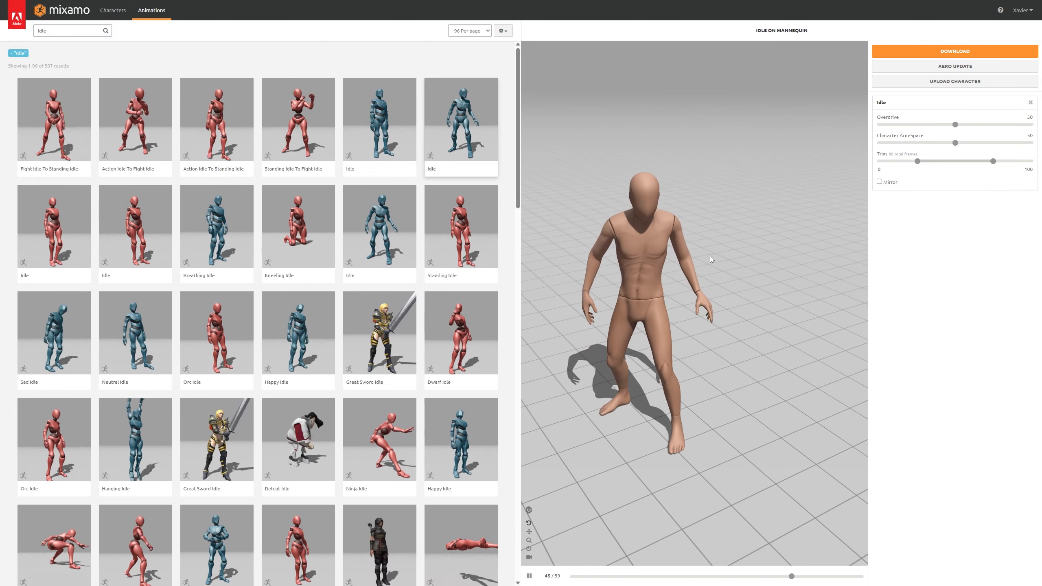
{"action": "left_click", "coordinate": [389, 227]}
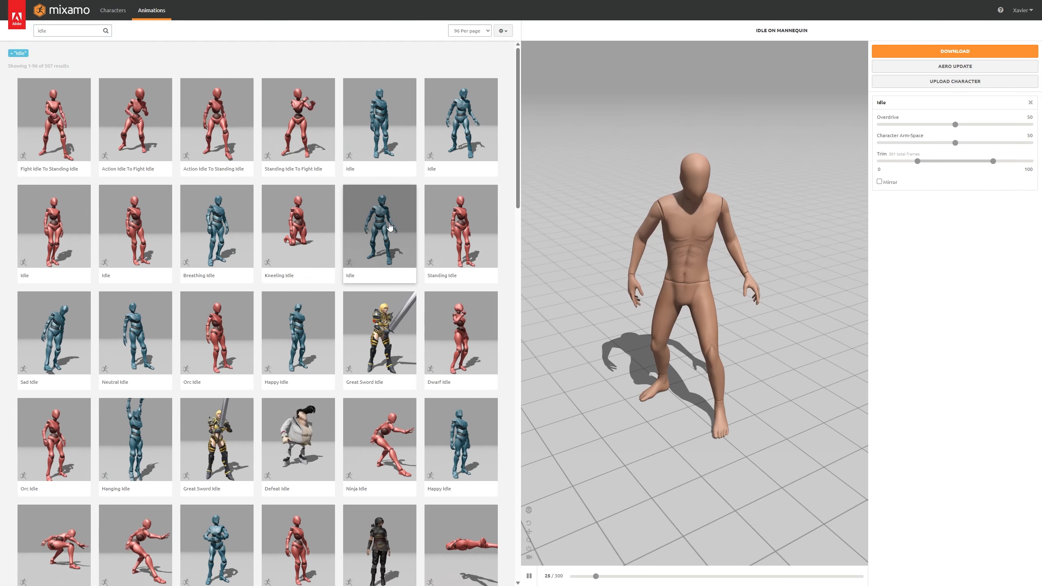
Download the Idle animation as FBX for Unity(.fbx) at 60 frames per second, Without Skin.
{"action": "left_click", "coordinate": [913, 52]}
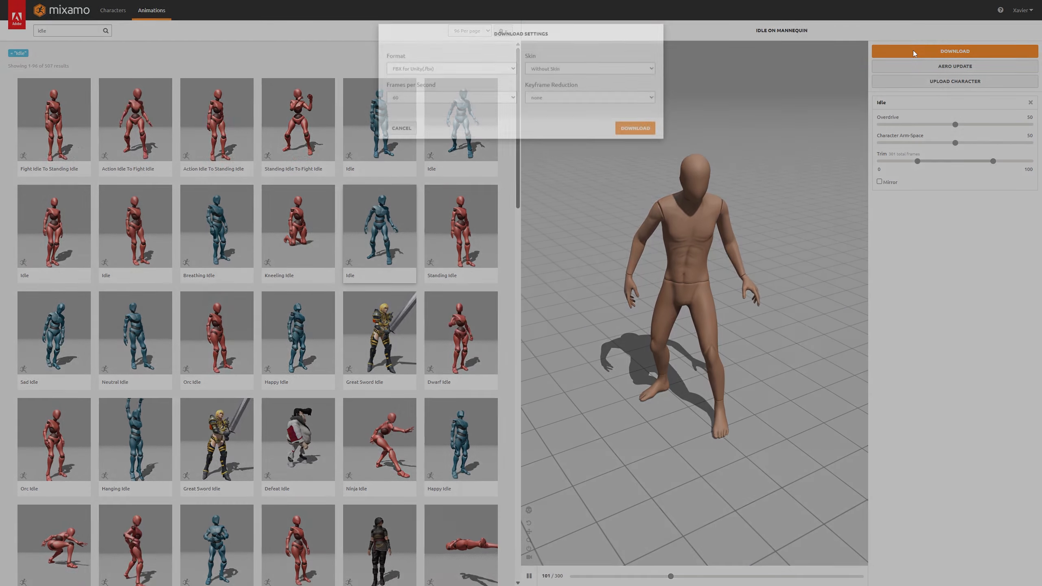
{"action": "left_click", "coordinate": [473, 87]}
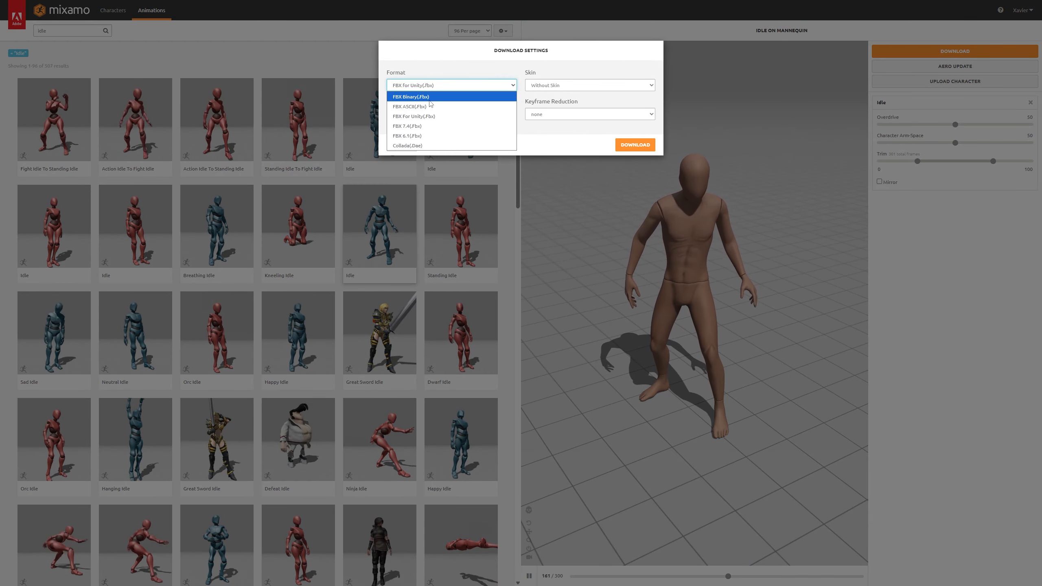
{"action": "left_click", "coordinate": [429, 98]}
{"action": "left_click", "coordinate": [467, 88]}
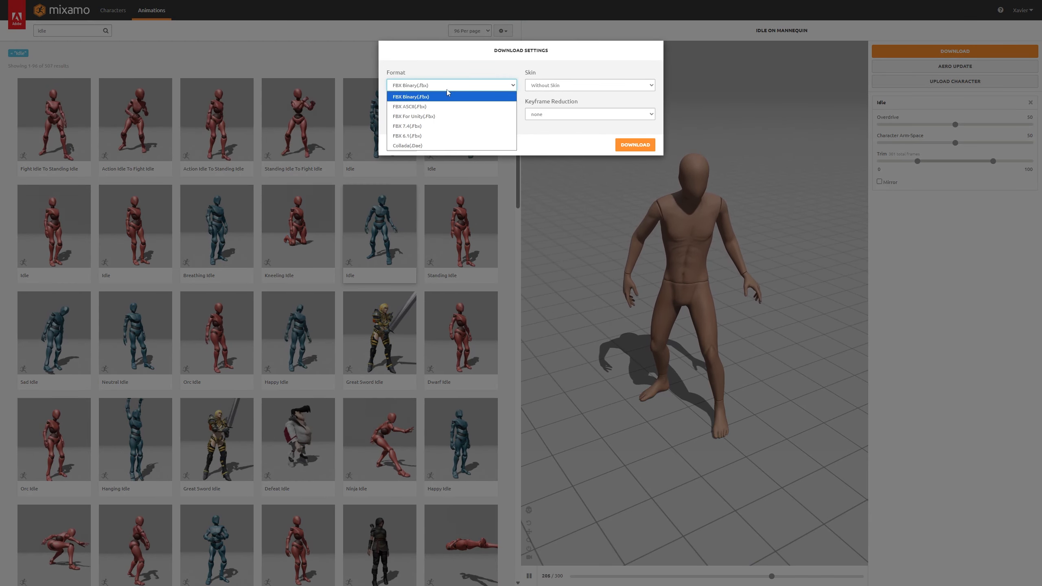
{"action": "left_click", "coordinate": [444, 118]}
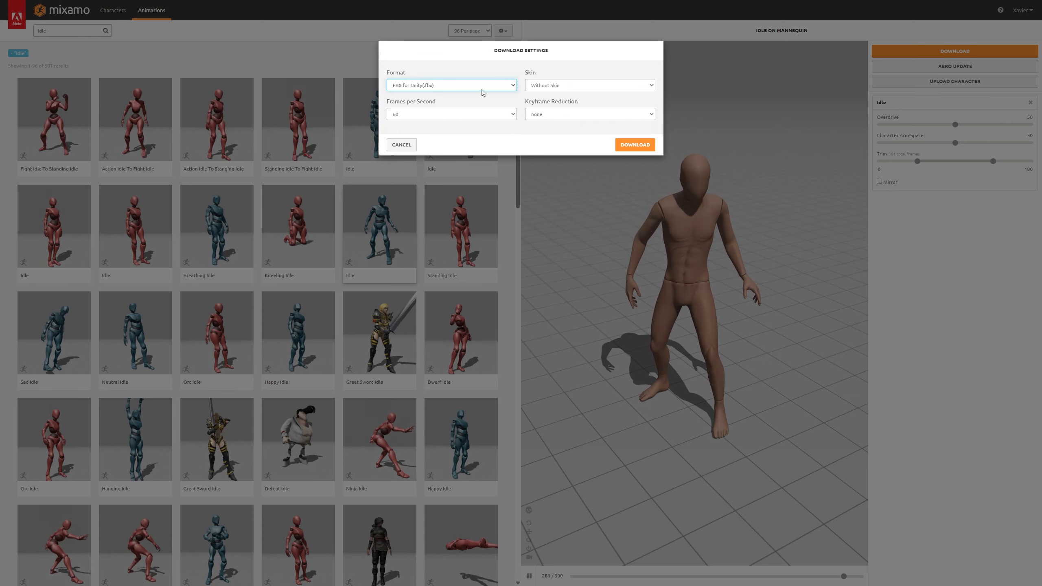
{"action": "left_click", "coordinate": [468, 112]}
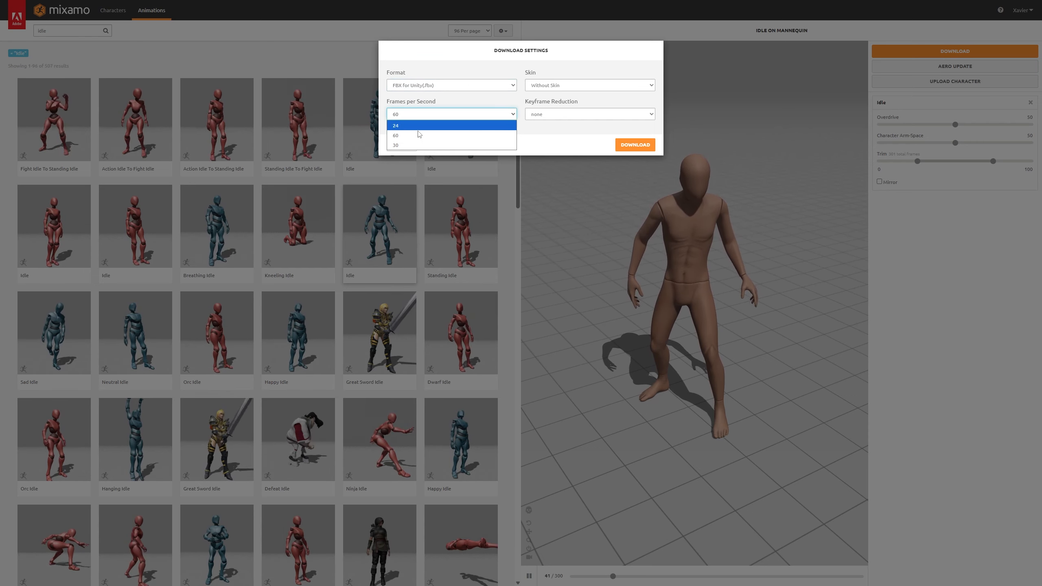
{"action": "left_click", "coordinate": [405, 135]}
{"action": "left_click", "coordinate": [559, 89]}
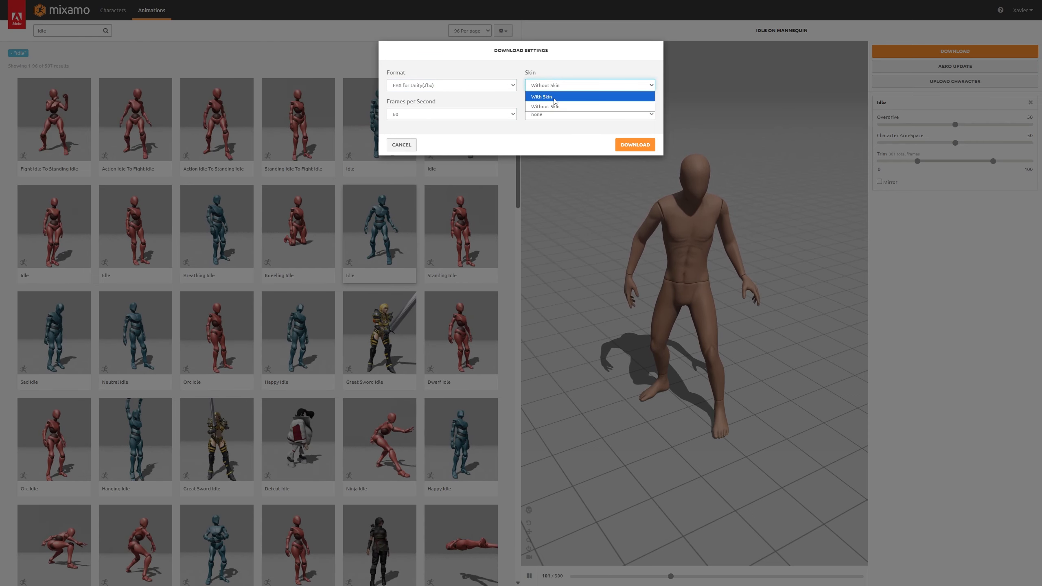
{"action": "left_click", "coordinate": [580, 106]}
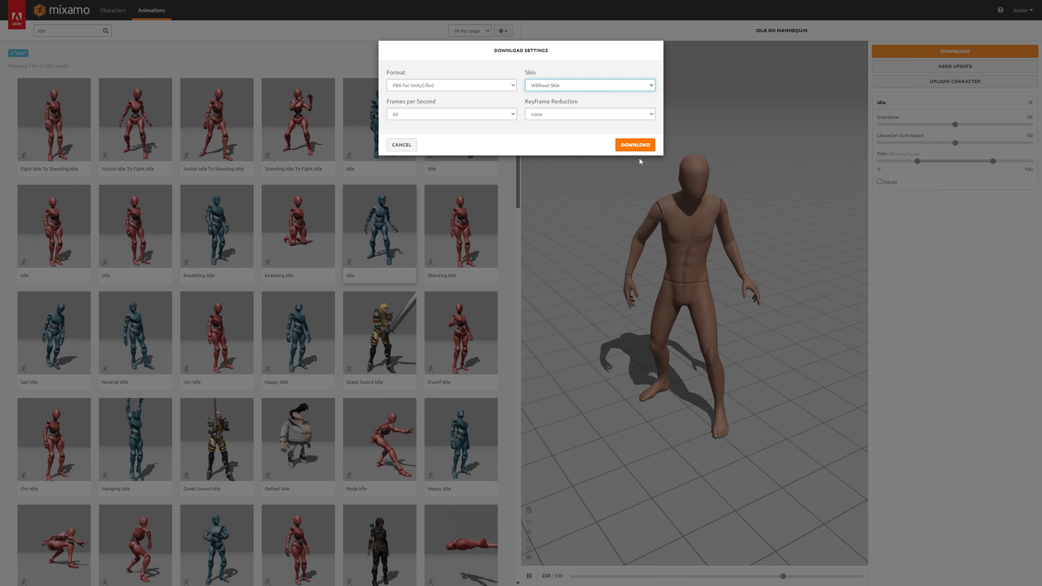
{"action": "left_click", "coordinate": [642, 143]}
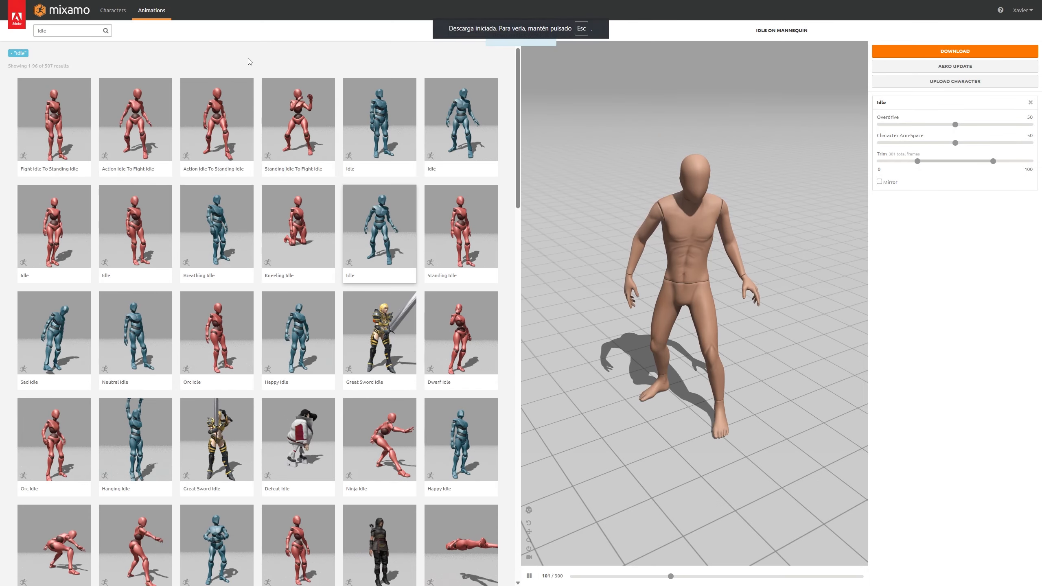
Search the animations for "sword combo" and download Sword And Shield Slash as FBX for Unity(.fbx) at 60 frames per second, Without Skin.
{"action": "left_click", "coordinate": [65, 32]}
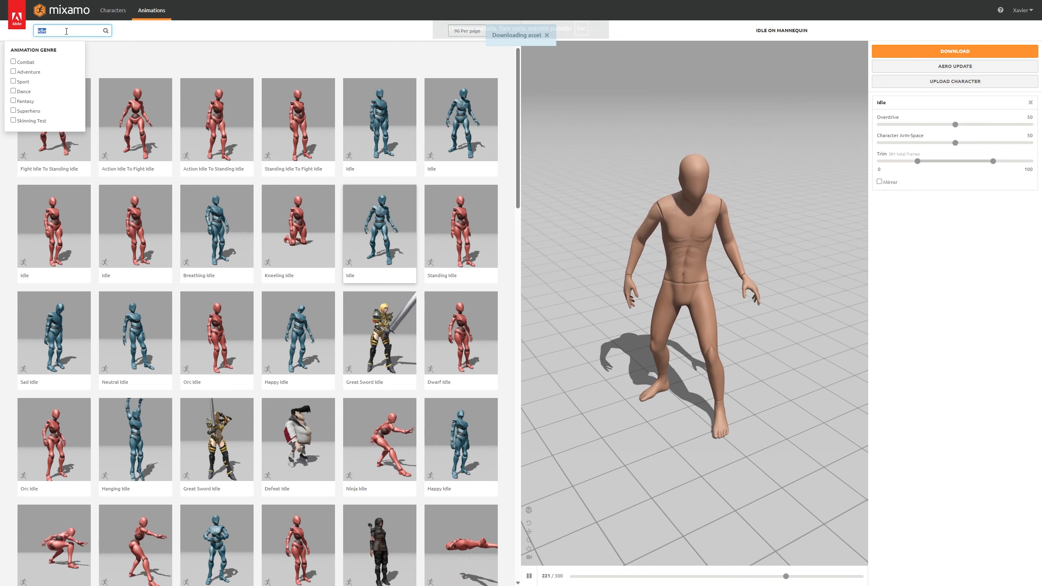
{"action": "type", "text": "sword combo"}
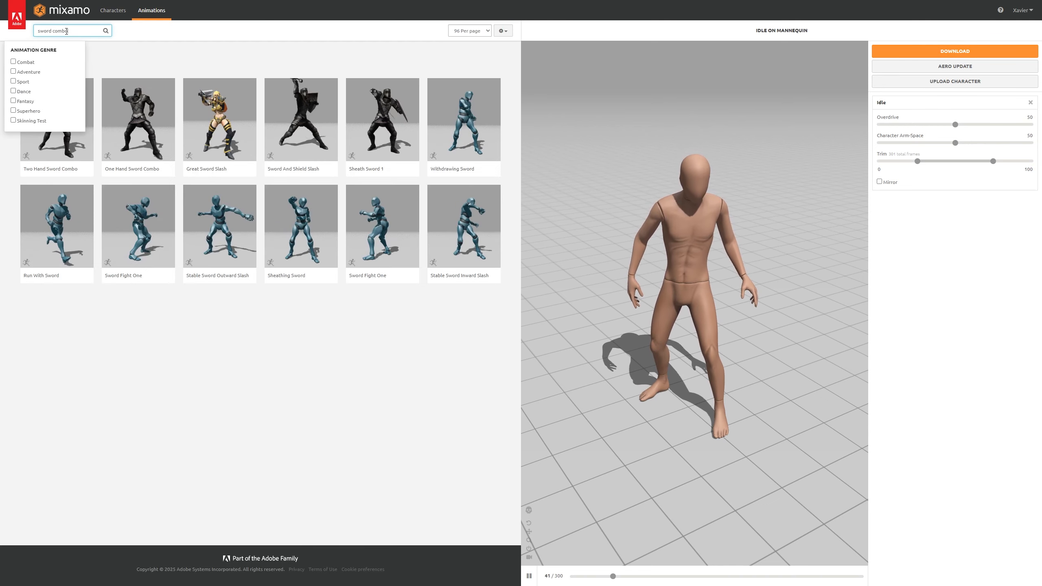
{"action": "left_click", "coordinate": [192, 103]}
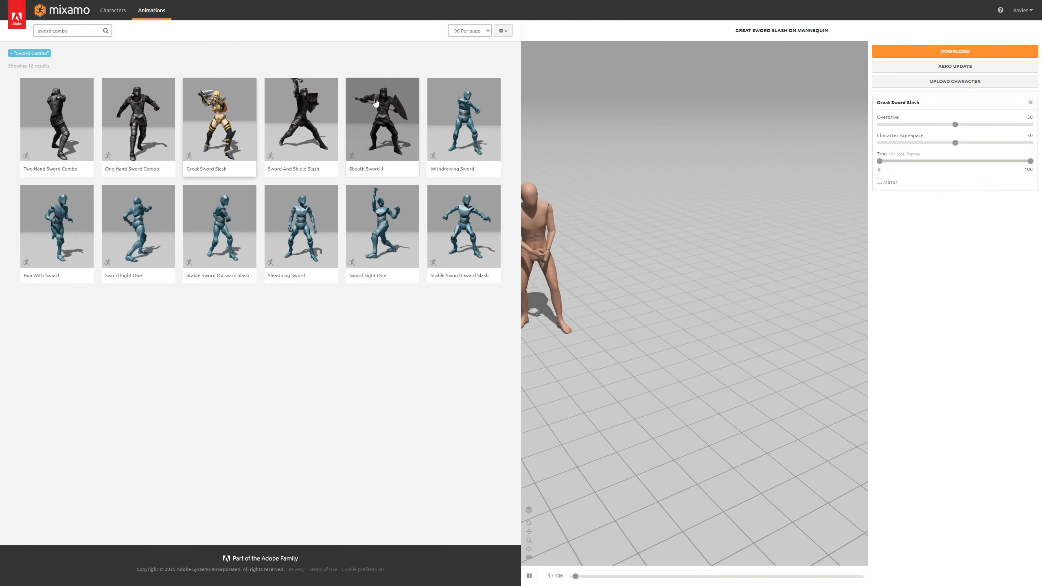
{"action": "left_click", "coordinate": [301, 124]}
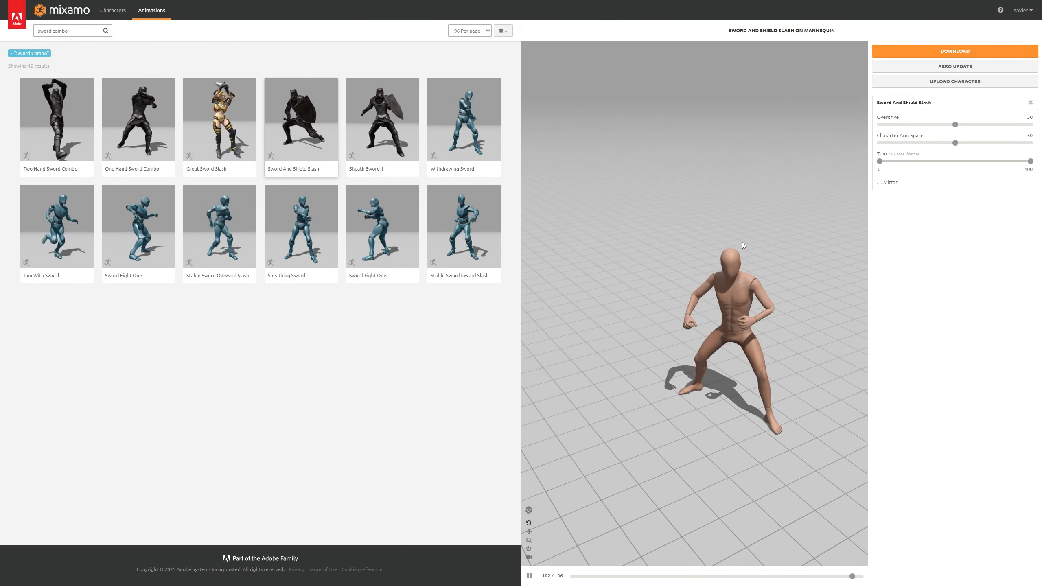
{"action": "left_click", "coordinate": [925, 53]}
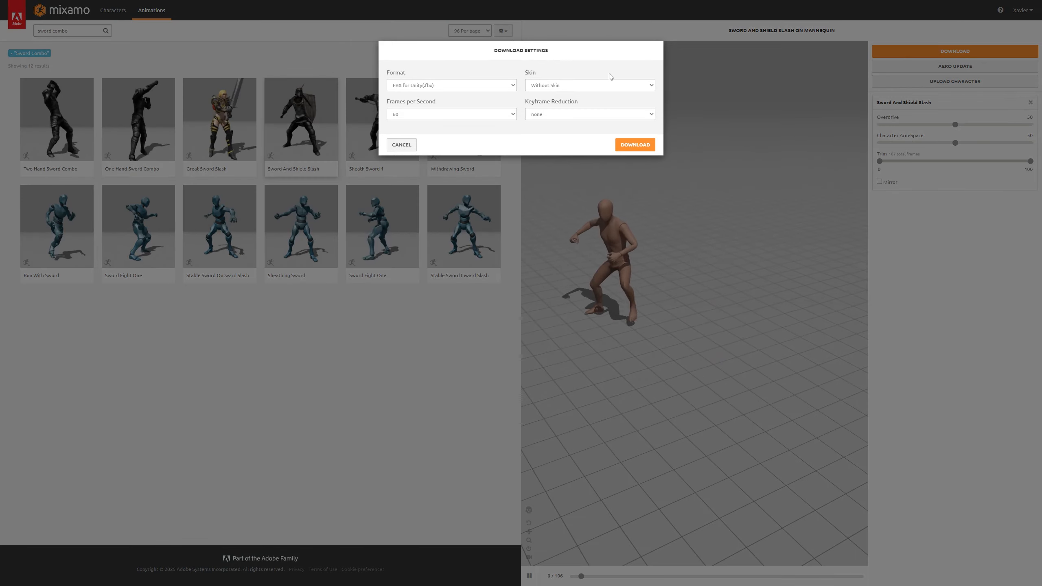
{"action": "left_click", "coordinate": [634, 148]}
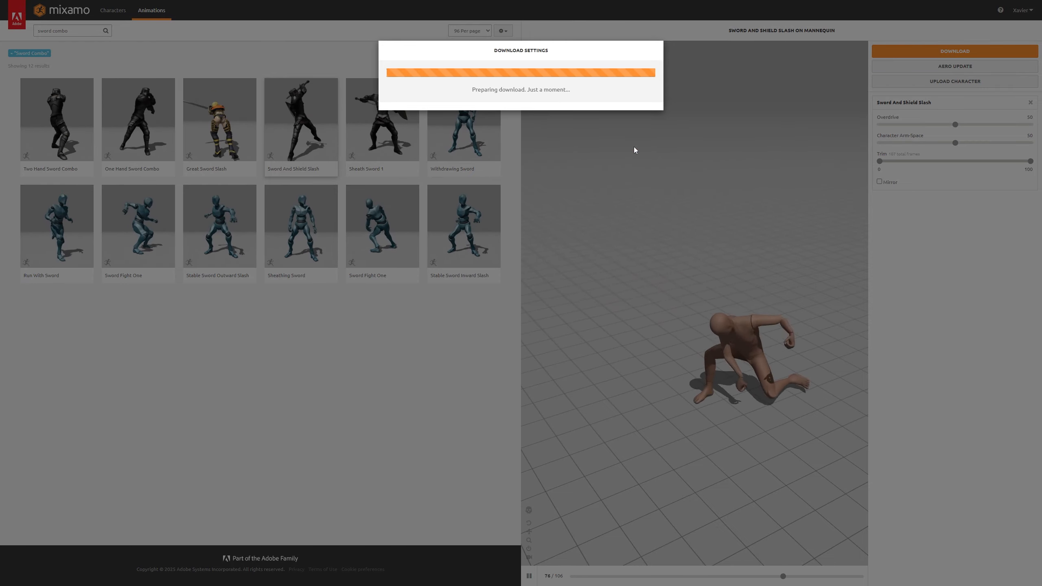
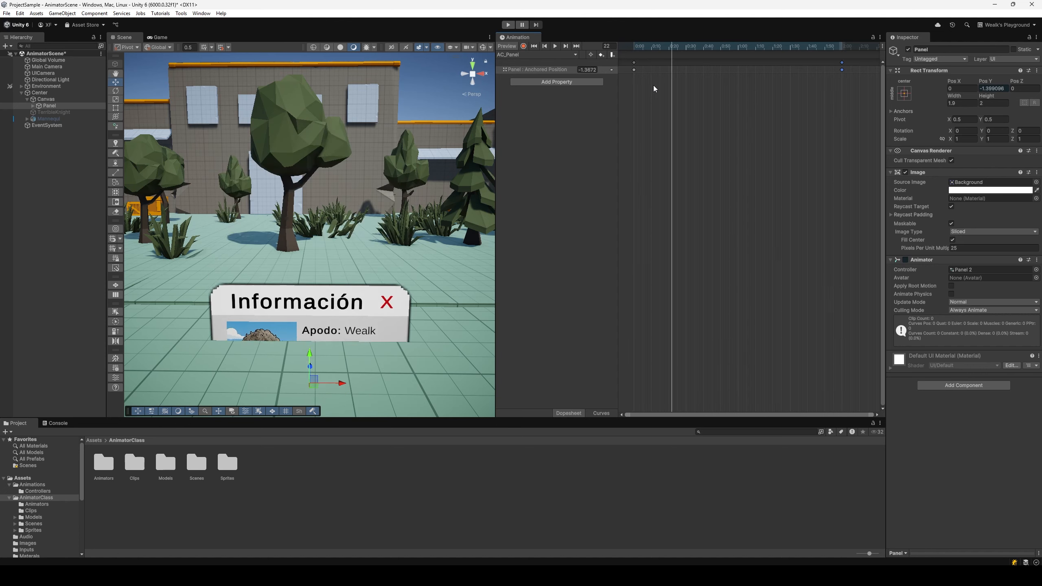
Scrub through the AC_Panel clip in Unity and key the Panel's anchored Y position at 0 on frame 60.
{"action": "left_click_drag", "start_coordinate": [672, 43], "coordinate": [682, 48]}
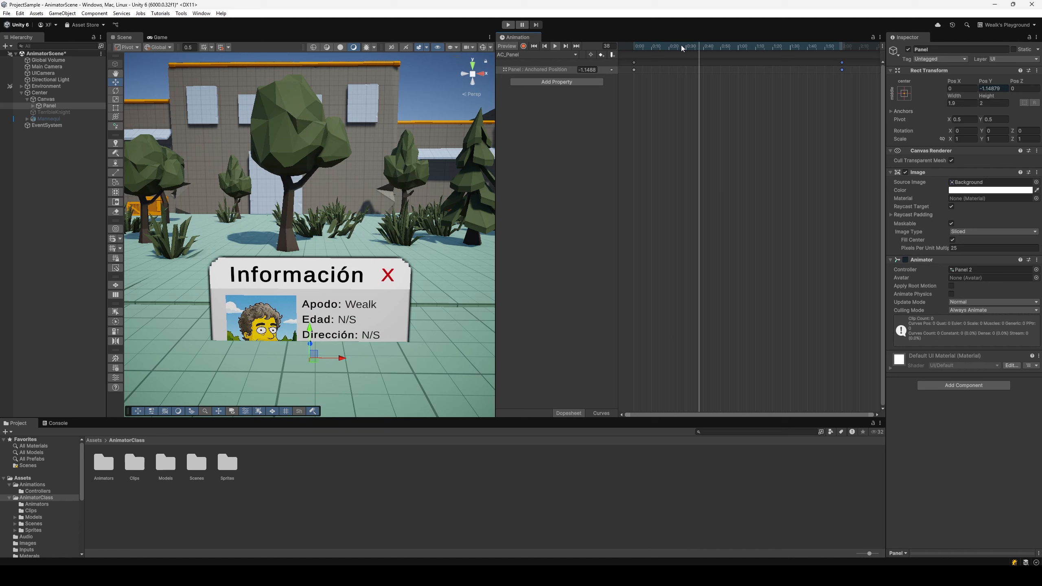
{"action": "left_click", "coordinate": [739, 49]}
{"action": "left_click_drag", "start_coordinate": [738, 49], "coordinate": [737, 49]}
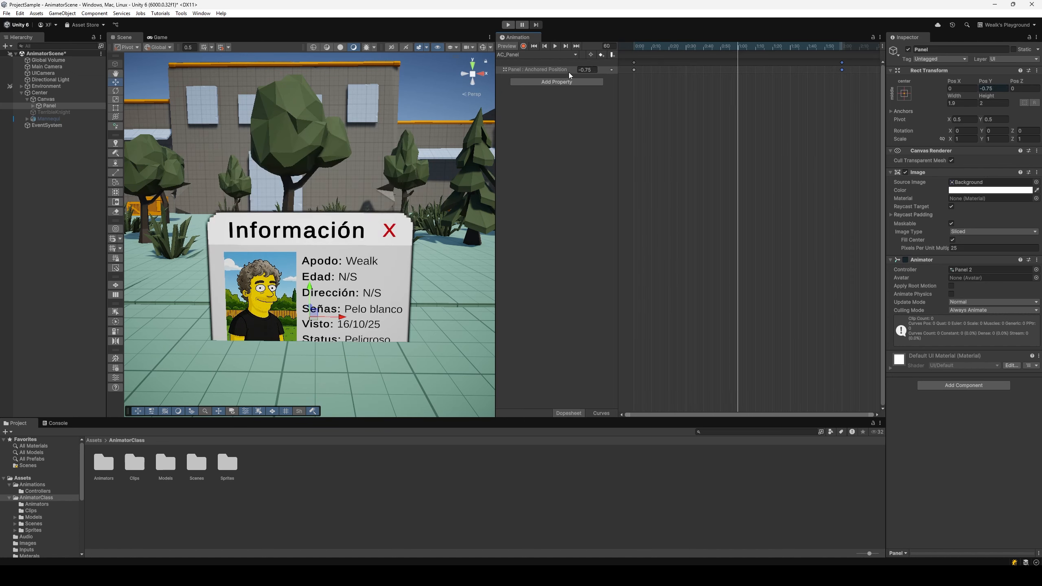
{"action": "type", "text": "0"}
Key the Panel's anchored Y position at 0.3 on frame 50 and play the clip to check the overshoot.
{"action": "left_click_drag", "start_coordinate": [636, 49], "coordinate": [721, 71]}
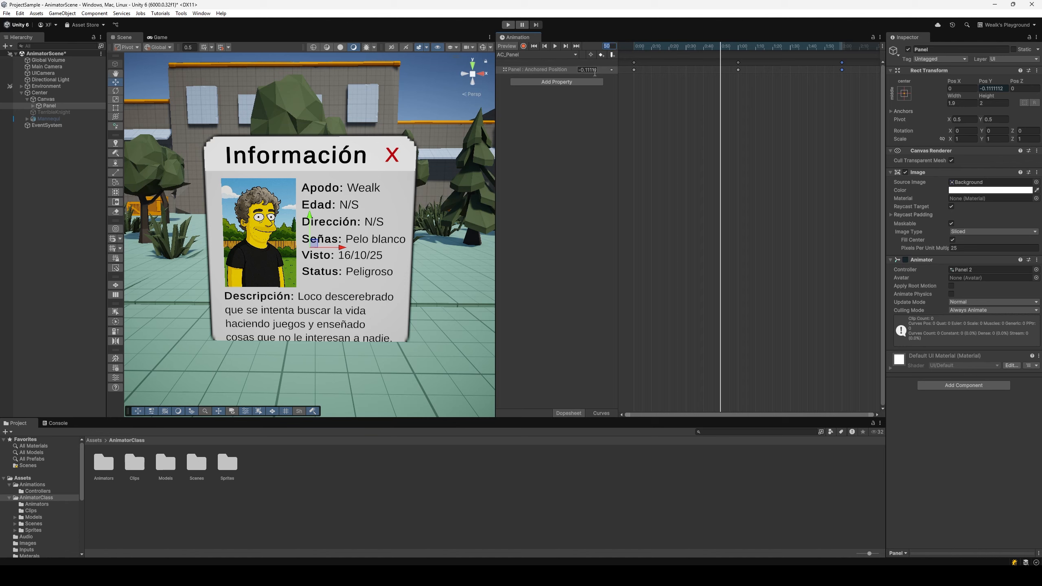
{"action": "type", "text": "0.3"}
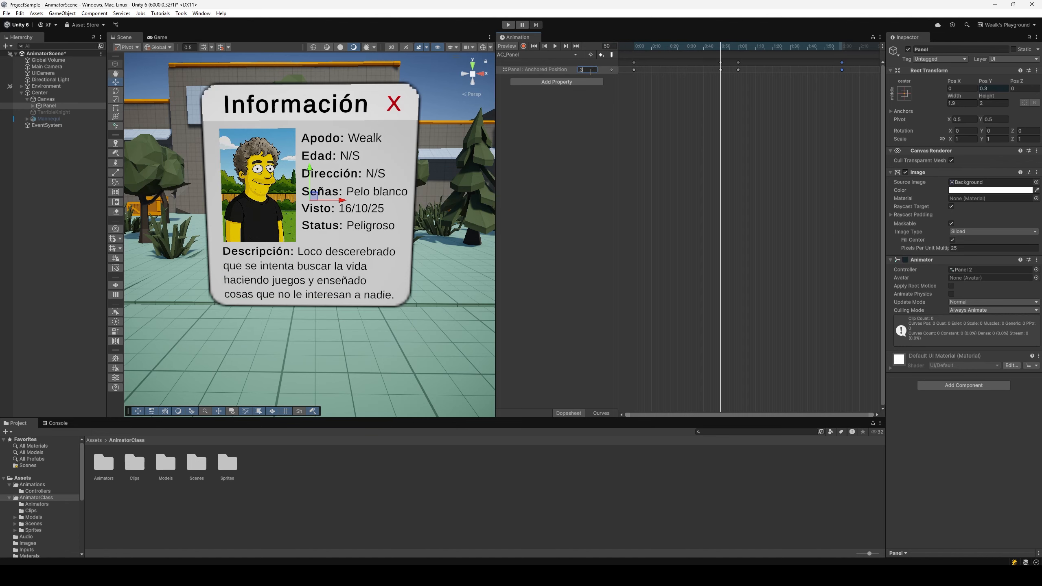
{"action": "key", "text": "space"}
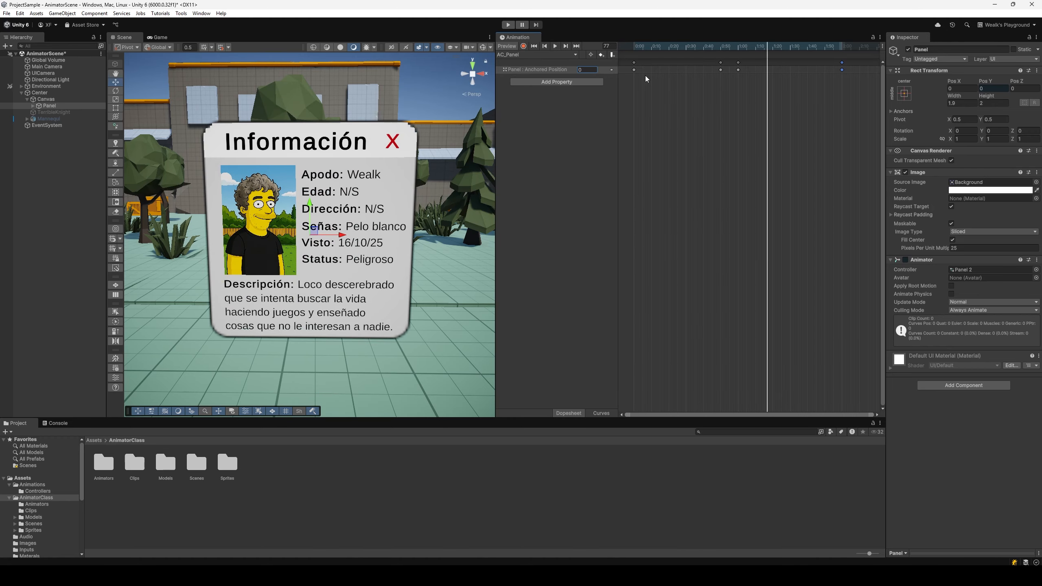
Add the Rect Transform Scale property of the Panel to the AC_Panel clip.
{"action": "left_click", "coordinate": [588, 82]}
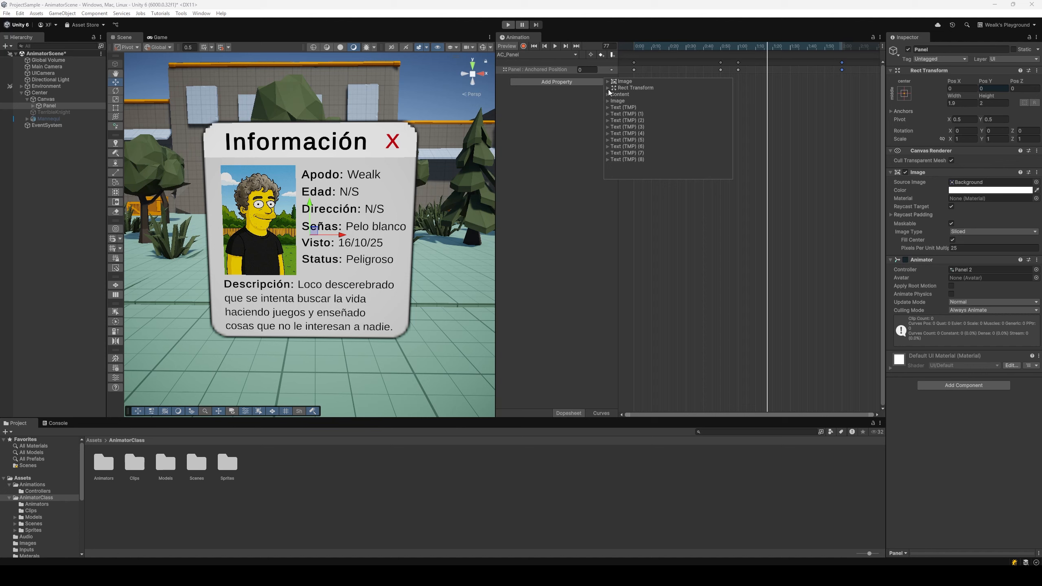
{"action": "left_click", "coordinate": [608, 88]}
{"action": "left_click", "coordinate": [722, 133]}
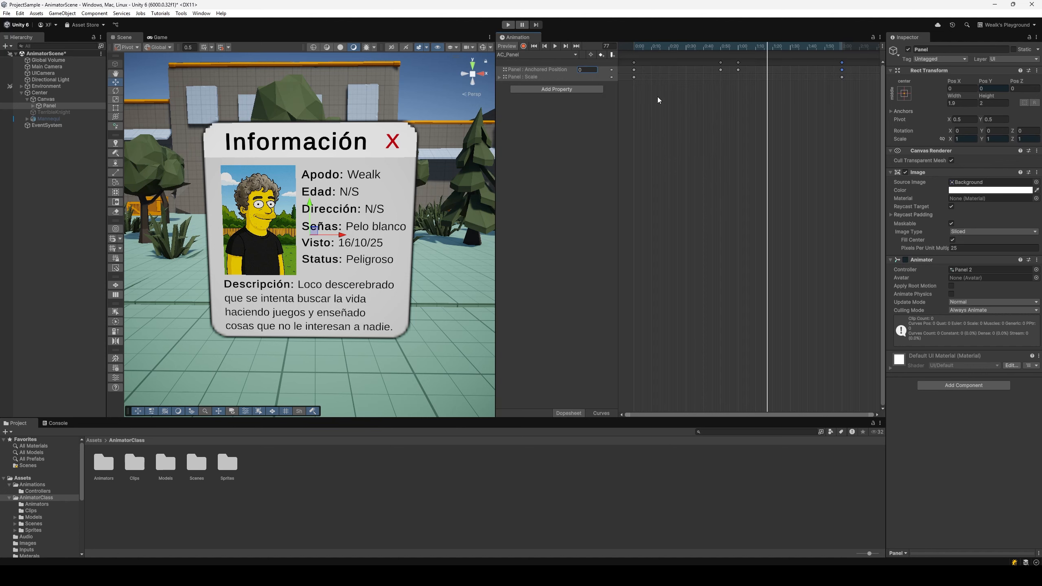
Key the Panel's X, Y and Z scale at 0 on frame 0.
{"action": "left_click_drag", "start_coordinate": [676, 44], "coordinate": [631, 47]}
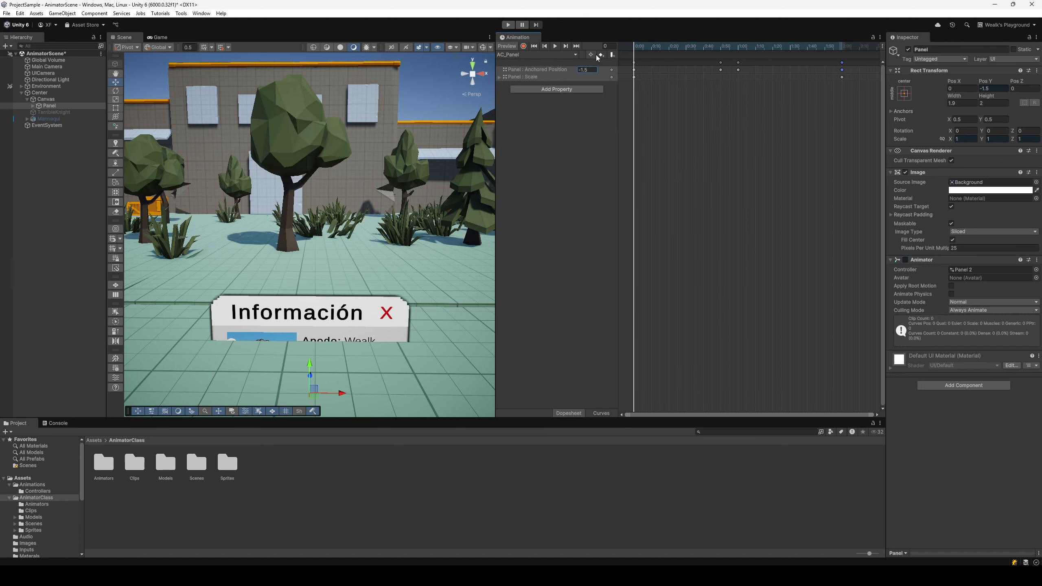
{"action": "left_click", "coordinate": [499, 78]}
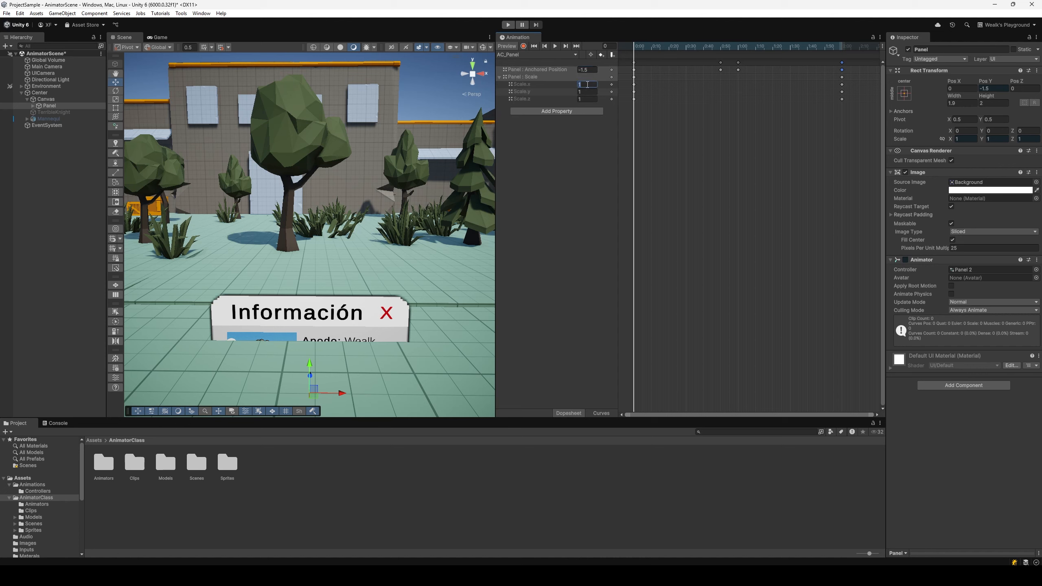
{"action": "type", "text": "0"}
{"action": "key", "text": "Tab"}
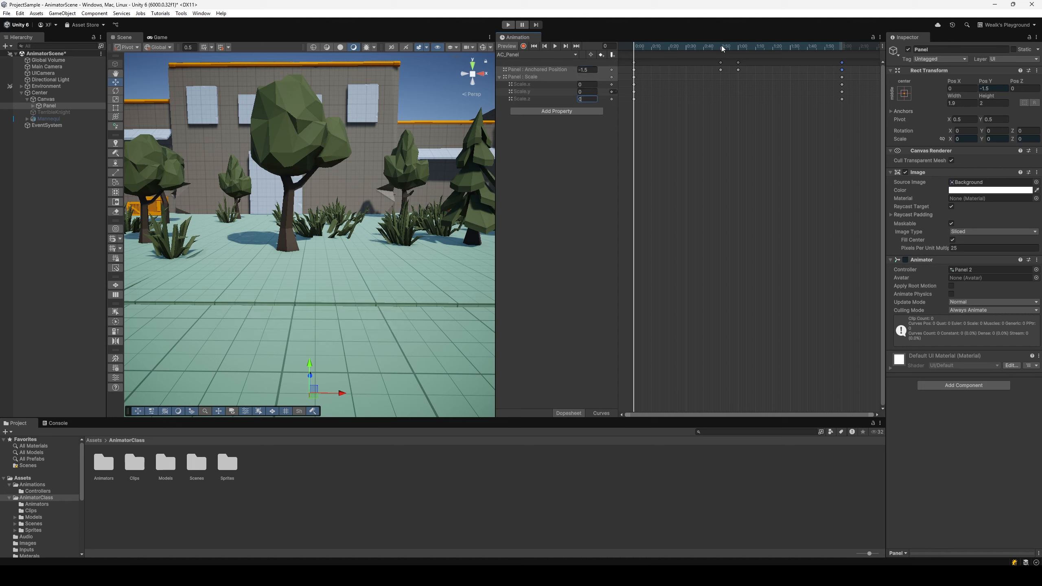
Key the Panel's X, Y and Z scale at 1.3 on frame 50.
{"action": "left_click", "coordinate": [722, 47]}
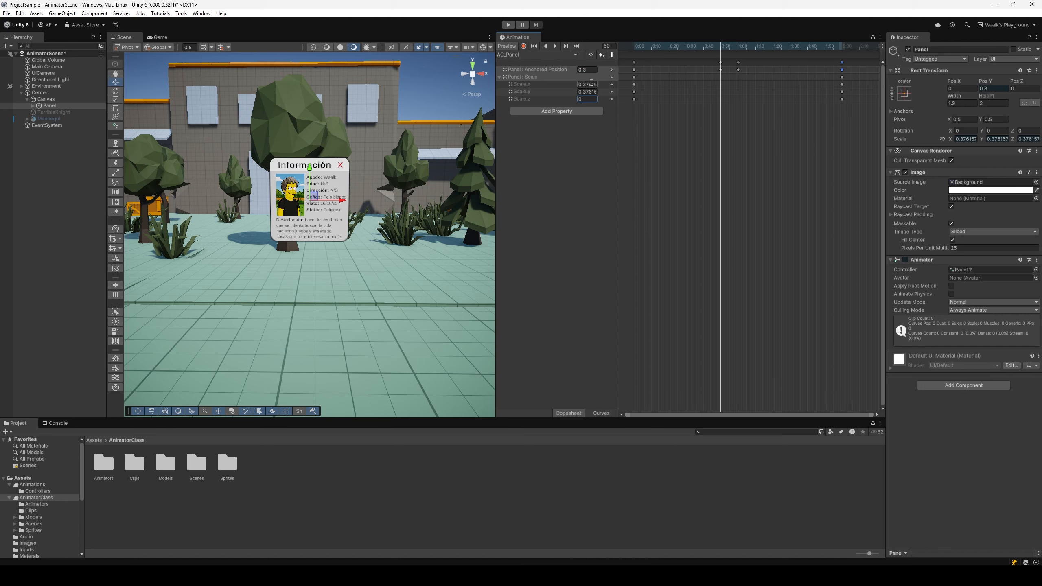
{"action": "type", "text": "1.3"}
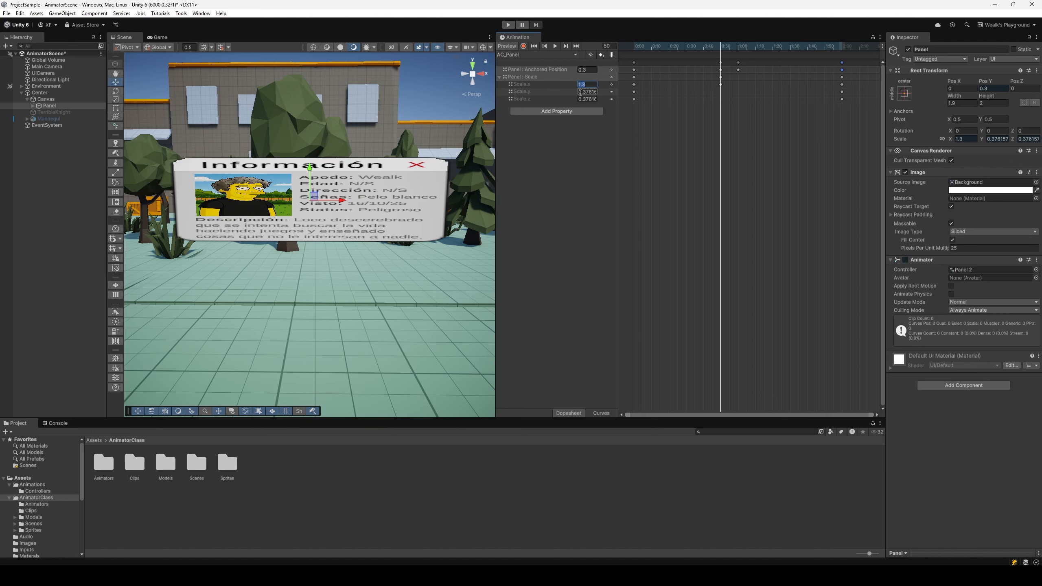
{"action": "type", "text": "1.3"}
{"action": "key", "text": "Tab"}
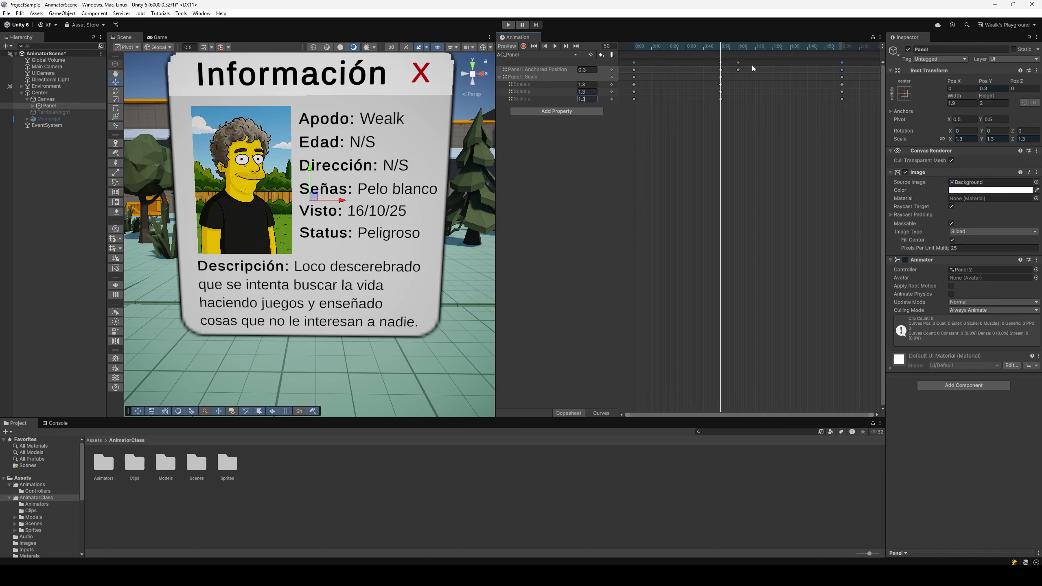
Key the Panel's X and Y scale at 1 on frame 60.
{"action": "left_click", "coordinate": [739, 47]}
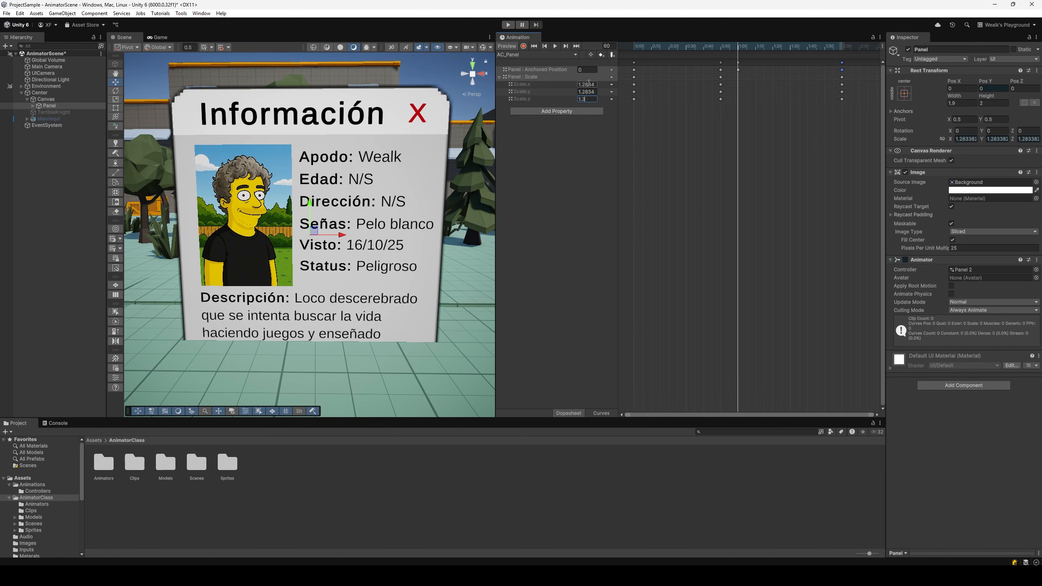
{"action": "type", "text": "1"}
{"action": "key", "text": "Tab"}
{"action": "type", "text": "1"}
{"action": "key", "text": "Return"}
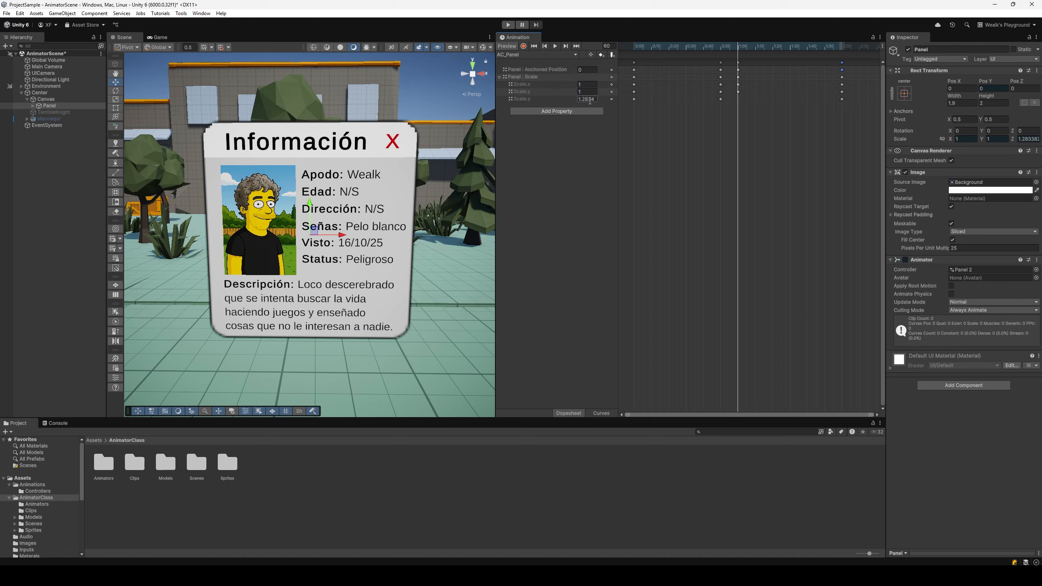
Play the AC_Panel clip from the start and scrub through it to review the panel's position and scale animation.
{"action": "left_click_drag", "start_coordinate": [738, 50], "coordinate": [609, 54]}
{"action": "left_click", "coordinate": [556, 46]}
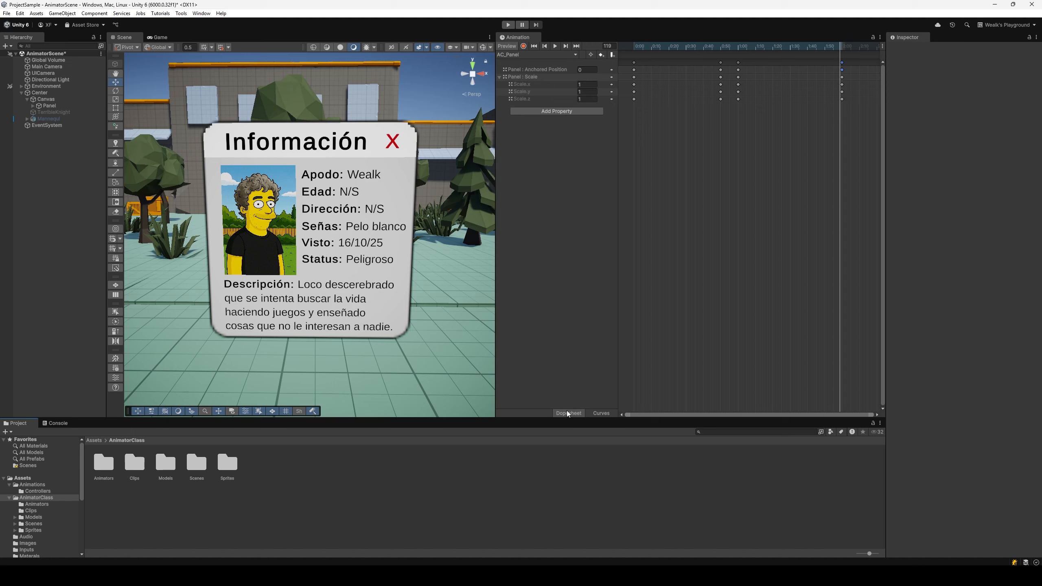
{"action": "left_click_drag", "start_coordinate": [691, 46], "coordinate": [631, 54]}
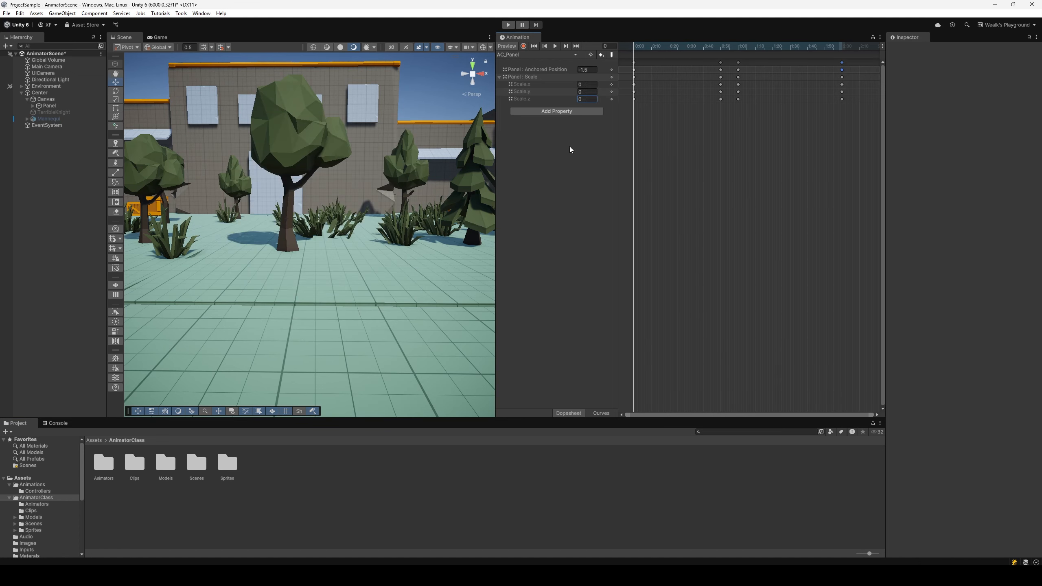
{"action": "left_click_drag", "start_coordinate": [674, 49], "coordinate": [592, 46]}
Create a new animation clip named AC_Test for the Panel in the Clips folder.
{"action": "left_click", "coordinate": [545, 77]}
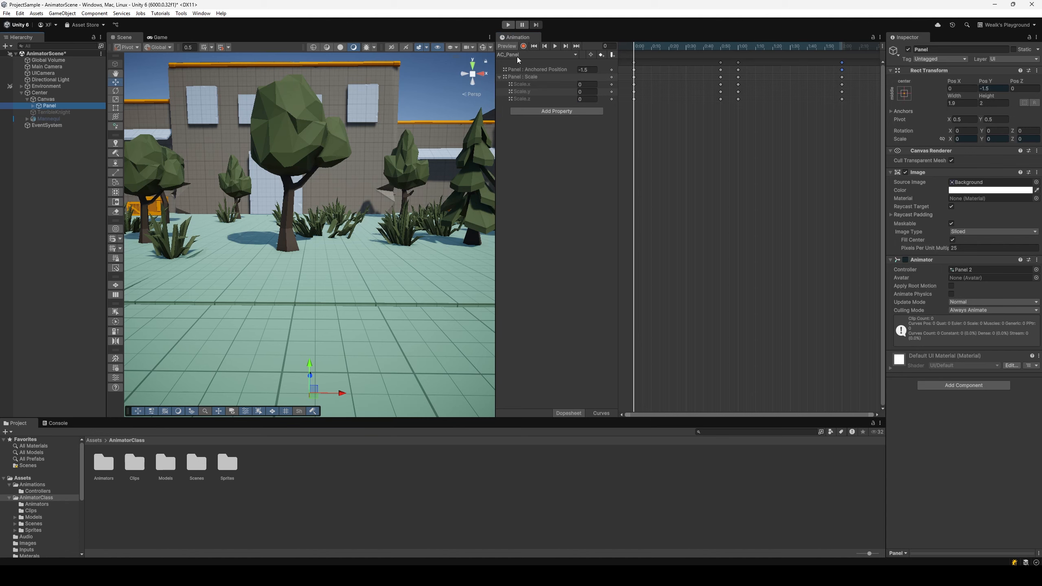
{"action": "left_click", "coordinate": [535, 56]}
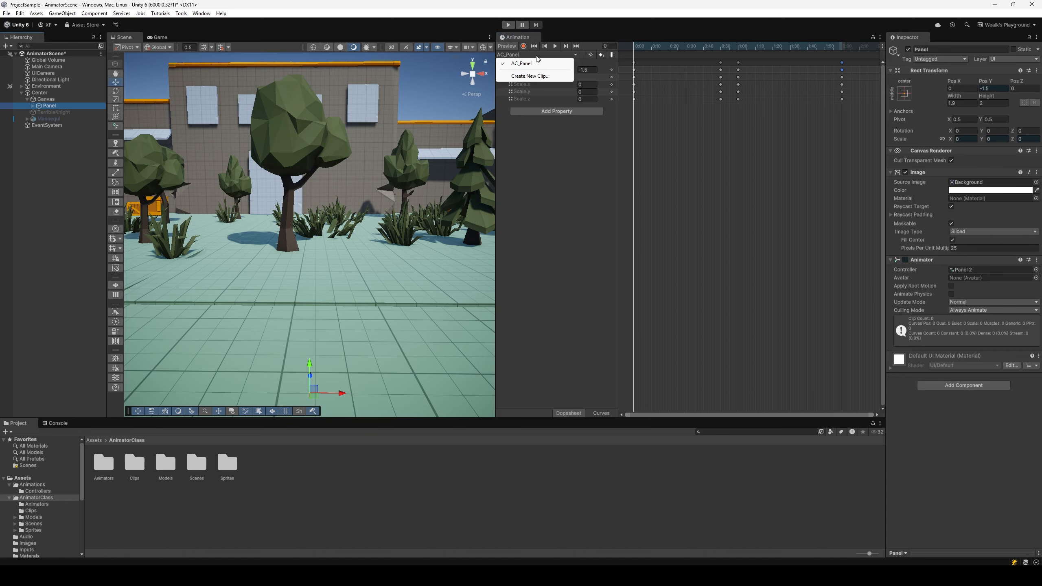
{"action": "left_click", "coordinate": [530, 76]}
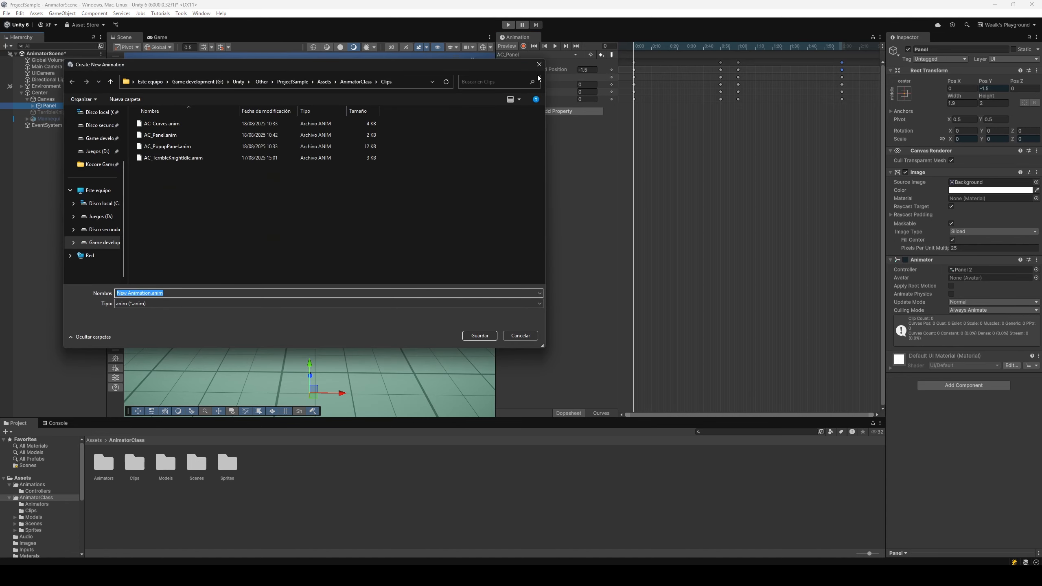
{"action": "type", "text": "AC_Test"}
{"action": "key", "text": "Return"}
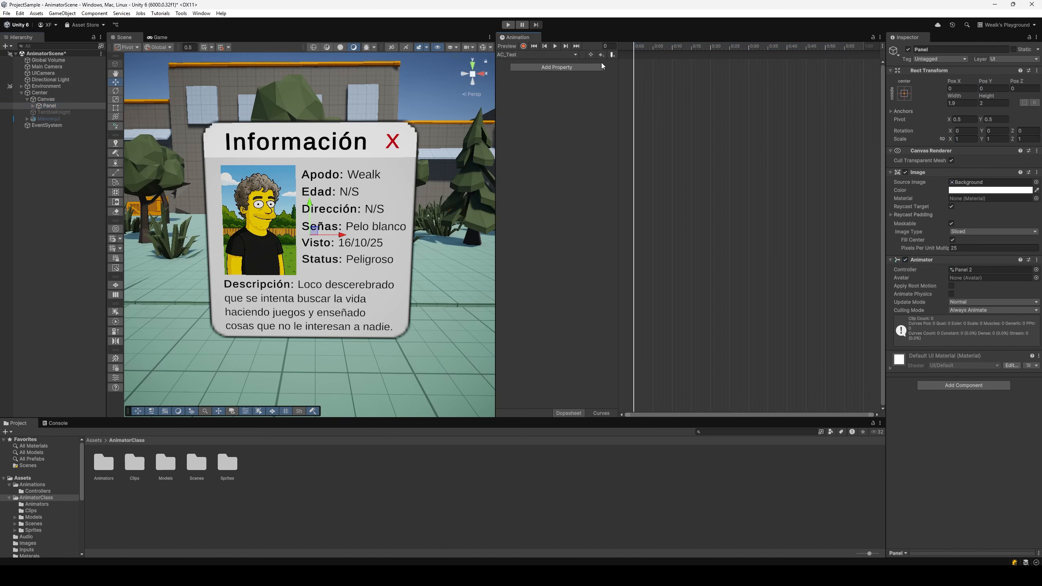
Add the Panel's Anchored Position property to AC_Test, keeping only its Y component.
{"action": "left_click", "coordinate": [582, 66]}
{"action": "left_click", "coordinate": [608, 74]}
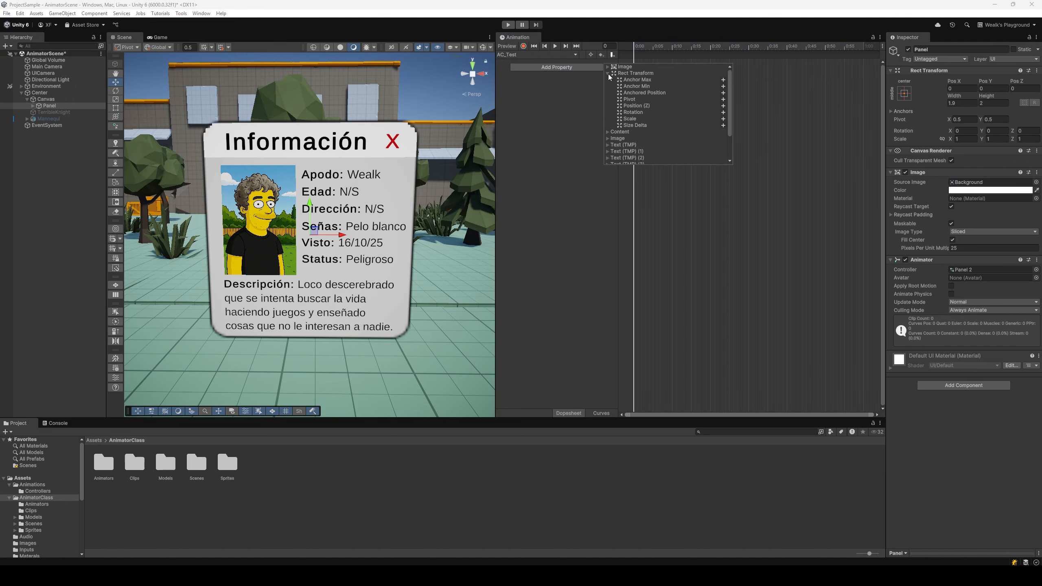
{"action": "left_click", "coordinate": [730, 93]}
{"action": "right_click", "coordinate": [548, 78]}
{"action": "left_click", "coordinate": [589, 80]}
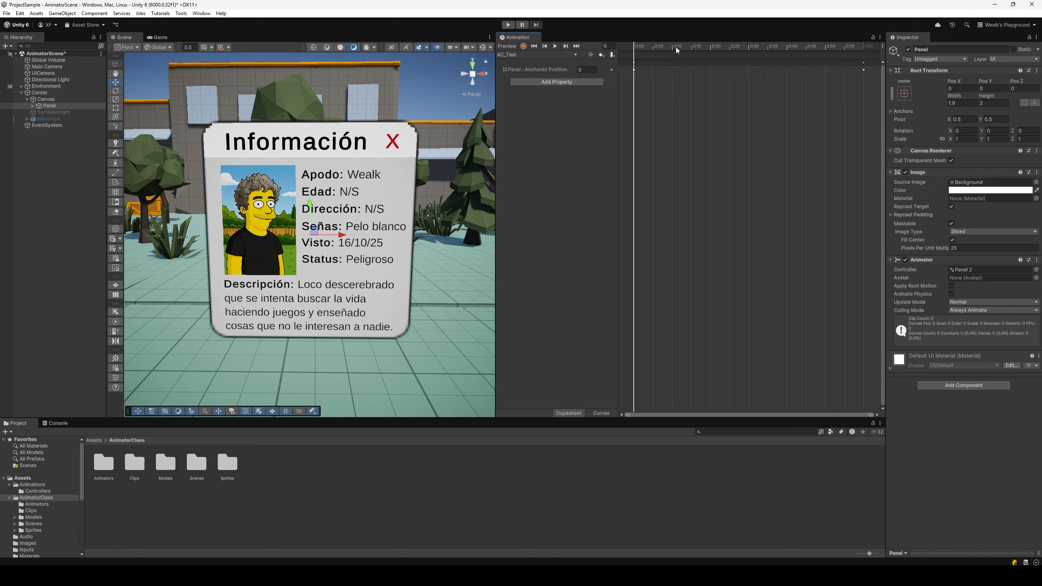
Key the Panel's anchored Y position at 2 on frame 30.
{"action": "left_click", "coordinate": [748, 44]}
{"action": "left_click", "coordinate": [586, 69]}
{"action": "type", "text": "2"}
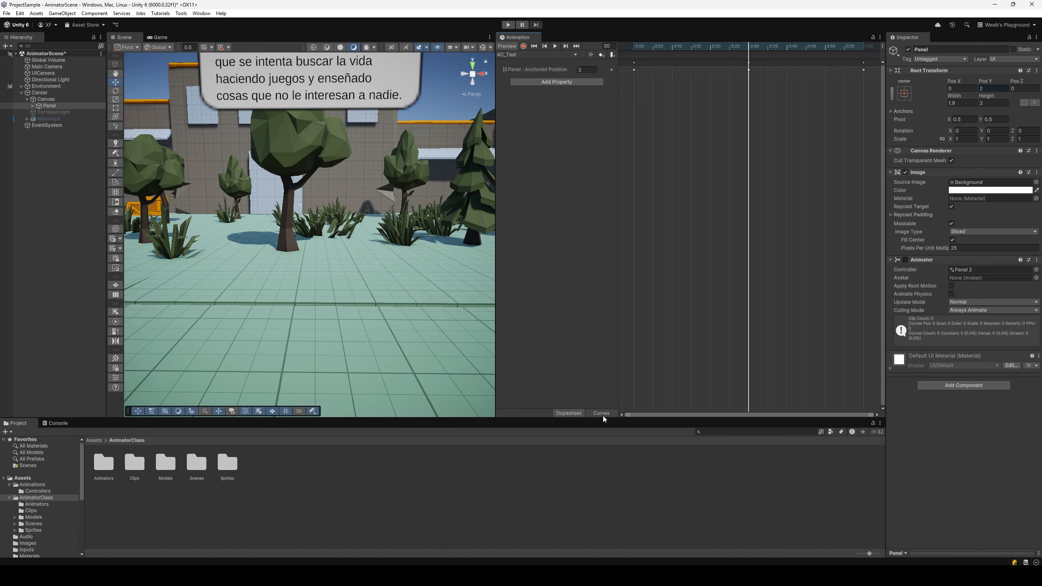
Show the Y position curve of AC_Test and play the clip with all its keys selected.
{"action": "left_click", "coordinate": [601, 413]}
{"action": "scroll", "coordinate": [731, 176], "scroll_direction": "down", "scroll_amount": 6}
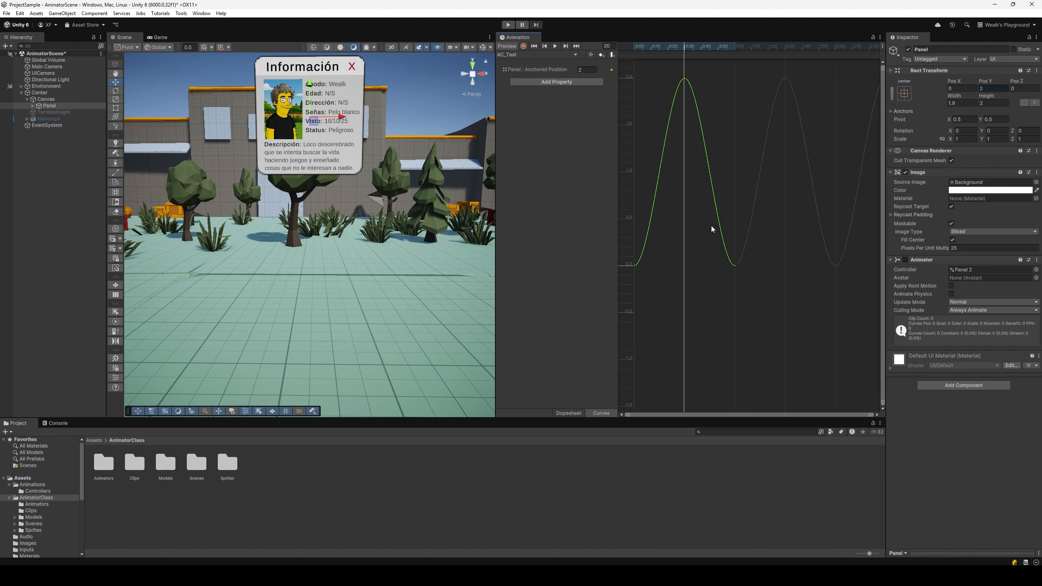
{"action": "middle_click_drag", "start_coordinate": [752, 204], "coordinate": [774, 203]}
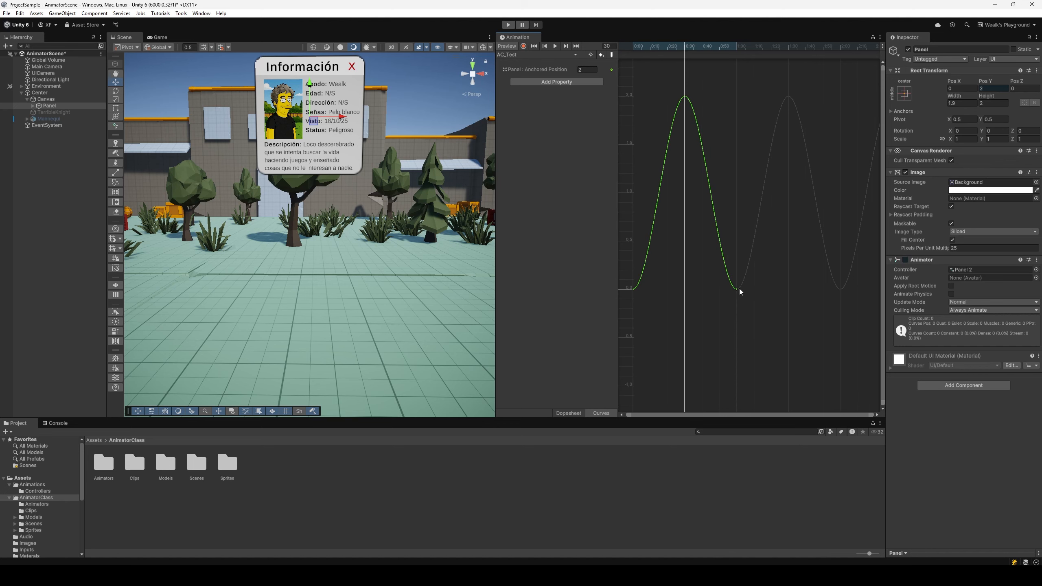
{"action": "left_click_drag", "start_coordinate": [768, 309], "coordinate": [560, 53]}
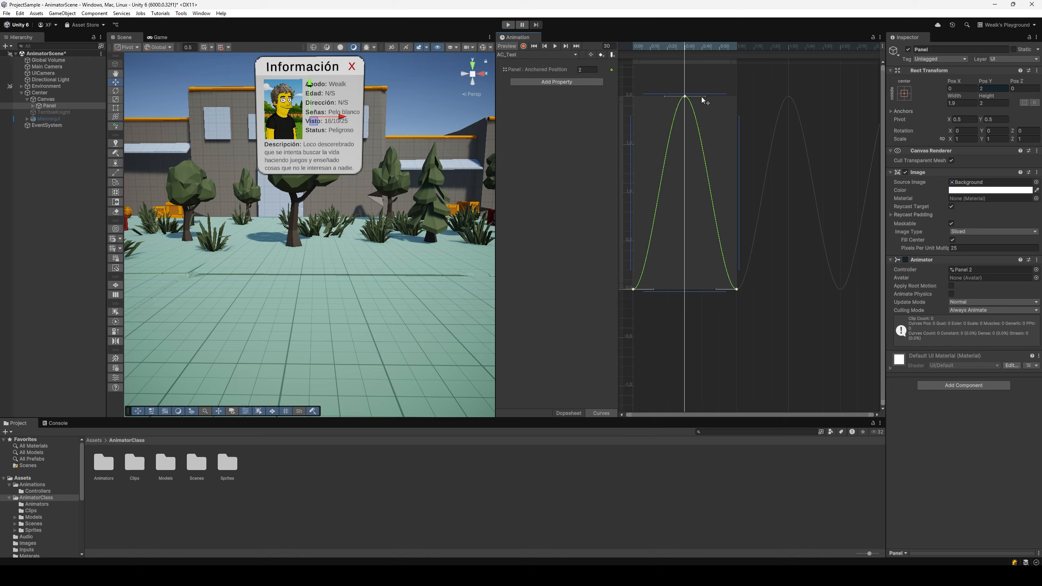
{"action": "key", "text": "space"}
Tilt the tangents of the three keys to bend the position curve, and undo a trial move of the whole curve.
{"action": "left_click_drag", "start_coordinate": [705, 96], "coordinate": [696, 125]}
{"action": "left_click_drag", "start_coordinate": [717, 289], "coordinate": [731, 327]}
{"action": "left_click_drag", "start_coordinate": [652, 289], "coordinate": [637, 244]}
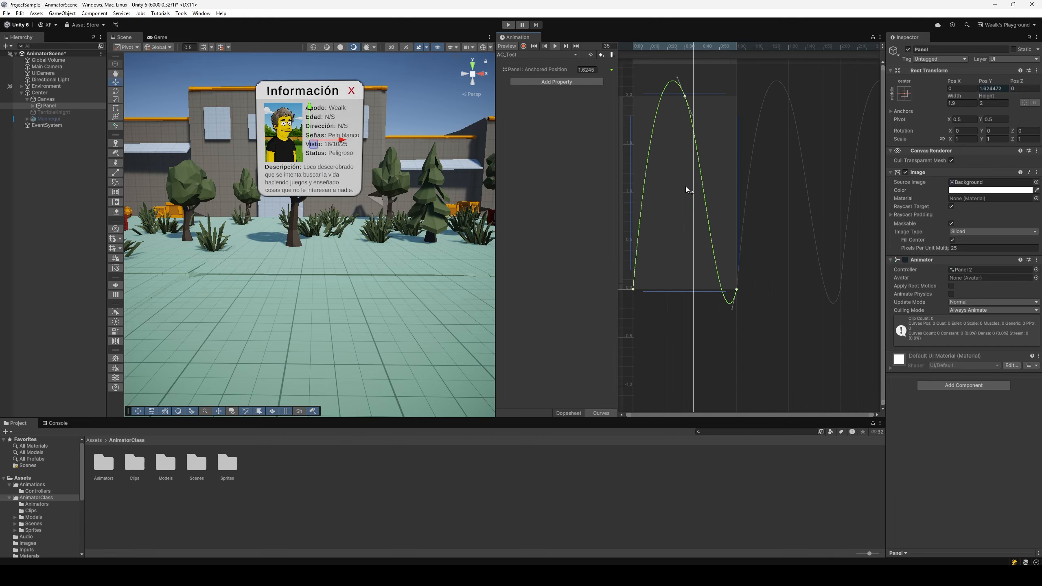
{"action": "left_click_drag", "start_coordinate": [736, 289], "coordinate": [841, 267]}
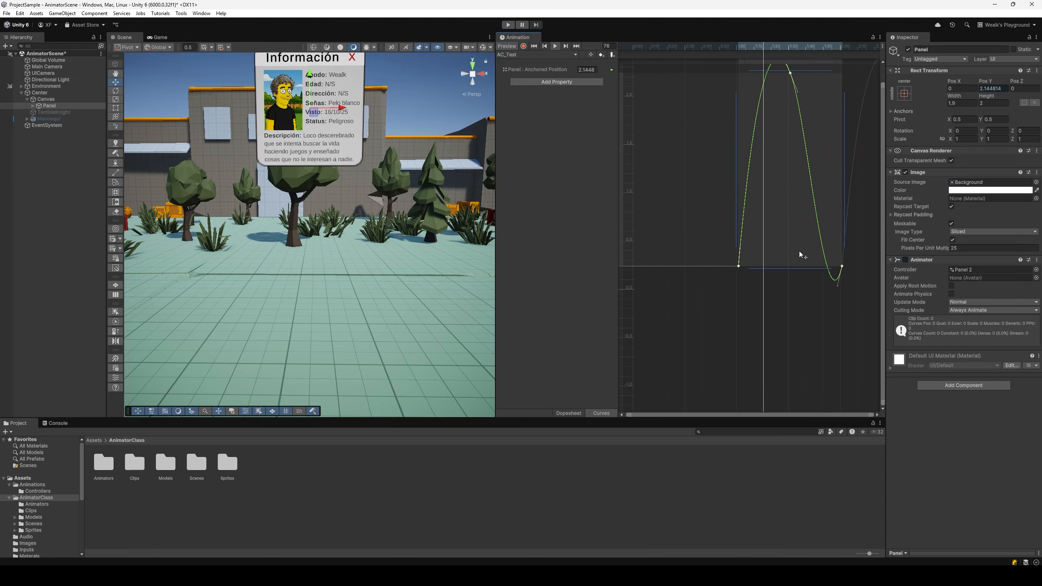
{"action": "key", "text": "ctrl+z"}
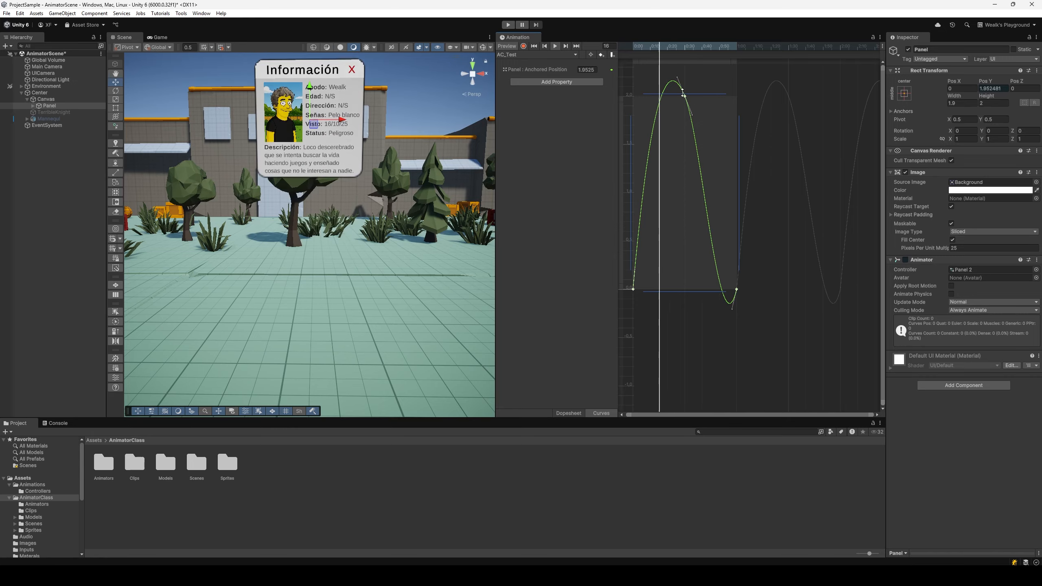
Reselect all the curve keys and try the Clamped Auto and Auto tangent modes on them.
{"action": "left_click", "coordinate": [792, 140]}
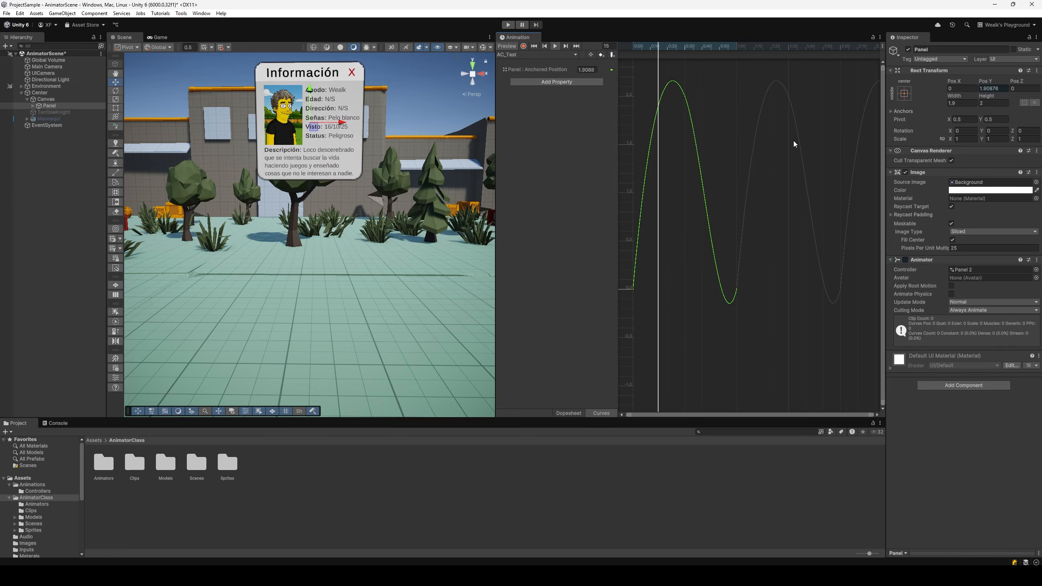
{"action": "key", "text": "ctrl+a"}
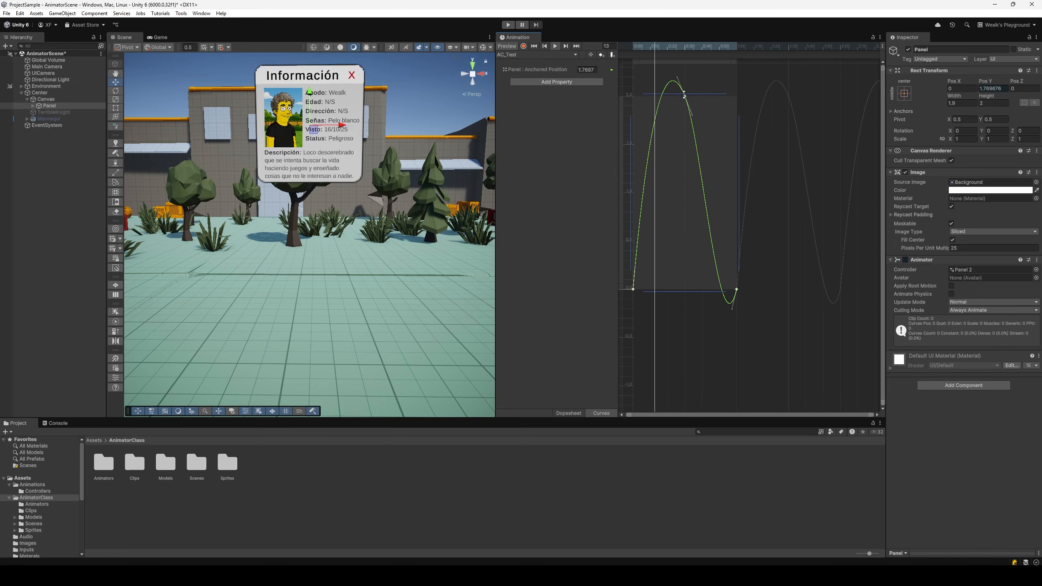
{"action": "right_click", "coordinate": [685, 96]}
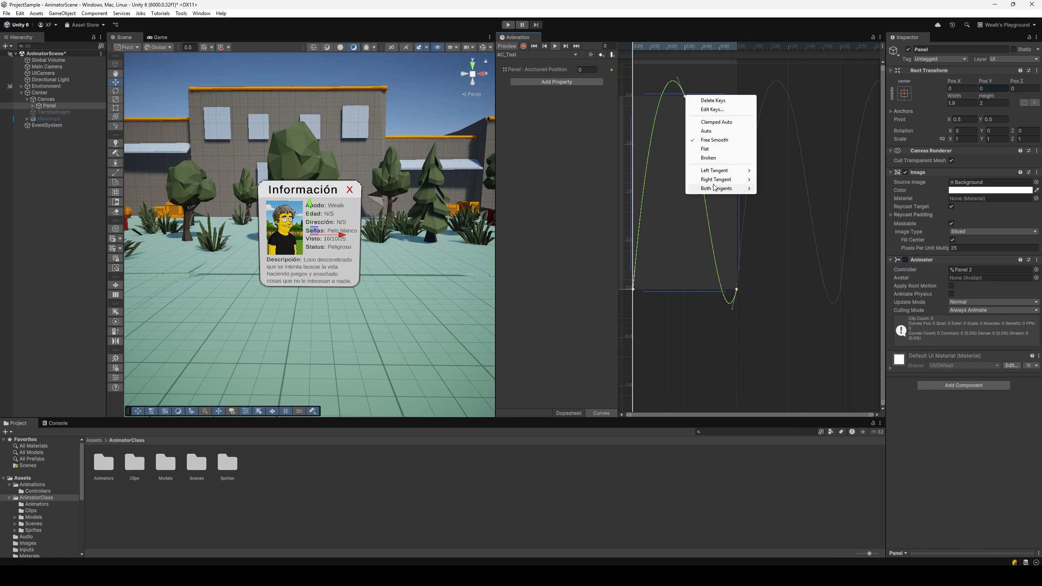
{"action": "left_click", "coordinate": [723, 123]}
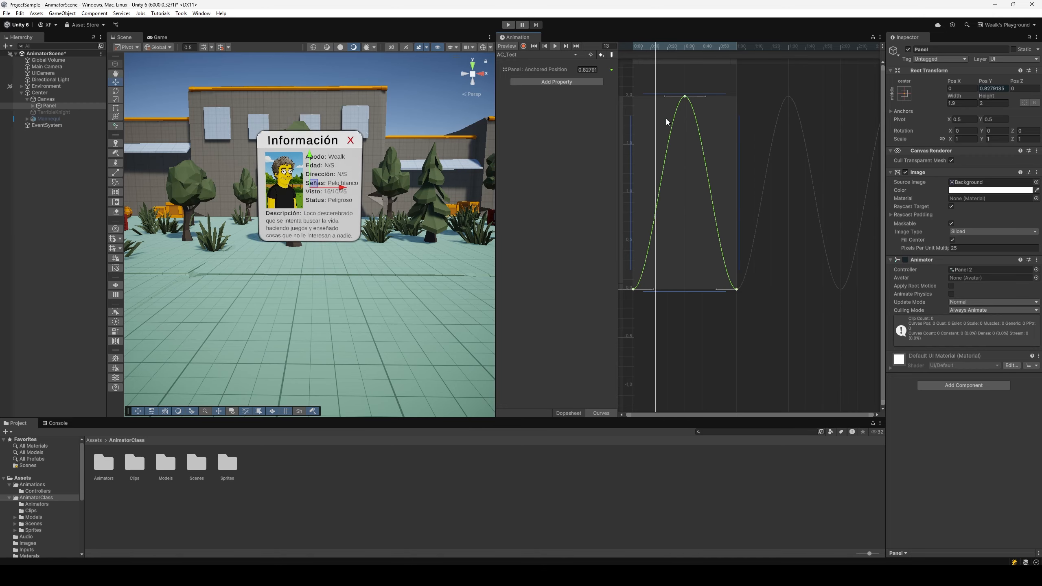
{"action": "right_click", "coordinate": [686, 99]}
{"action": "left_click", "coordinate": [716, 135]}
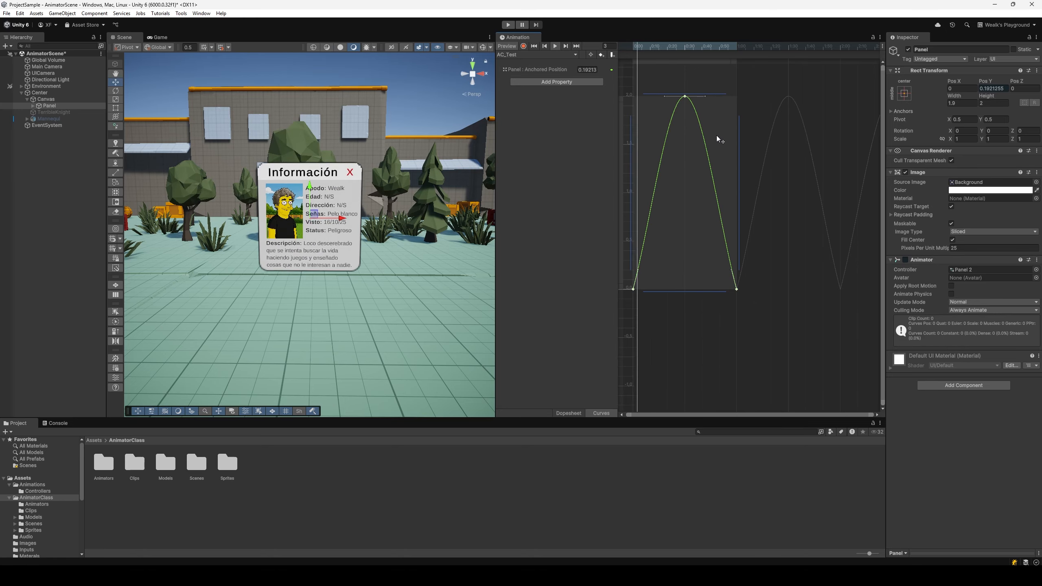
Set both tangents of all the position curve's keys to Linear.
{"action": "right_click", "coordinate": [685, 97]}
{"action": "mouse_move", "coordinate": [726, 193]}
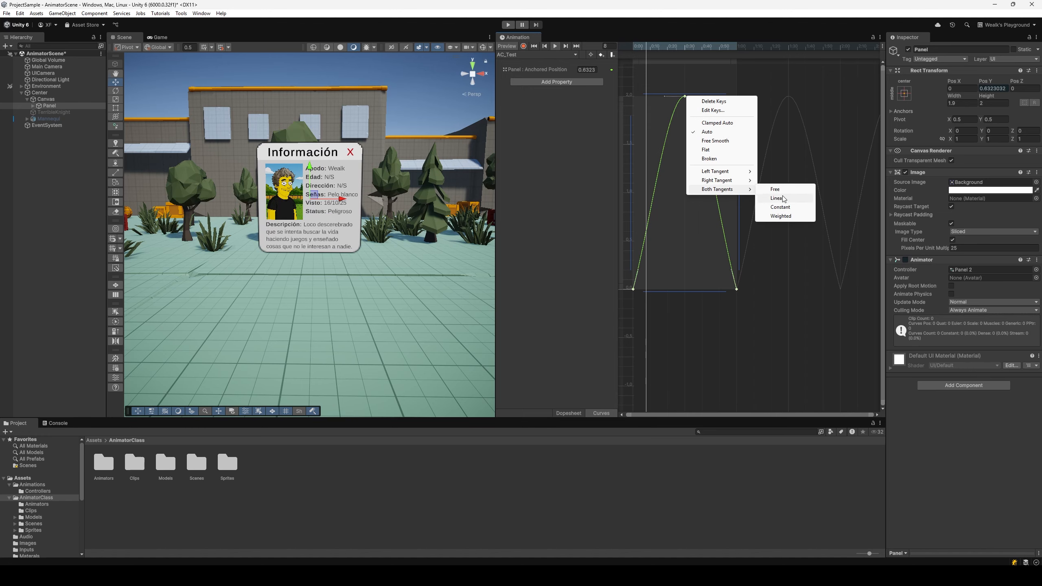
{"action": "left_click", "coordinate": [782, 197]}
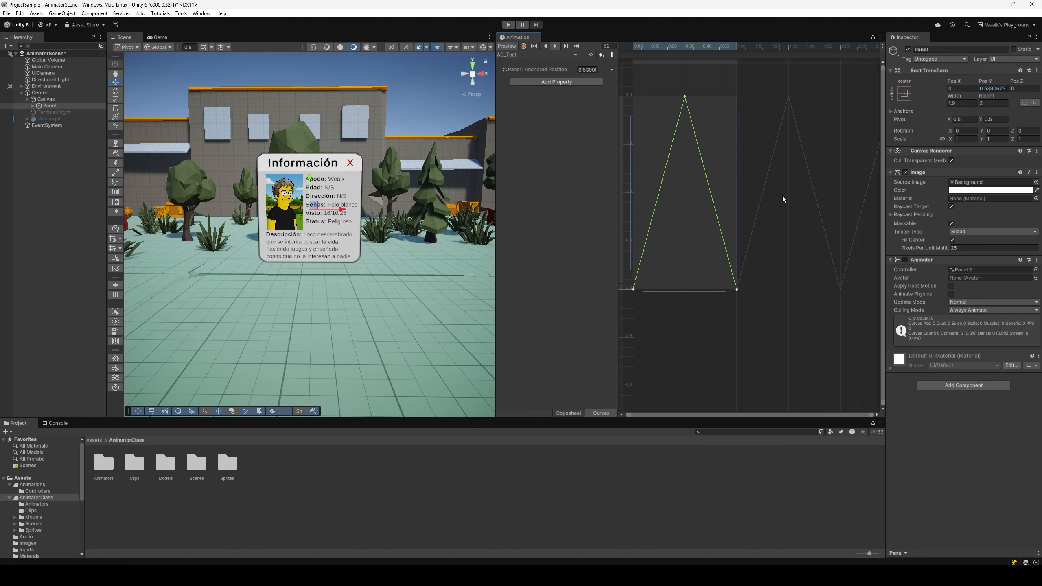
{"action": "right_click", "coordinate": [683, 101]}
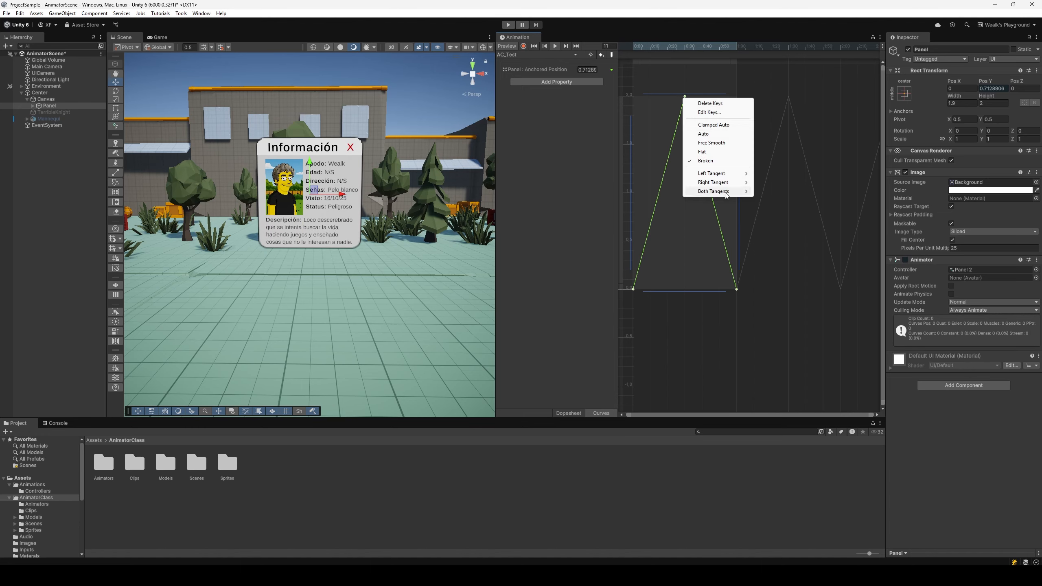
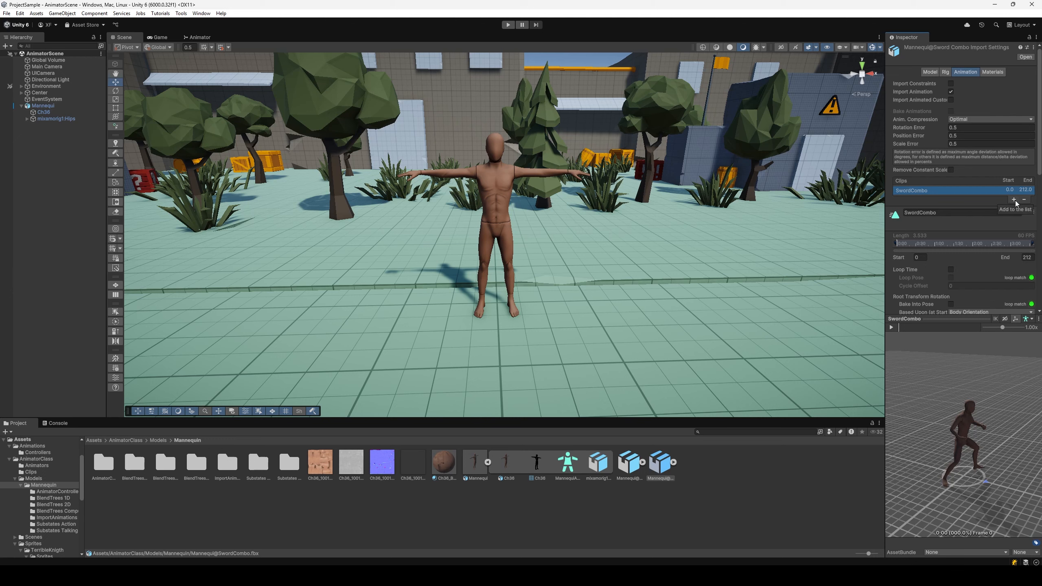
Add two clips to the Sword Combo import list and name the three clips SwordCombo_01, SwordCombo_02 and SwordCombo_03.
{"action": "left_click", "coordinate": [1013, 200]}
{"action": "left_click", "coordinate": [1012, 208]}
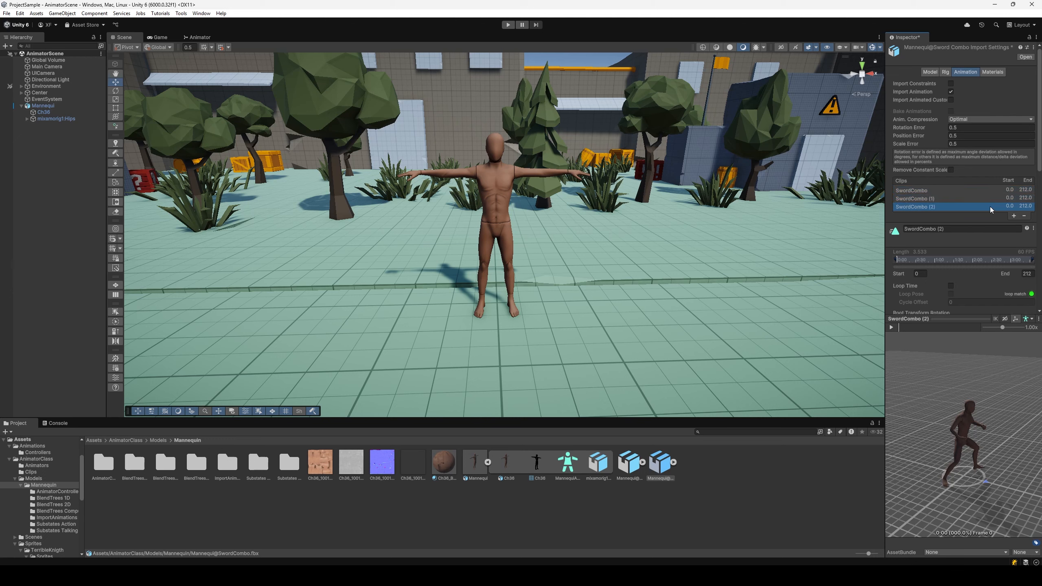
{"action": "left_click", "coordinate": [940, 196]}
{"action": "left_click", "coordinate": [947, 226]}
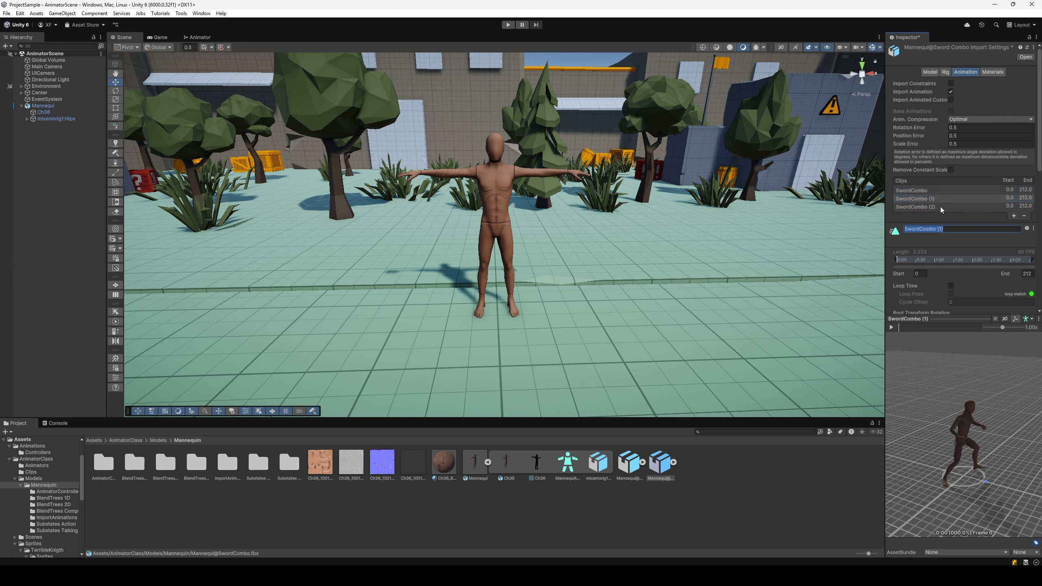
{"action": "left_click", "coordinate": [939, 207]}
{"action": "left_click", "coordinate": [947, 230]}
{"action": "left_click", "coordinate": [938, 190]}
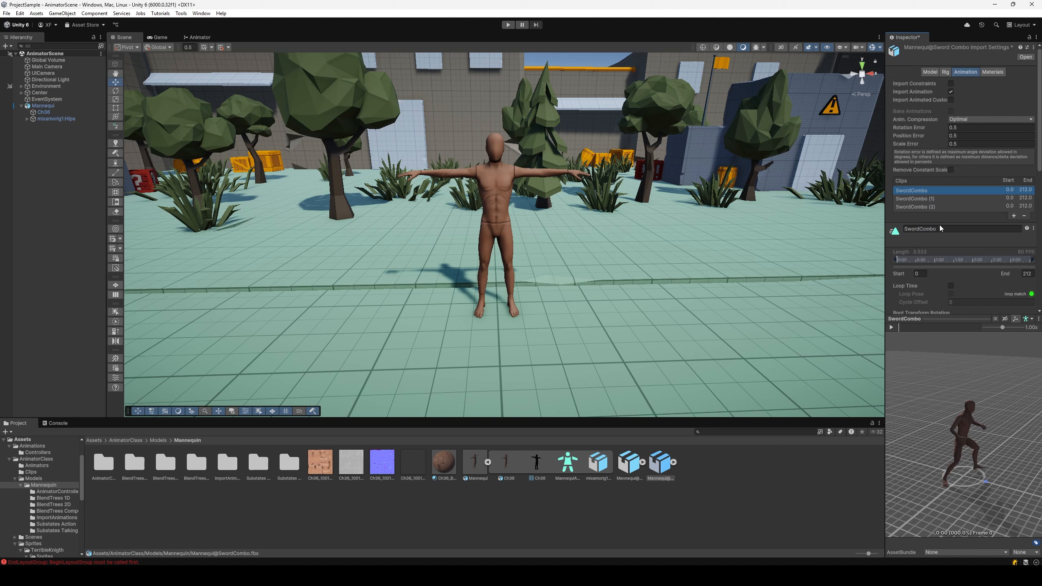
{"action": "left_click", "coordinate": [940, 229]}
{"action": "type", "text": "_01"}
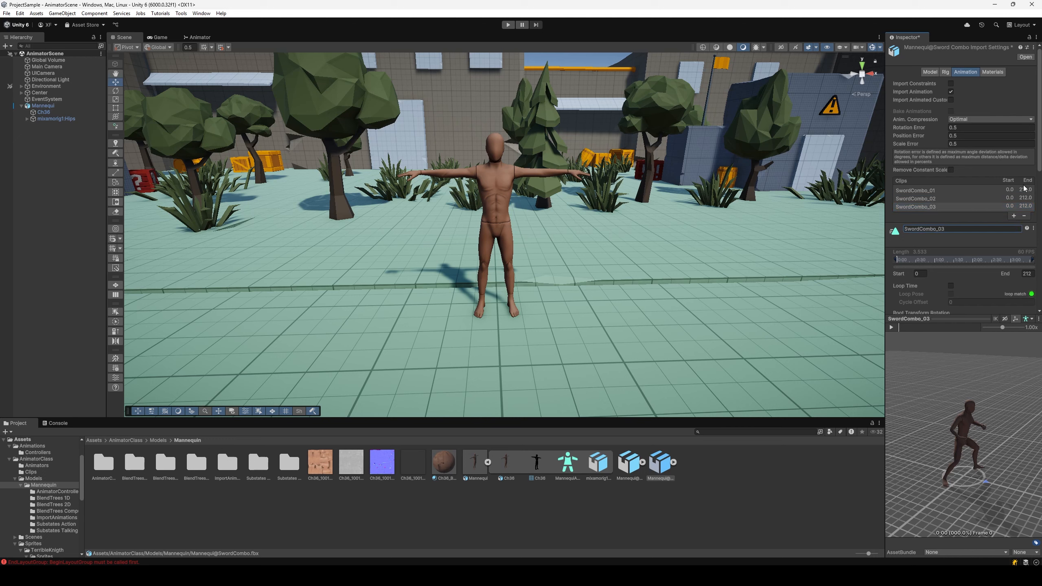
Set the clip frame ranges to 0–60 for SwordCombo_01, 60–85 for SwordCombo_02 and 85–212 for SwordCombo_03.
{"action": "scroll", "coordinate": [996, 255], "scroll_direction": "down", "scroll_amount": 4}
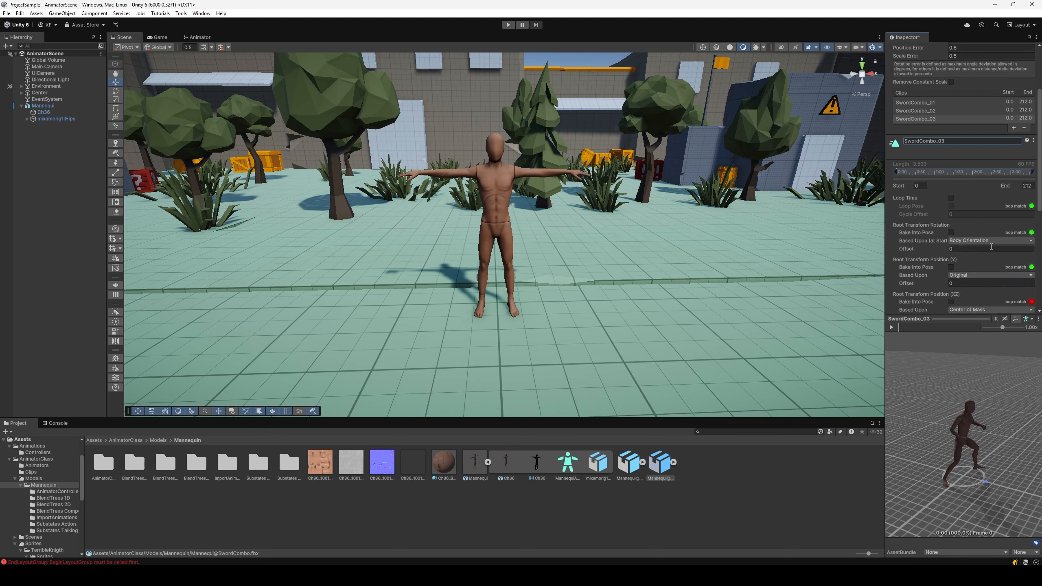
{"action": "left_click", "coordinate": [934, 100]}
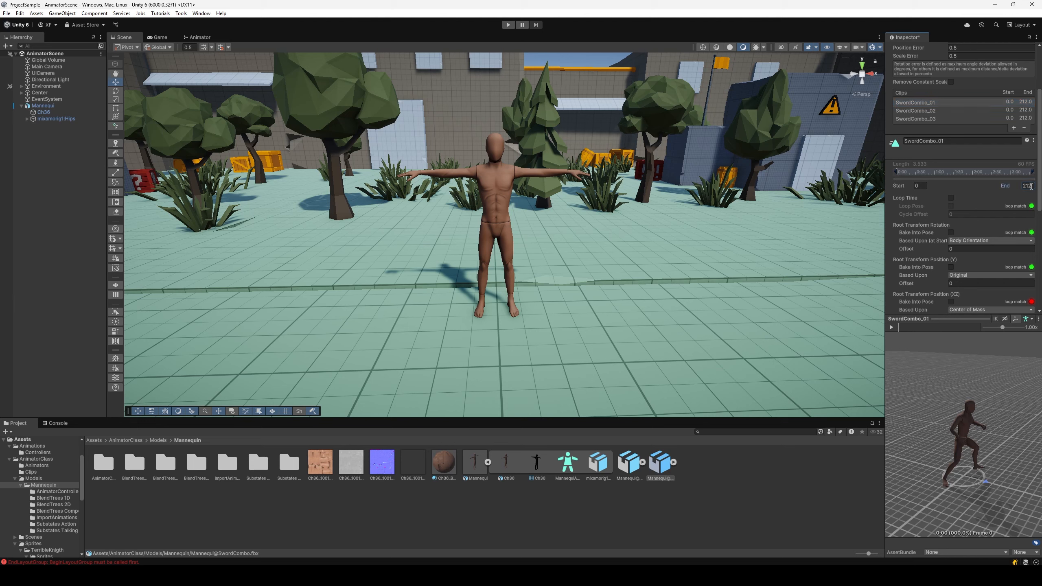
{"action": "type", "text": "60"}
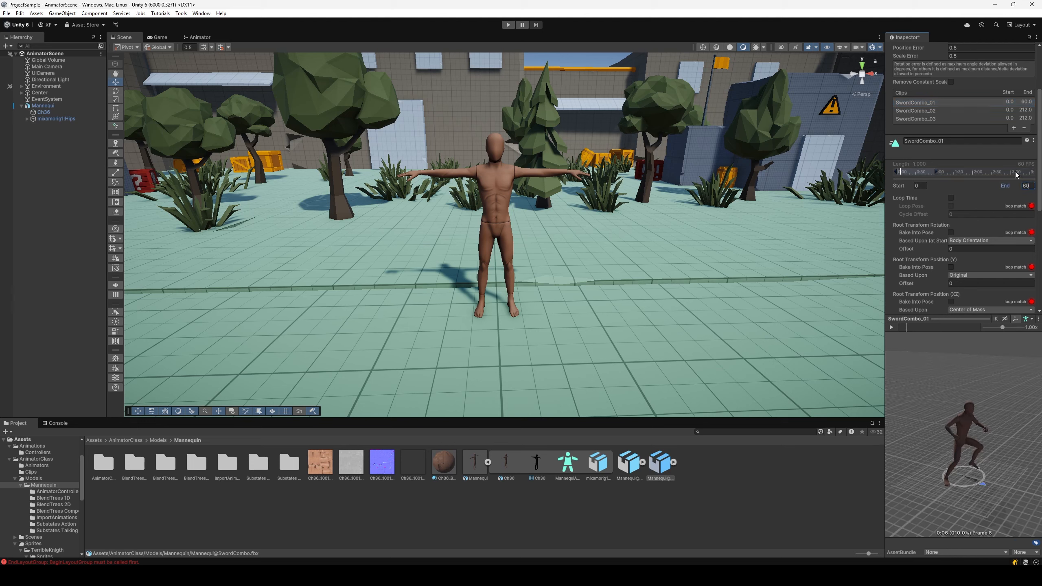
{"action": "left_click", "coordinate": [936, 110]}
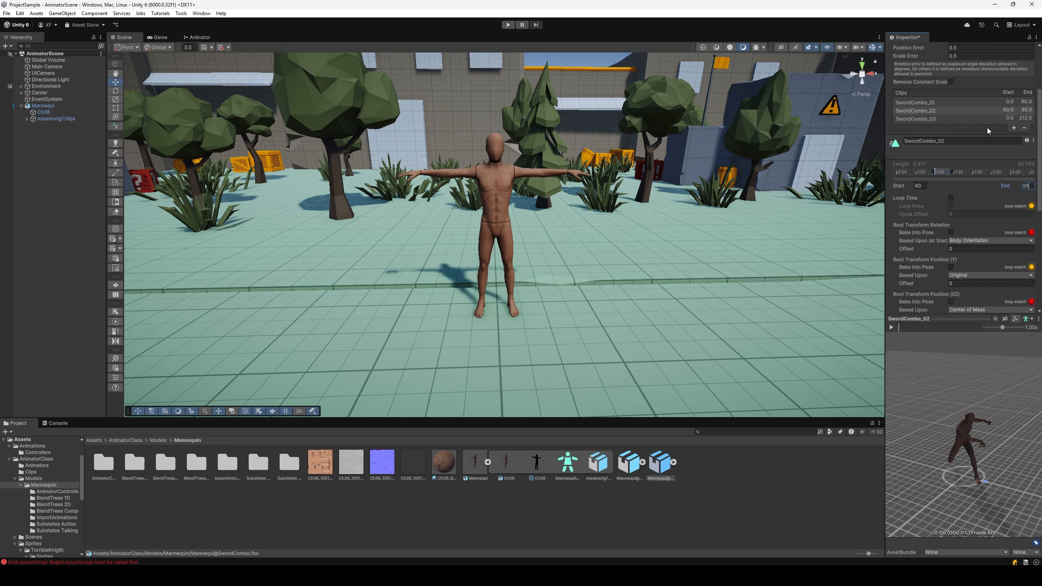
{"action": "left_click", "coordinate": [927, 119]}
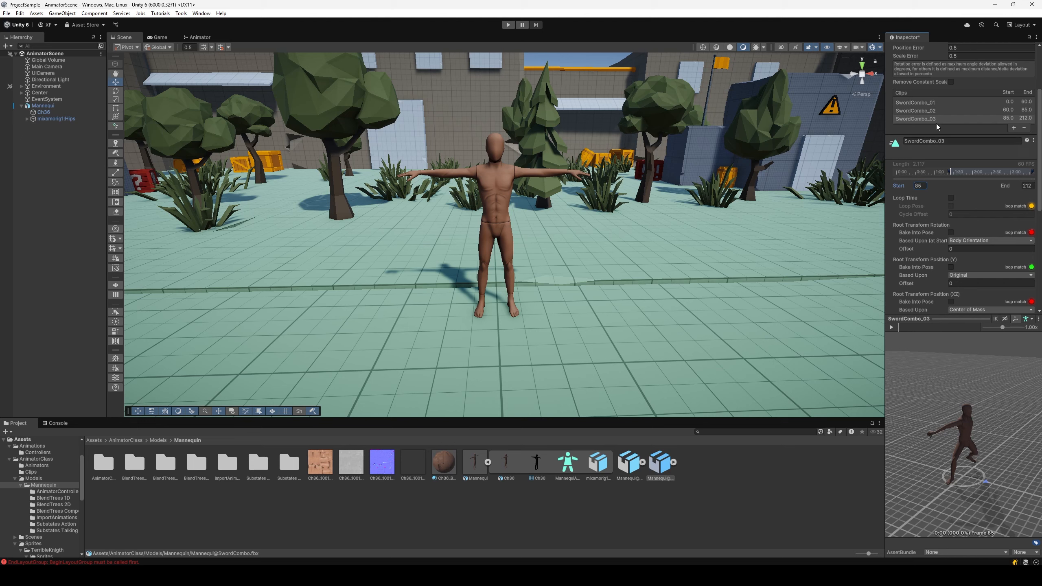
Check each of the three SwordCombo clips and play the preview of SwordCombo_01 from another angle.
{"action": "left_click", "coordinate": [942, 111]}
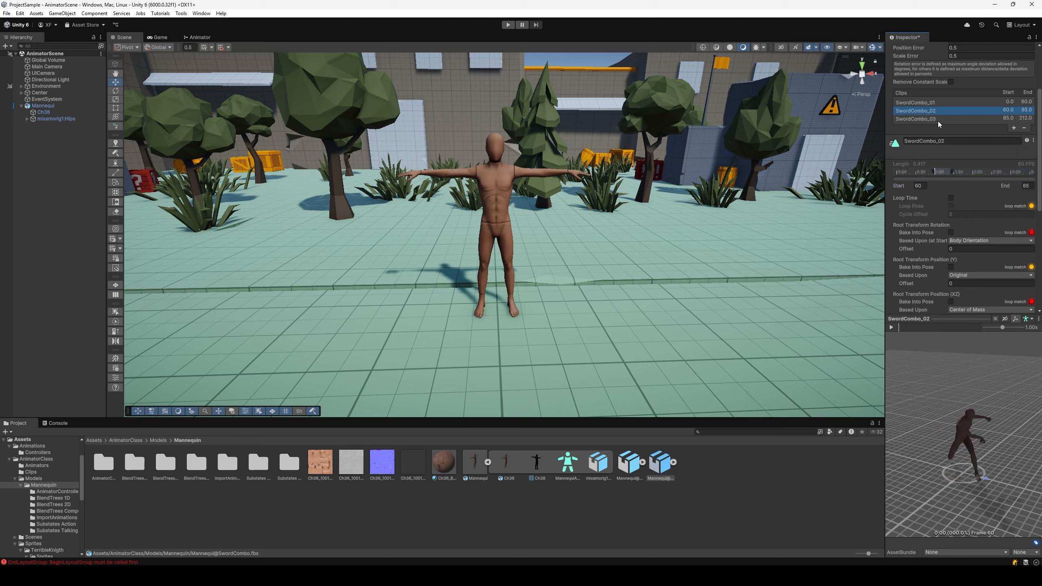
{"action": "left_click", "coordinate": [938, 120]}
{"action": "left_click", "coordinate": [936, 104]}
{"action": "left_click", "coordinate": [936, 111]}
{"action": "left_click", "coordinate": [936, 118]}
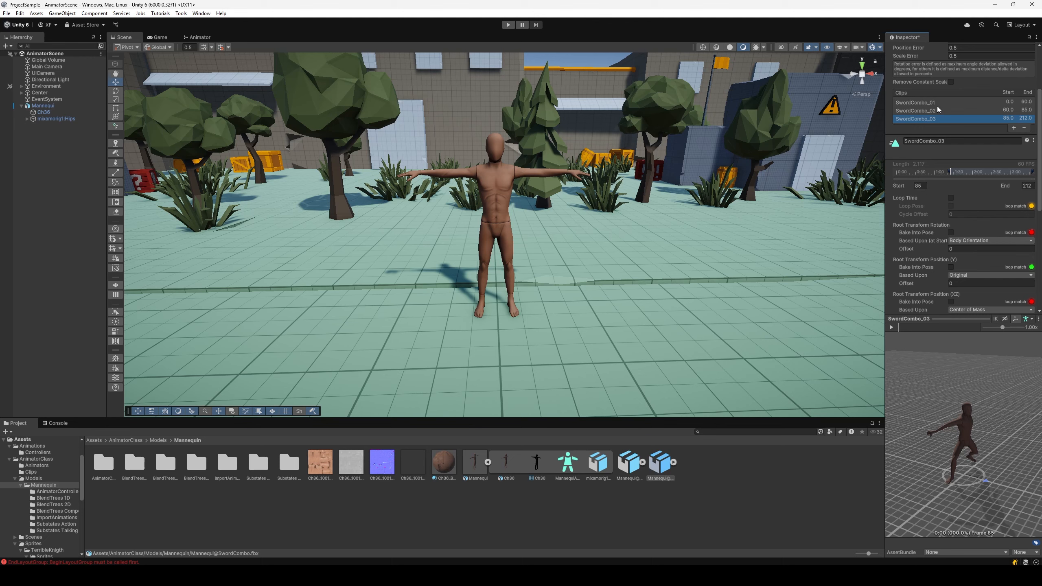
{"action": "left_click", "coordinate": [937, 105]}
{"action": "left_click", "coordinate": [891, 327]}
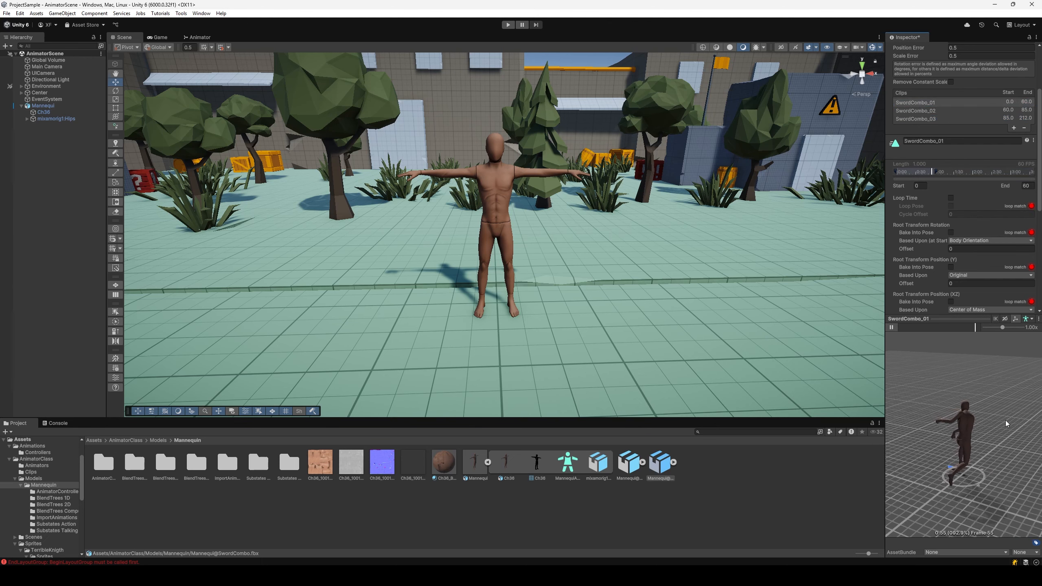
{"action": "left_click_drag", "start_coordinate": [1005, 421], "coordinate": [965, 387]}
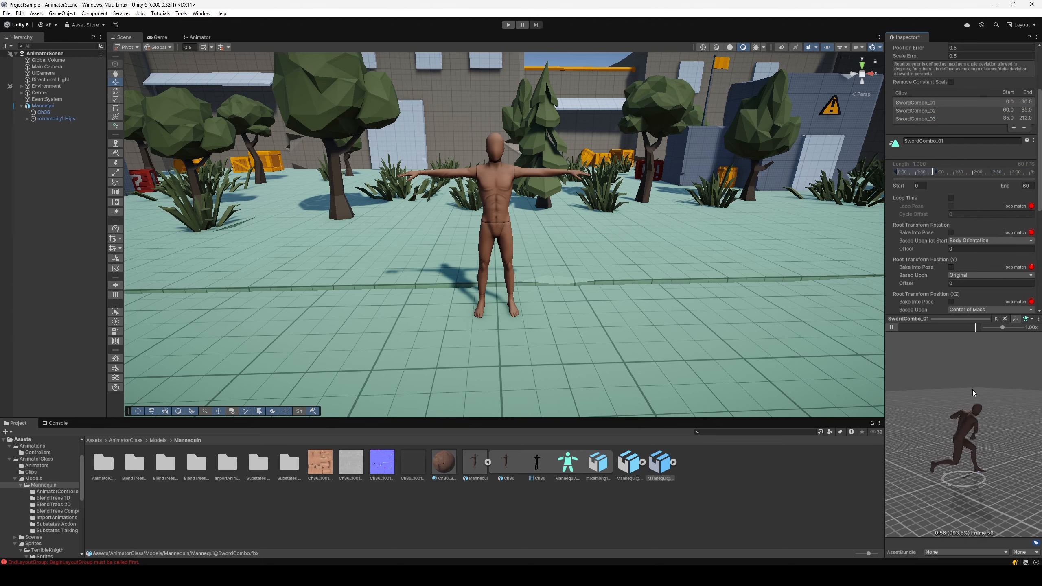
Bake SwordCombo_01's root transform rotation into the pose and base it upon Original.
{"action": "scroll", "coordinate": [971, 437], "scroll_direction": "up", "scroll_amount": 5}
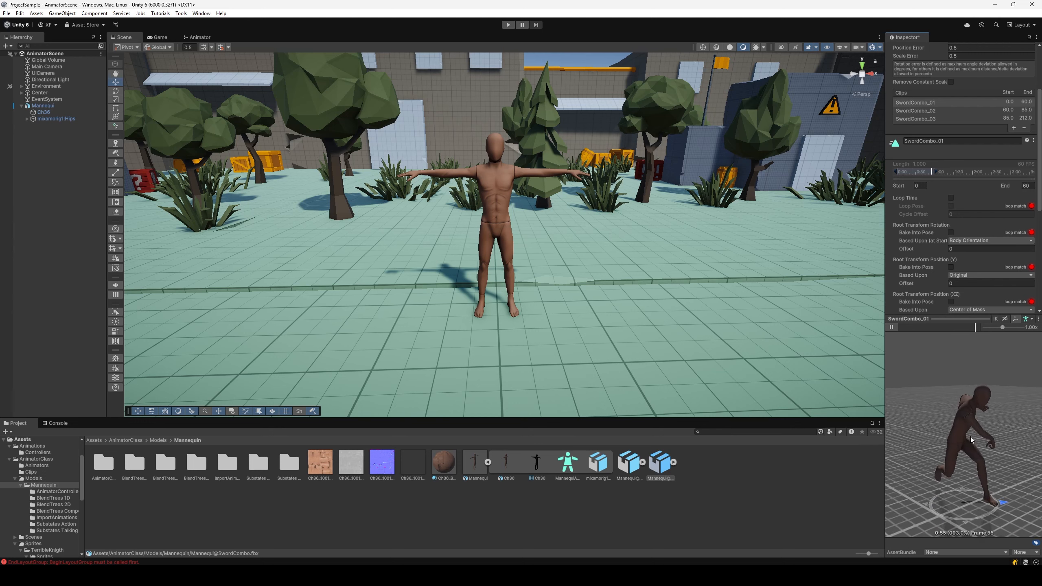
{"action": "middle_click_drag", "start_coordinate": [970, 437], "coordinate": [976, 417]}
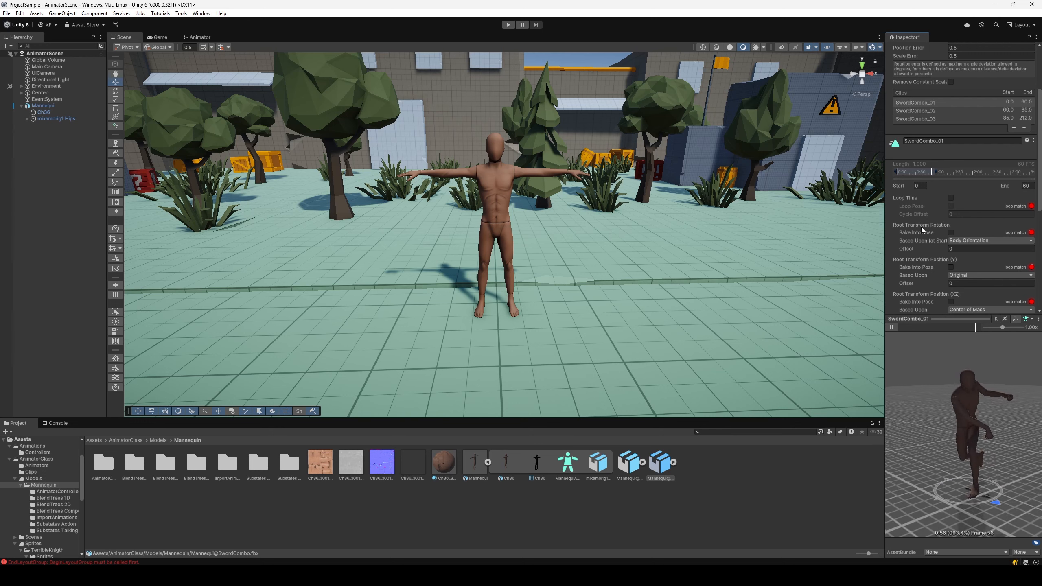
{"action": "scroll", "coordinate": [912, 227], "scroll_direction": "down", "scroll_amount": 1}
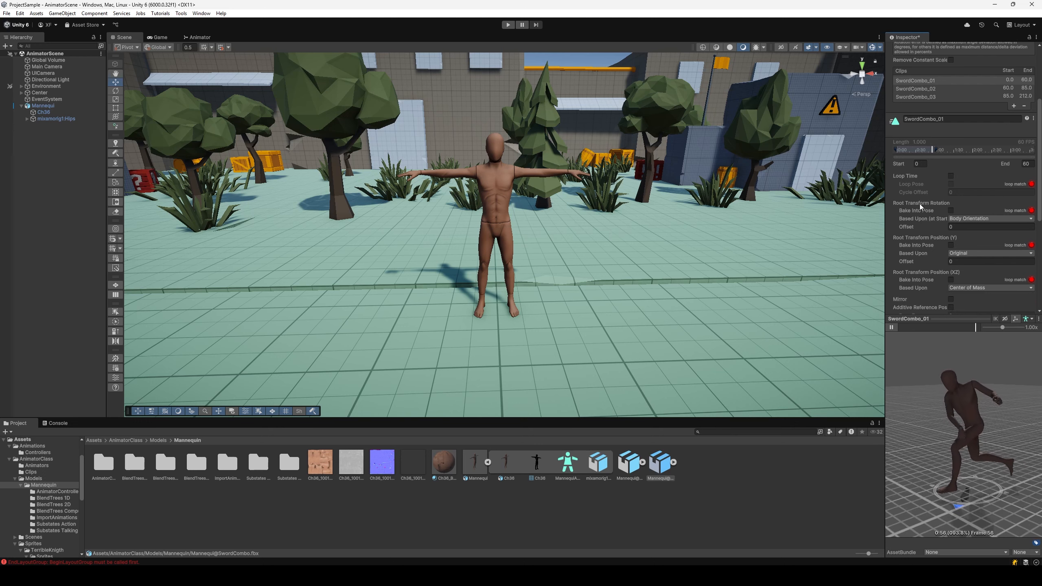
{"action": "left_click_drag", "start_coordinate": [1039, 186], "coordinate": [1039, 191]}
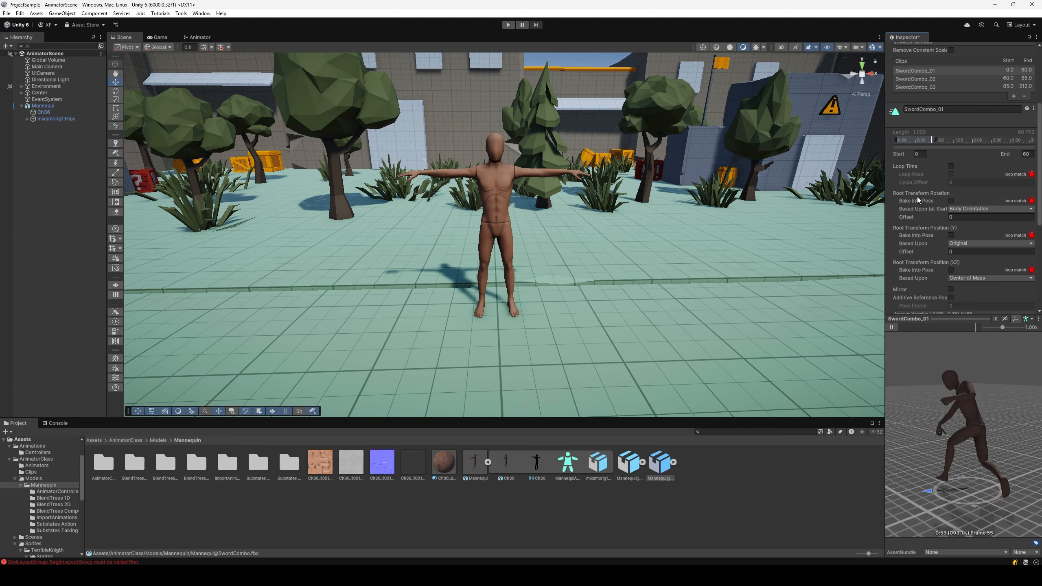
{"action": "left_click", "coordinate": [950, 201]}
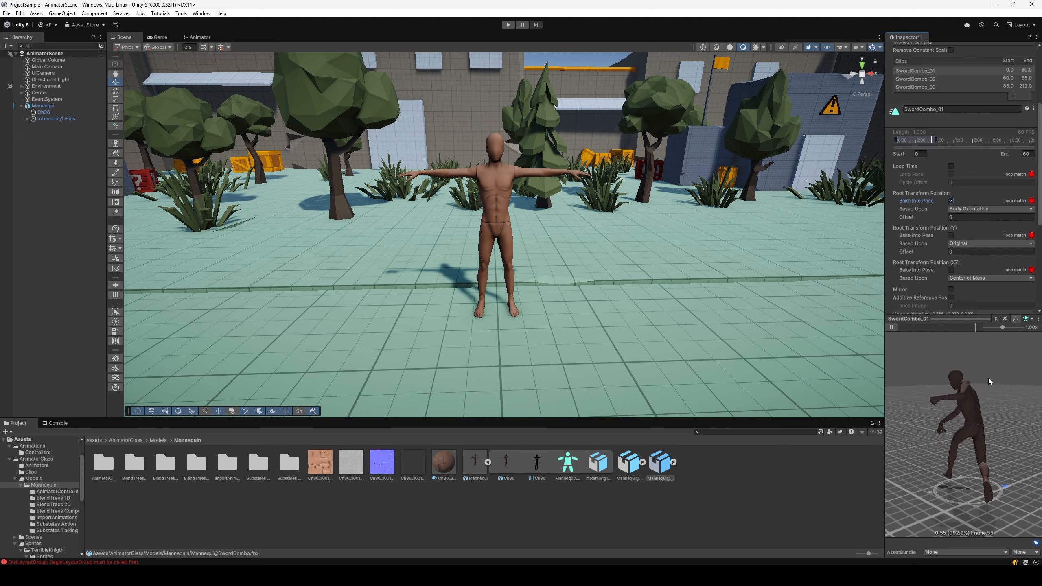
{"action": "mouse_move", "coordinate": [992, 432]}
{"action": "left_mouse_down"}
{"action": "mouse_move", "coordinate": [1012, 456]}
{"action": "mouse_move", "coordinate": [986, 424]}
{"action": "mouse_move", "coordinate": [998, 401]}
{"action": "mouse_move", "coordinate": [975, 435]}
{"action": "left_mouse_up"}
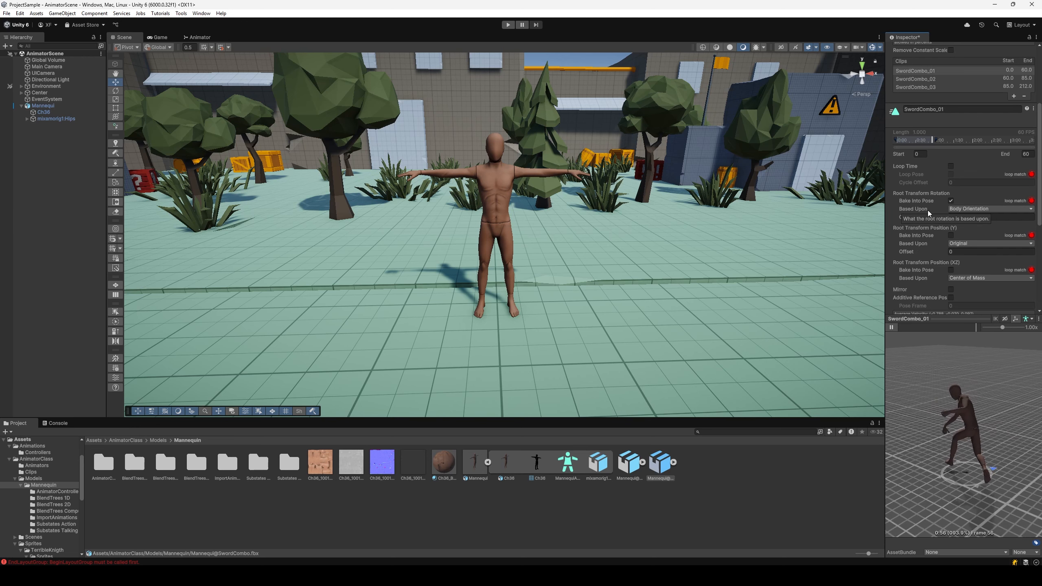
{"action": "left_click", "coordinate": [967, 209]}
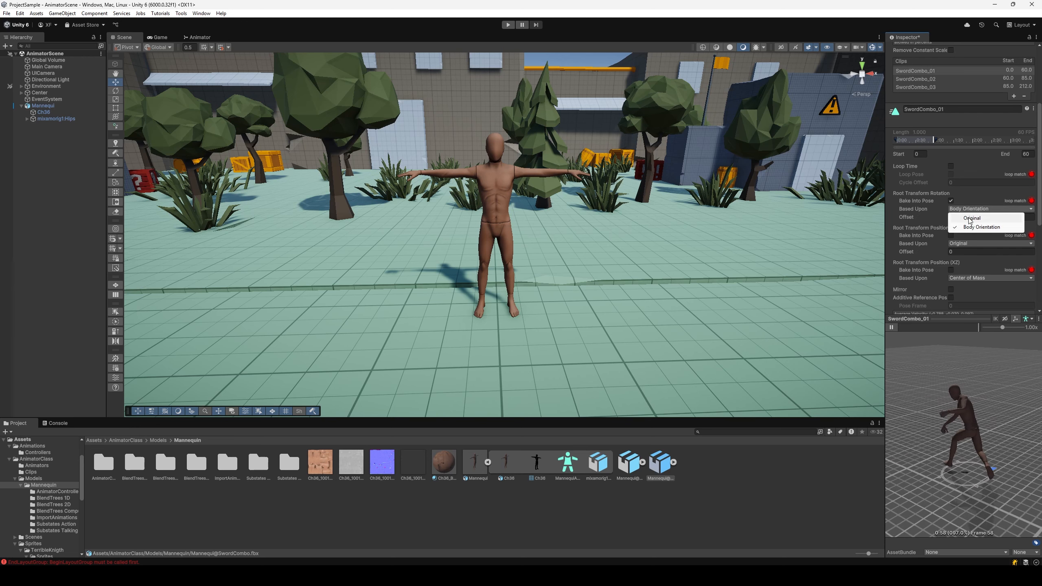
{"action": "left_click", "coordinate": [970, 218]}
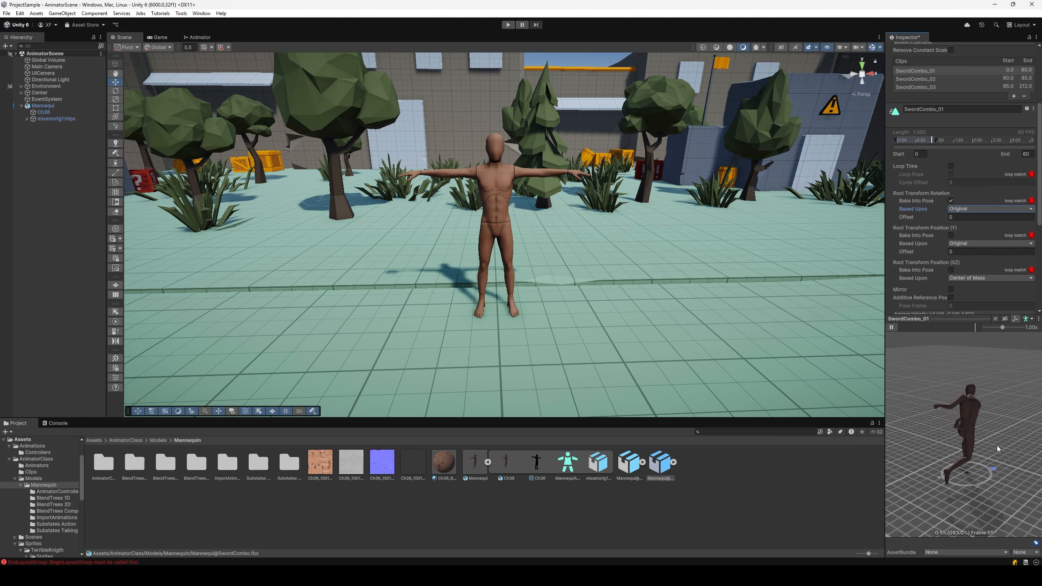
Enable Bake Into Pose for SwordCombo_01's Root Transform Position (Y).
{"action": "left_click_drag", "start_coordinate": [997, 448], "coordinate": [937, 491]}
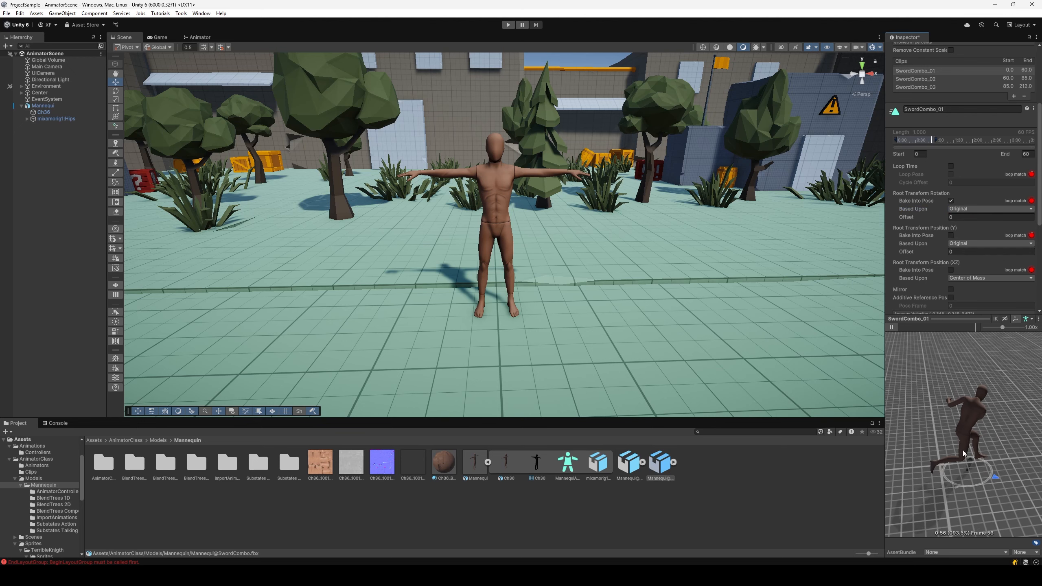
{"action": "left_click_drag", "start_coordinate": [962, 450], "coordinate": [964, 420]}
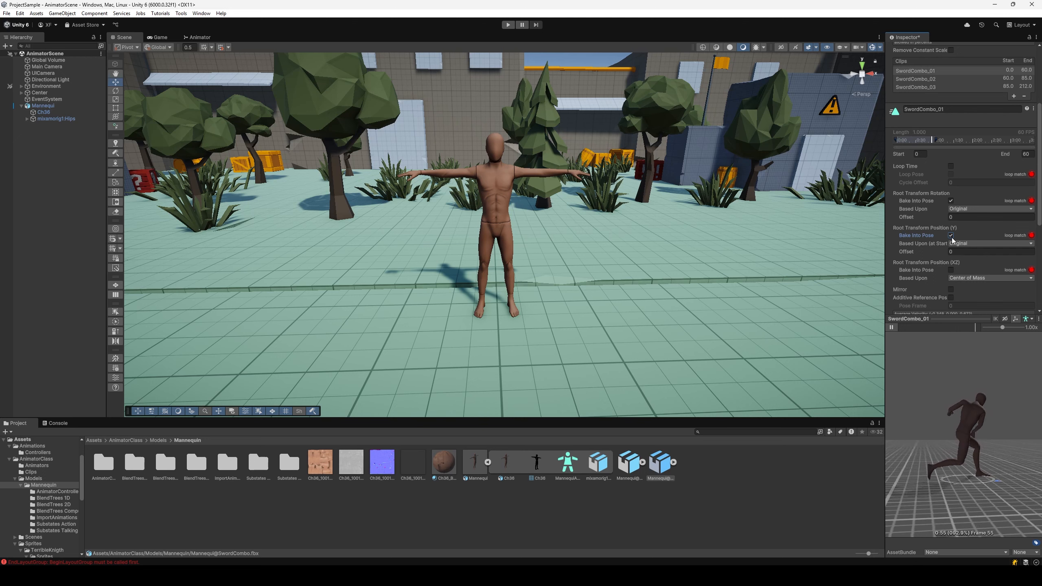
{"action": "left_click", "coordinate": [950, 236]}
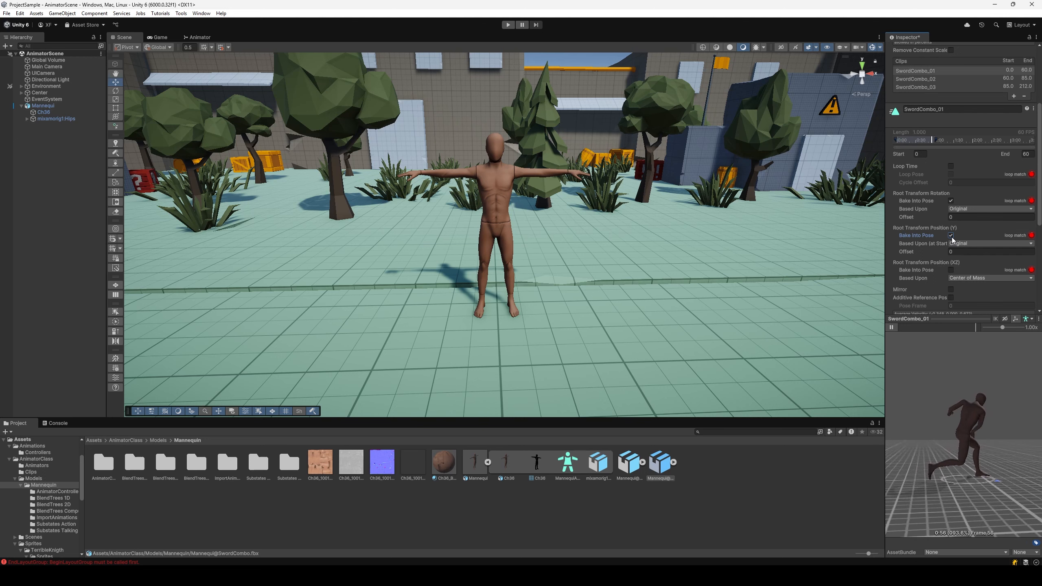
{"action": "left_click", "coordinate": [951, 236]}
{"action": "left_click", "coordinate": [950, 235]}
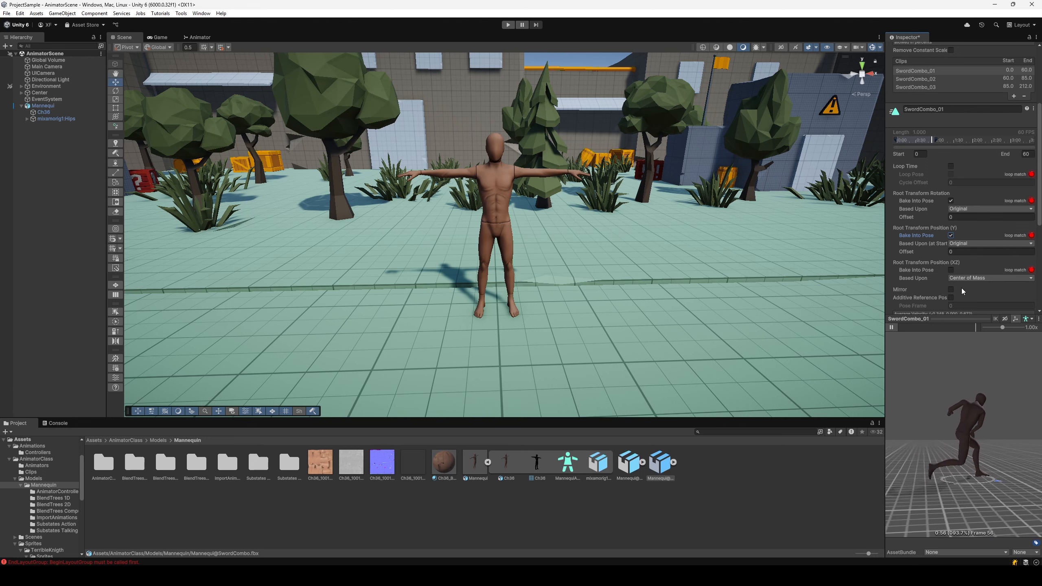
Bake SwordCombo_02's root rotation, based upon Original, and its Root Transform Position (Y) into the pose.
{"action": "left_click", "coordinate": [935, 79]}
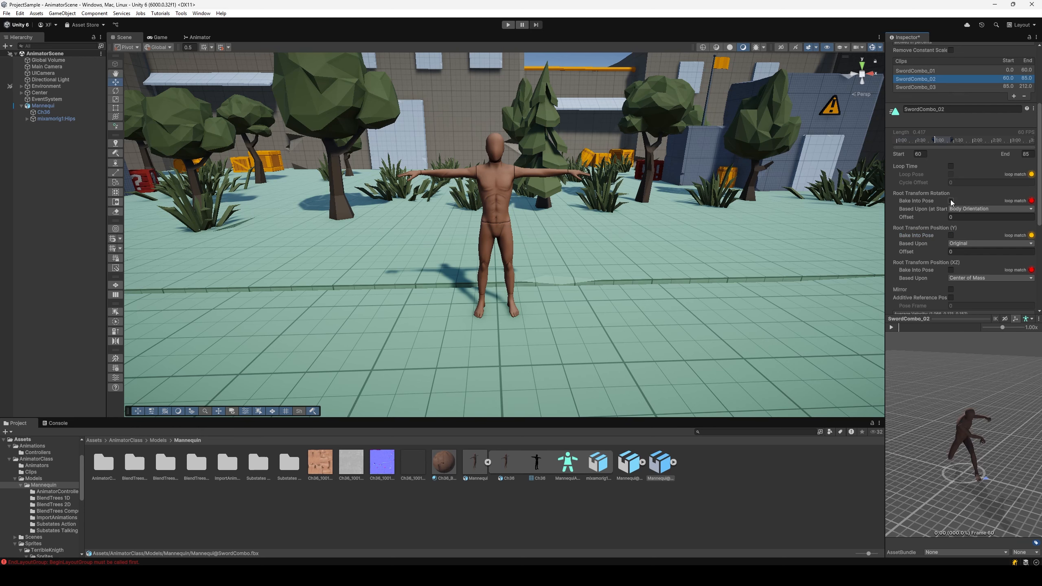
{"action": "left_click", "coordinate": [891, 327]}
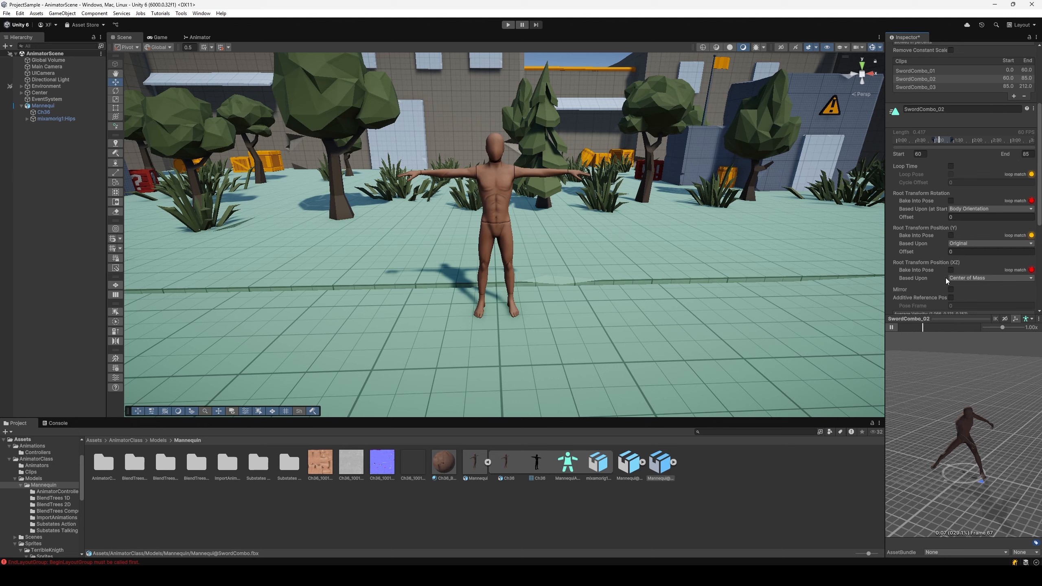
{"action": "left_click", "coordinate": [950, 200]}
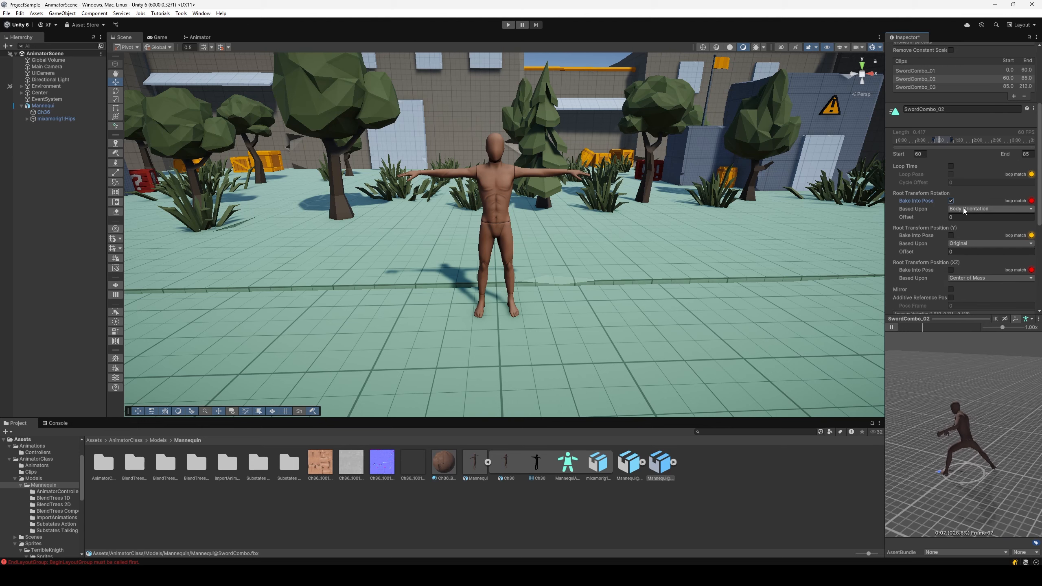
{"action": "left_click", "coordinate": [965, 207]}
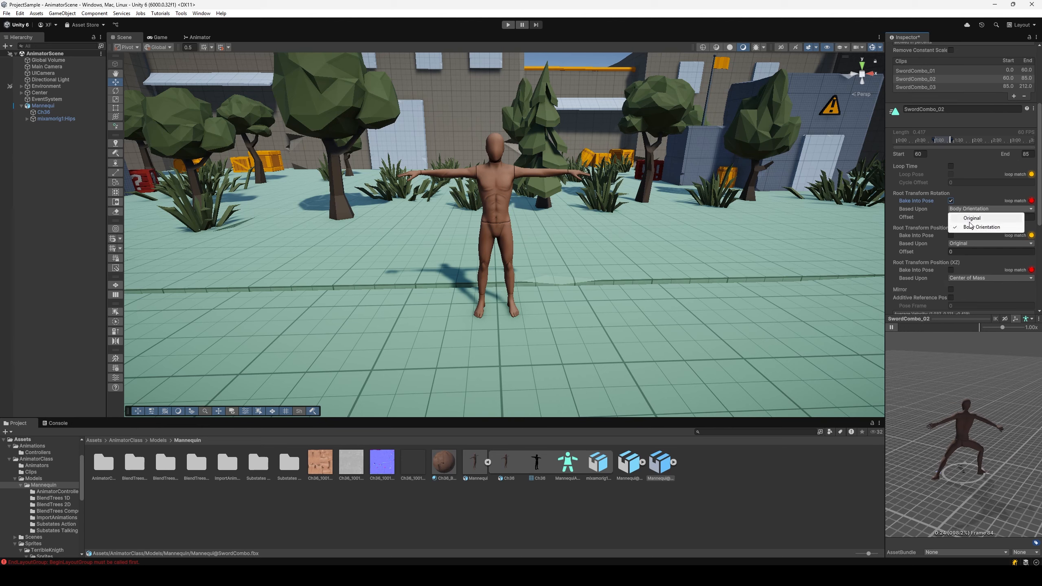
{"action": "left_click", "coordinate": [970, 216]}
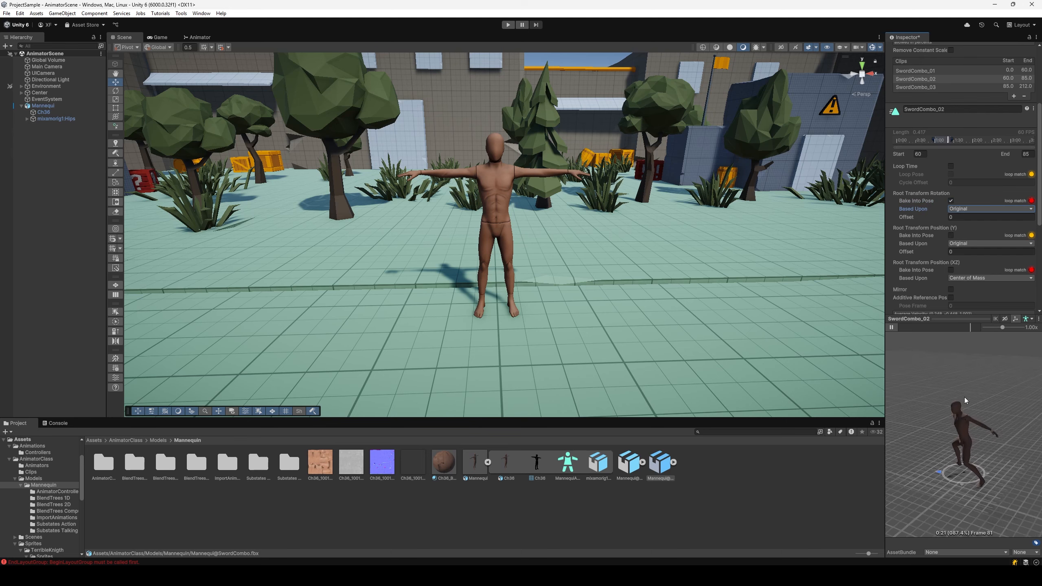
{"action": "right_click_drag", "start_coordinate": [964, 398], "coordinate": [923, 423]}
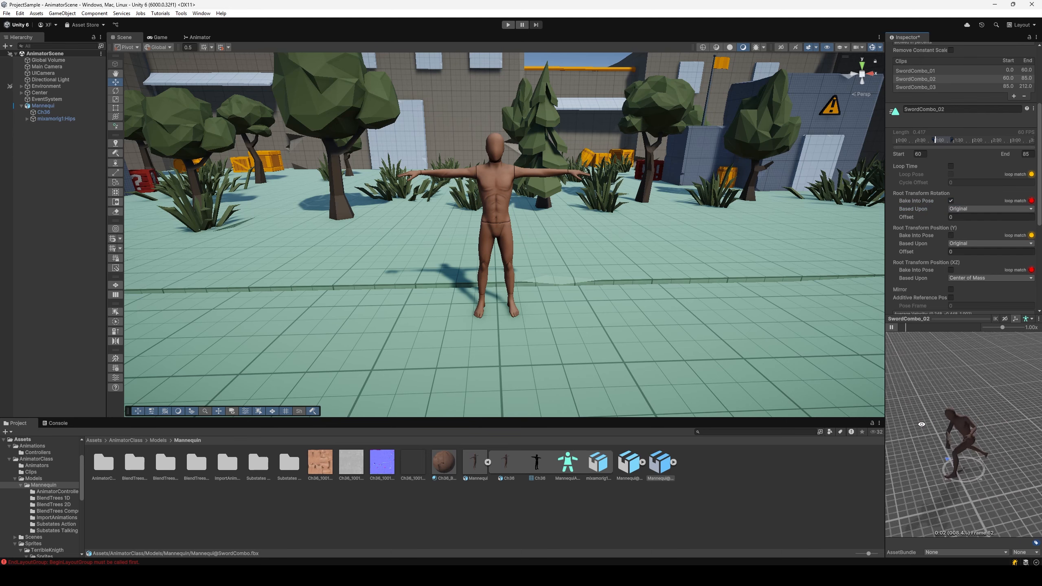
{"action": "left_click", "coordinate": [950, 236]}
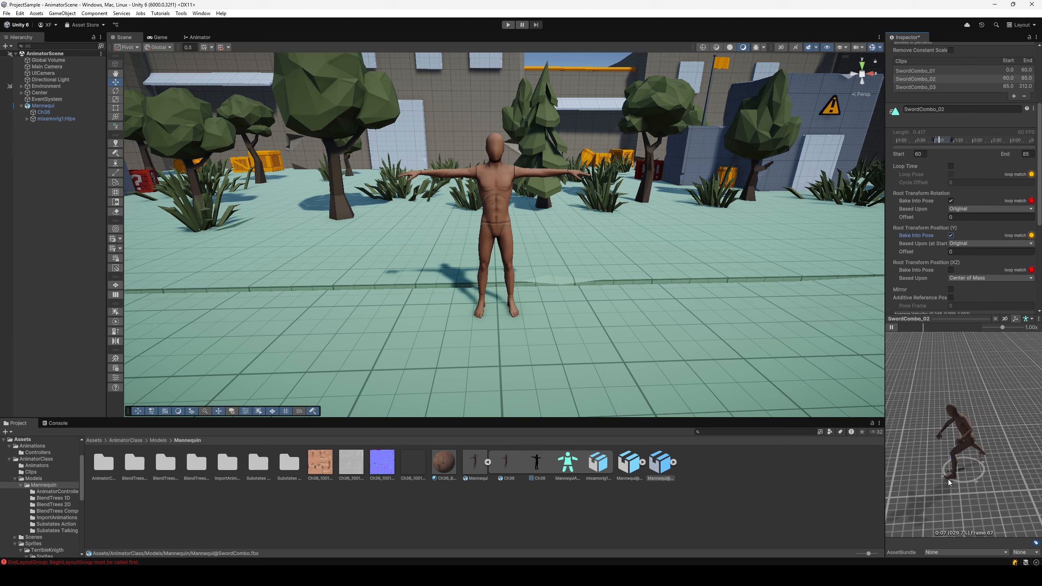
Bake SwordCombo_03's root rotation into the pose based upon Original, and apply the import settings.
{"action": "left_click", "coordinate": [926, 86]}
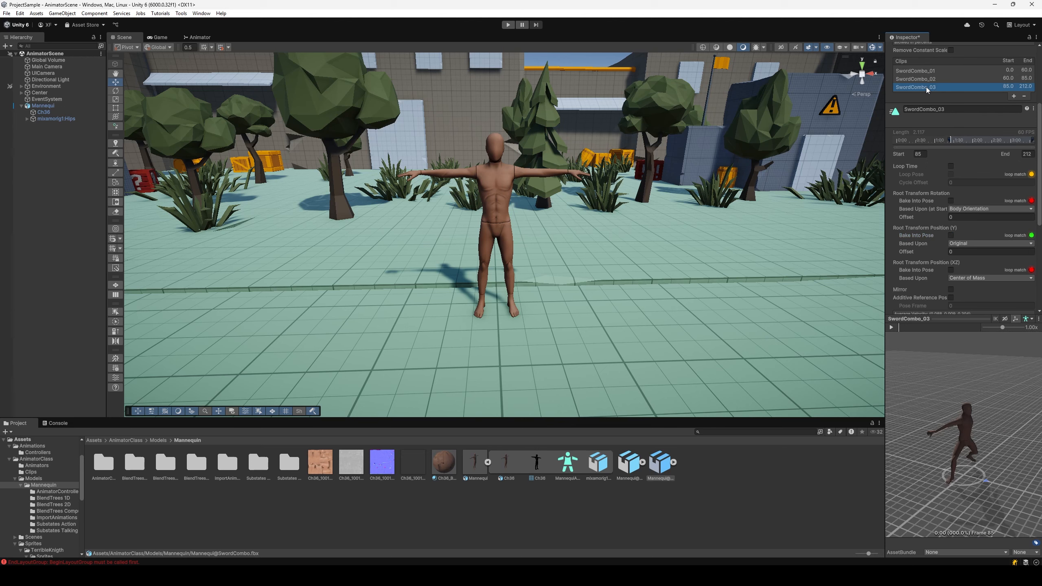
{"action": "left_click", "coordinate": [892, 328]}
{"action": "right_click_drag", "start_coordinate": [904, 422], "coordinate": [1009, 426]}
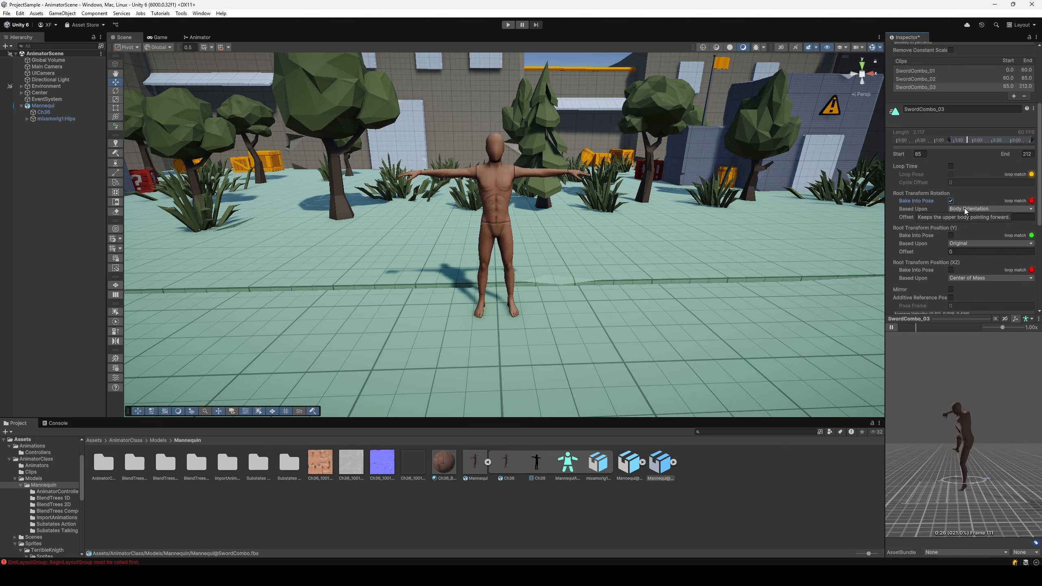
{"action": "left_click", "coordinate": [964, 208]}
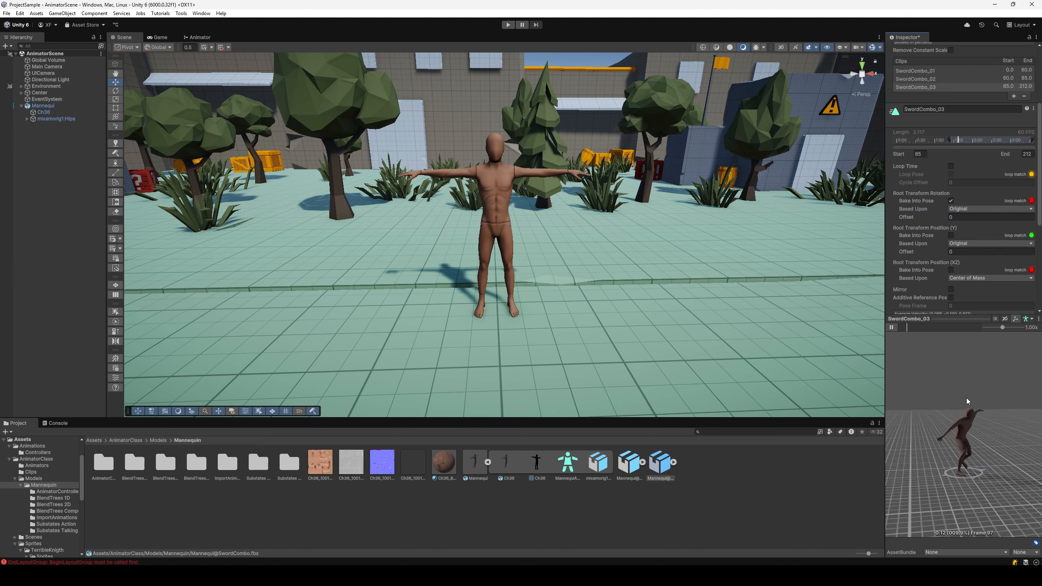
{"action": "scroll", "coordinate": [979, 284], "scroll_direction": "down", "scroll_amount": 4}
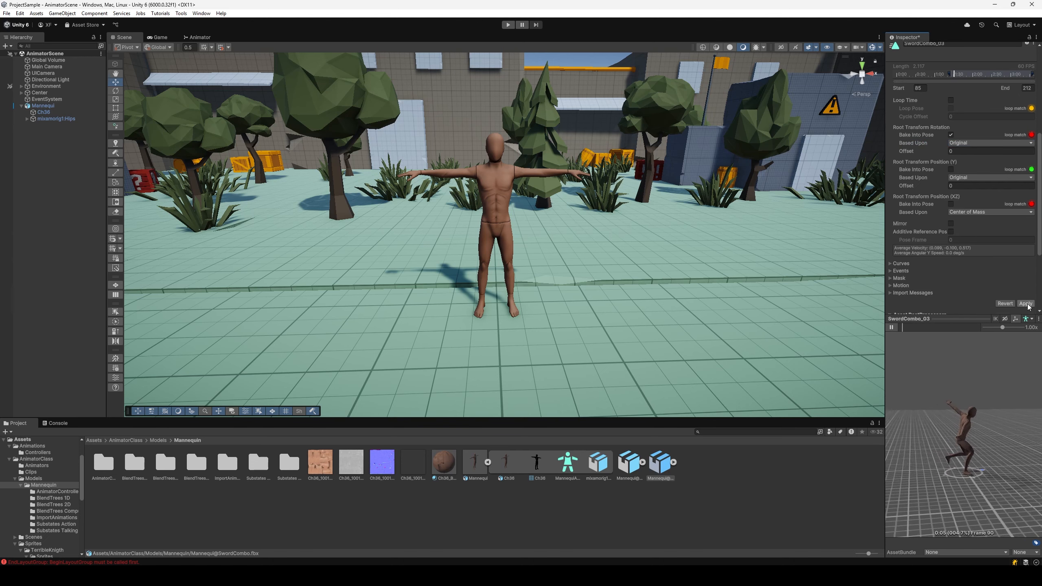
{"action": "left_click", "coordinate": [1025, 303]}
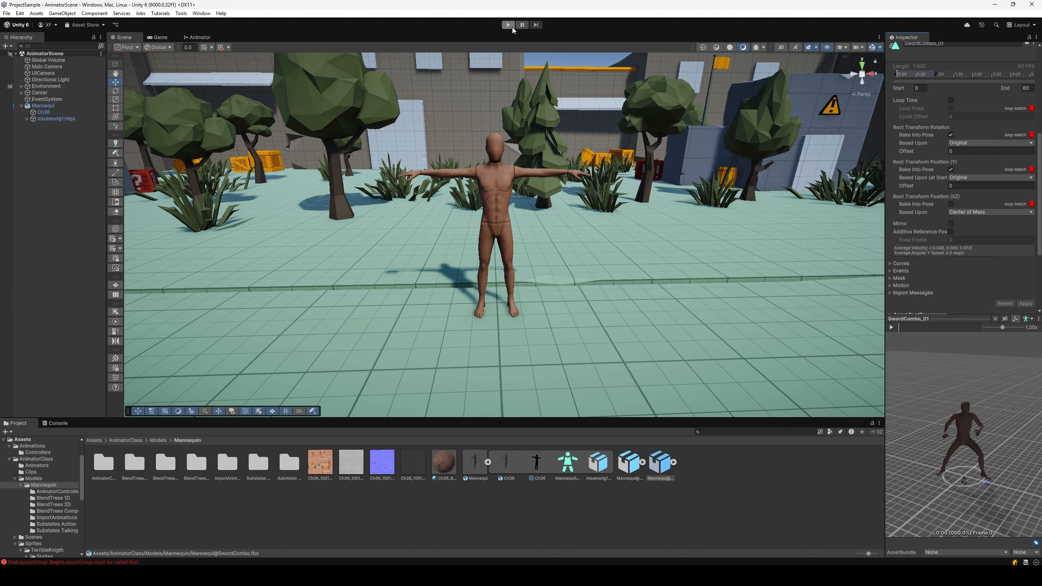
Run the scene to watch the Mannequi character play the sword combo, and stop play mode.
{"action": "left_click", "coordinate": [508, 25]}
{"action": "left_click", "coordinate": [492, 213]}
{"action": "left_click_drag", "start_coordinate": [492, 214], "coordinate": [609, 153], "text": "alt"}
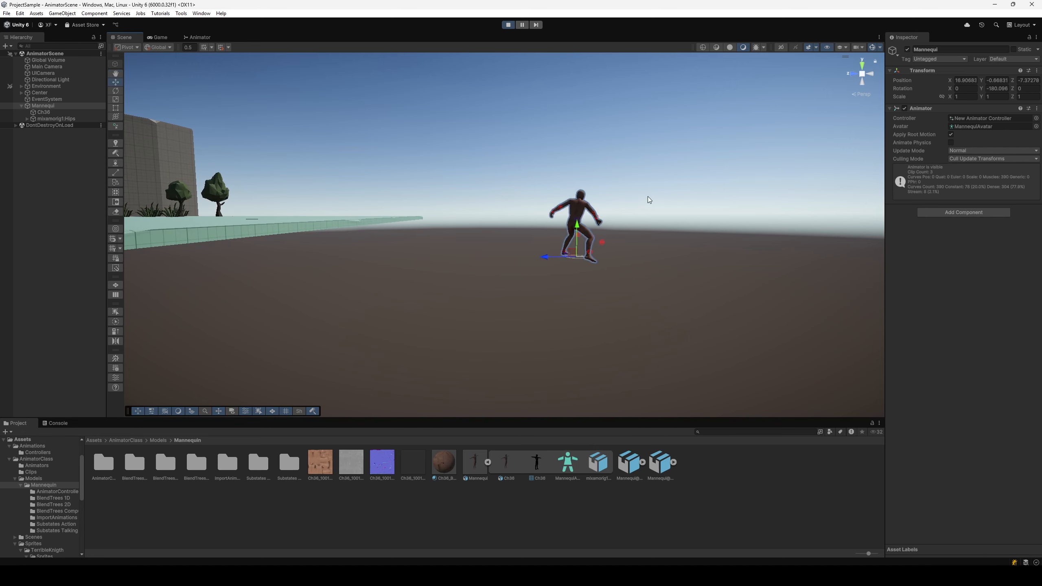
{"action": "left_click", "coordinate": [508, 25]}
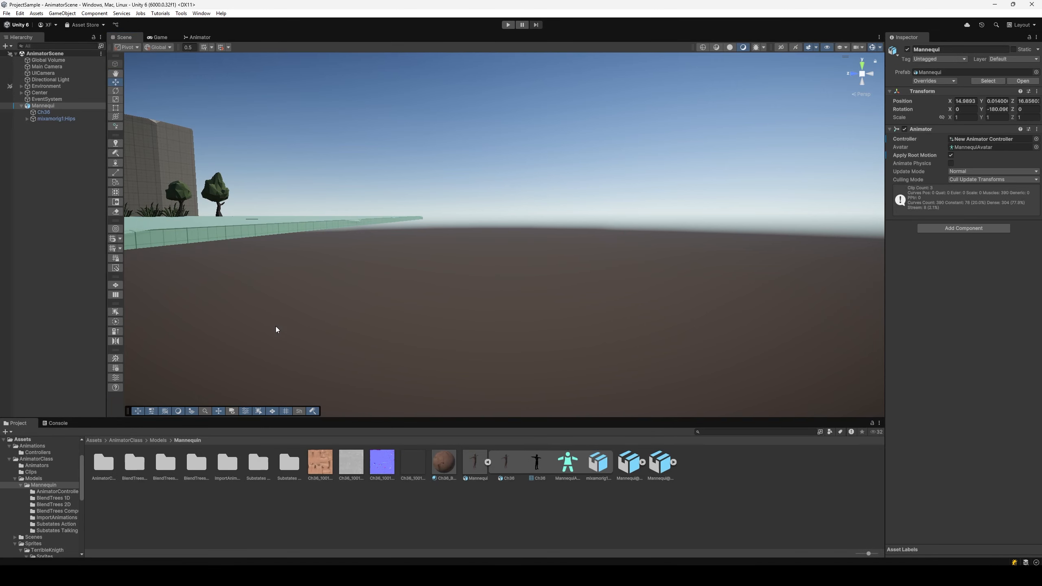
Open the ImportAnimations folder, bring the mannequin back into view and select the Sword Combo model there.
{"action": "double_click", "coordinate": [226, 462]}
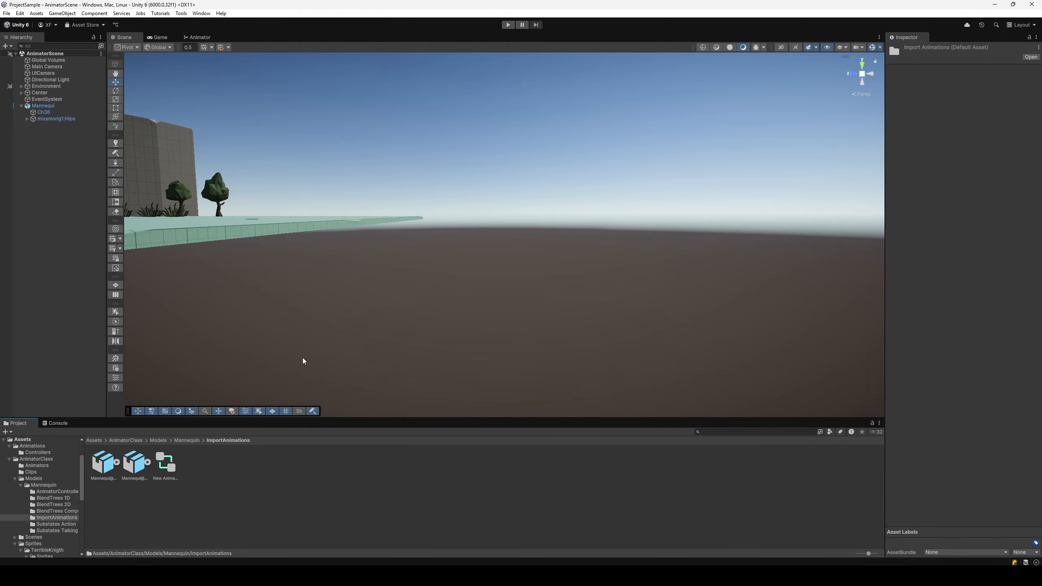
{"action": "left_click_drag", "start_coordinate": [303, 361], "coordinate": [255, 265], "text": "alt"}
{"action": "key", "text": "w"}
{"action": "right_click_drag", "start_coordinate": [255, 267], "coordinate": [272, 289]}
{"action": "left_click", "coordinate": [137, 463]}
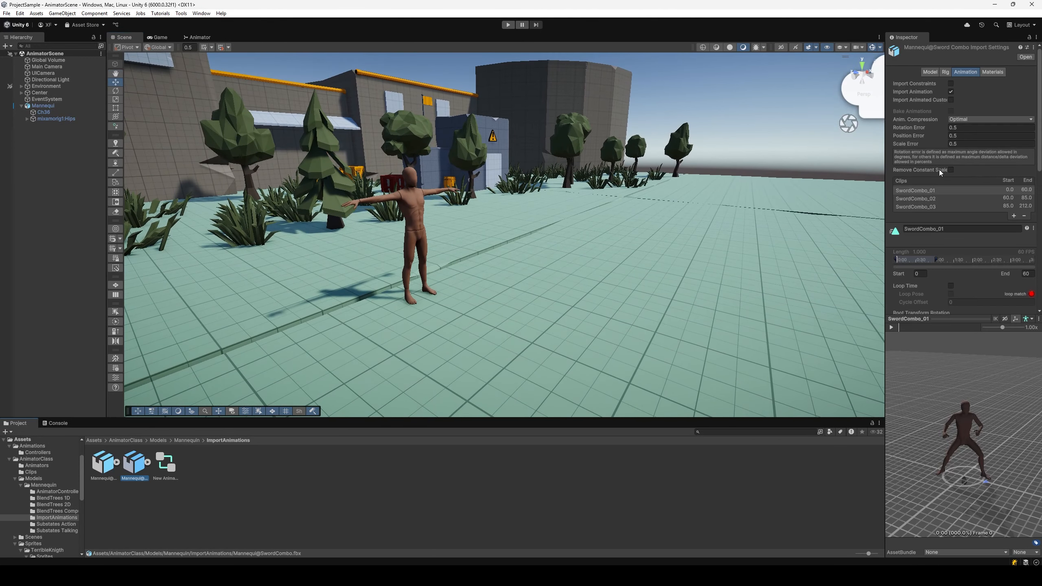
Base SwordCombo_03's Root Transform Position (Y) upon Feet.
{"action": "left_click", "coordinate": [934, 207]}
{"action": "scroll", "coordinate": [915, 246], "scroll_direction": "down", "scroll_amount": 3}
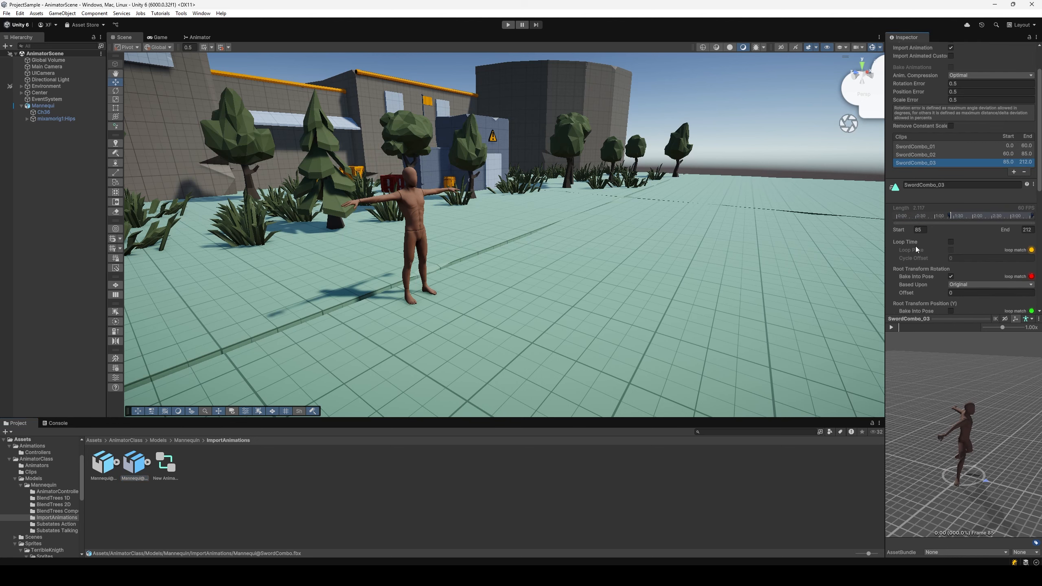
{"action": "scroll", "coordinate": [914, 246], "scroll_direction": "down", "scroll_amount": 2}
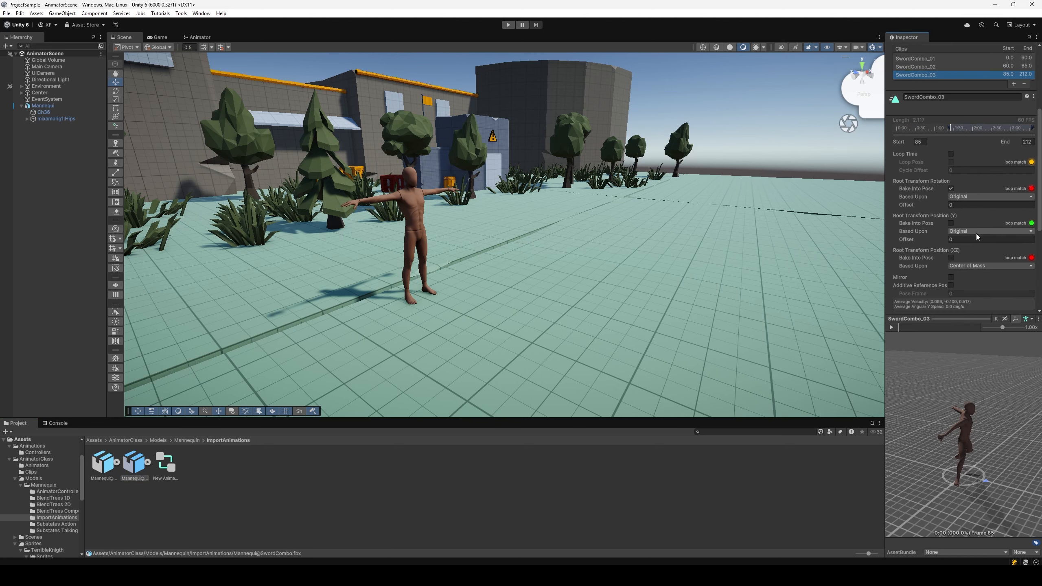
{"action": "left_click", "coordinate": [961, 231]}
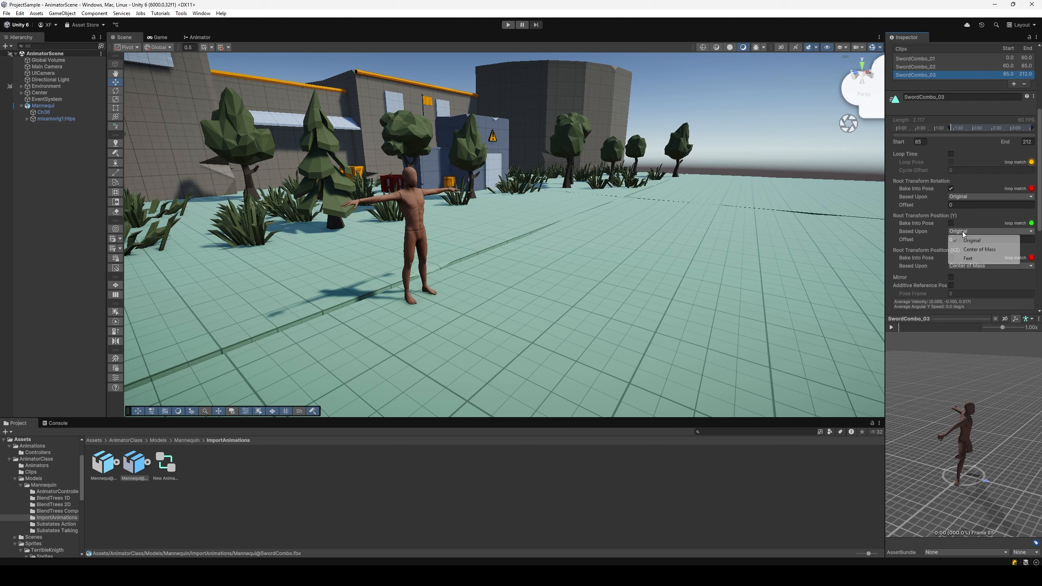
{"action": "left_click", "coordinate": [967, 259]}
Compare SwordCombo_03's pose up close by switching its Root Transform Position (Y) basis to Original and back to Feet.
{"action": "scroll", "coordinate": [955, 412], "scroll_direction": "up", "scroll_amount": 3}
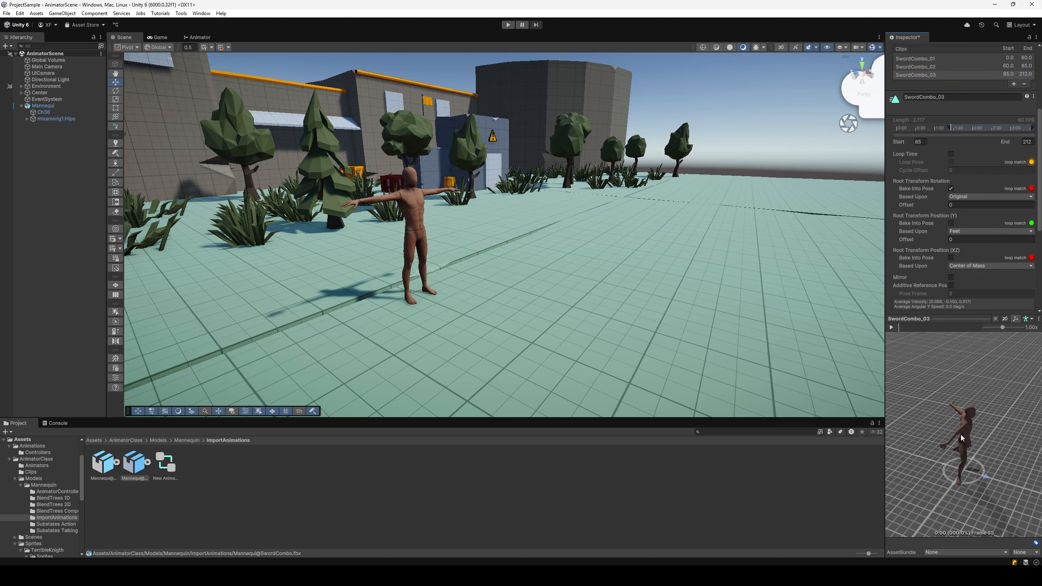
{"action": "left_click_drag", "start_coordinate": [958, 389], "coordinate": [951, 348]}
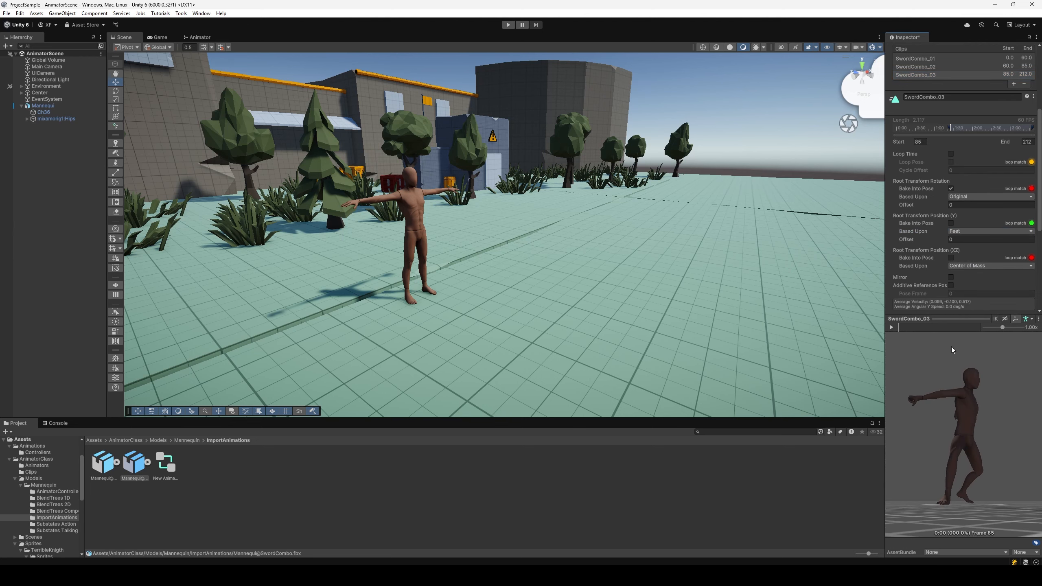
{"action": "left_click", "coordinate": [971, 231]}
{"action": "left_click", "coordinate": [972, 242]}
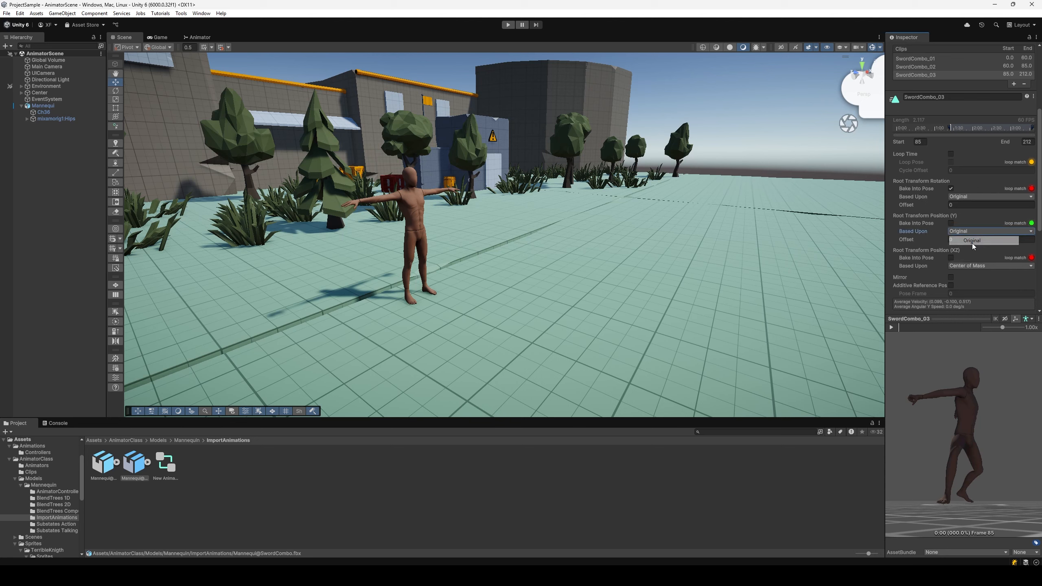
{"action": "left_click", "coordinate": [971, 229]}
{"action": "left_click", "coordinate": [973, 256]}
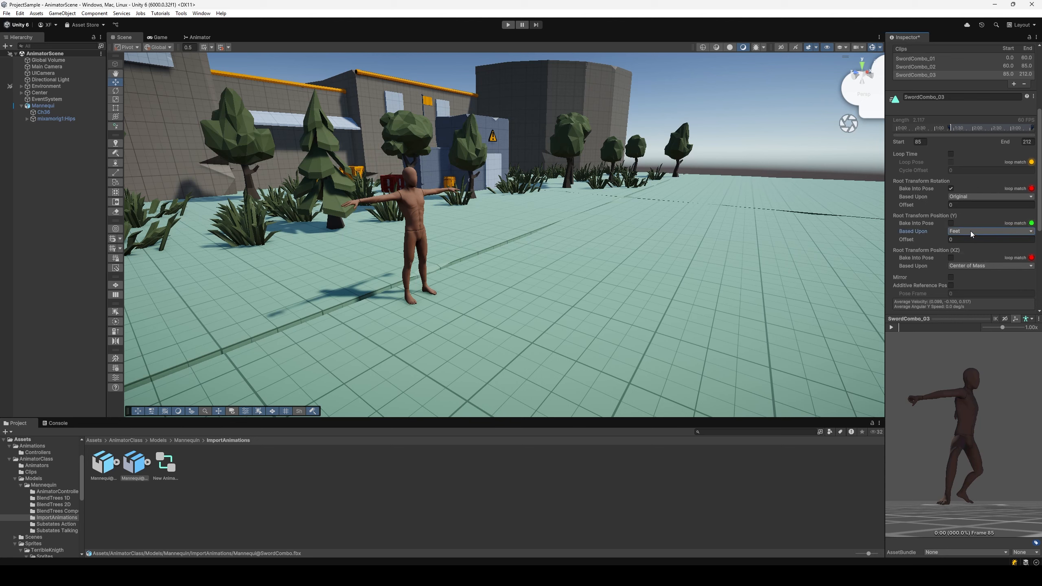
Apply the import settings with SwordCombo_03's Root Transform Position (Y) based upon Feet, and select the Mannequi object in the scene.
{"action": "left_click", "coordinate": [971, 233]}
{"action": "left_click", "coordinate": [970, 241]}
{"action": "left_click", "coordinate": [970, 231]}
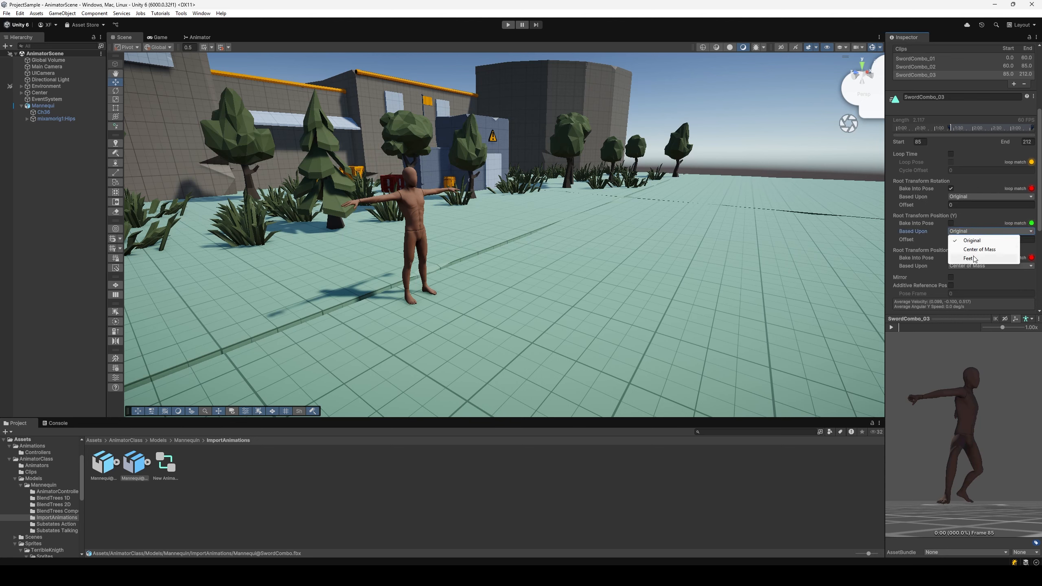
{"action": "left_click", "coordinate": [968, 258]}
{"action": "scroll", "coordinate": [972, 258], "scroll_direction": "down", "scroll_amount": 4}
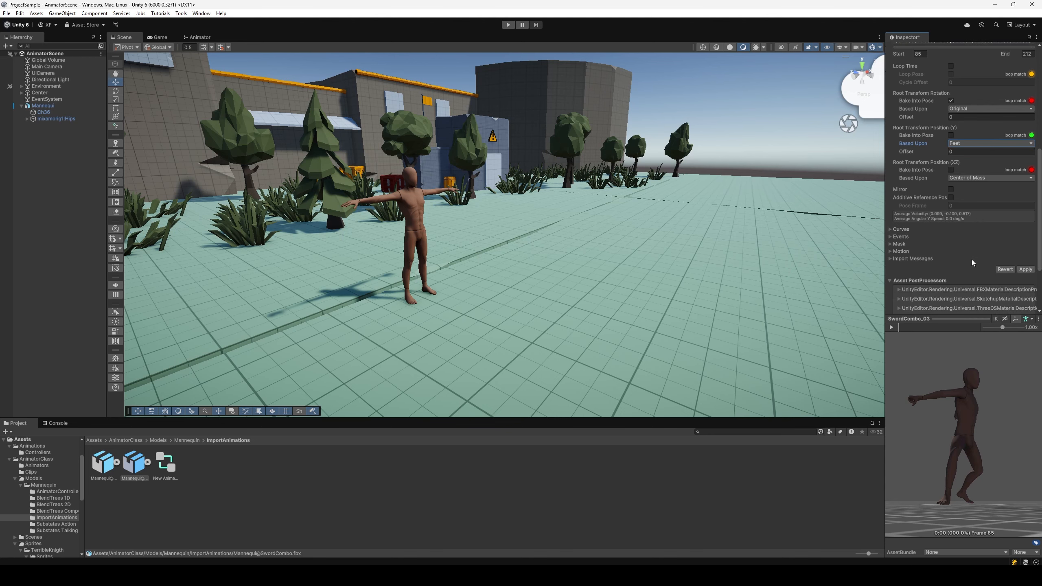
{"action": "left_click", "coordinate": [1025, 269]}
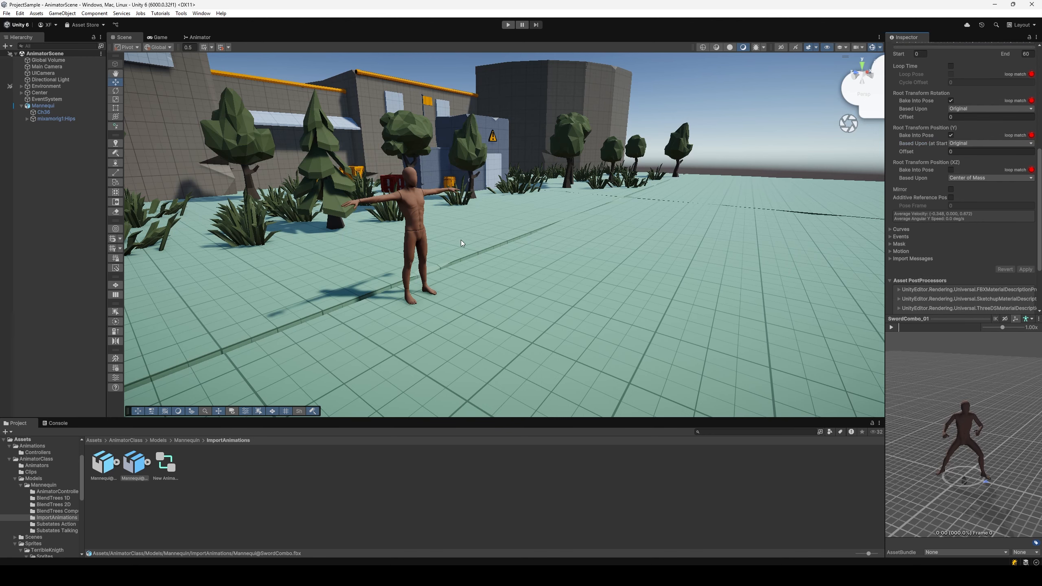
{"action": "left_click", "coordinate": [52, 106]}
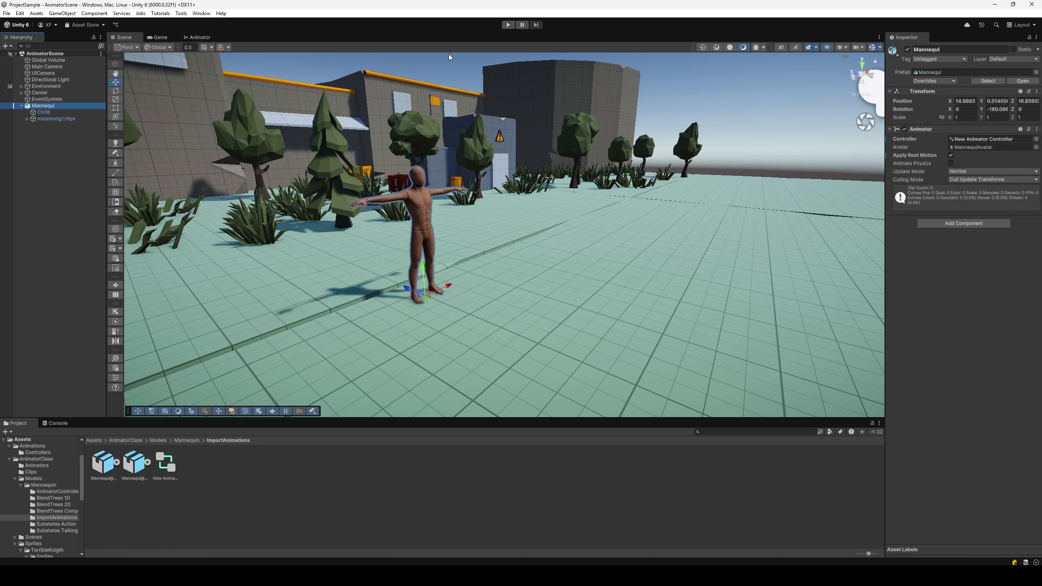
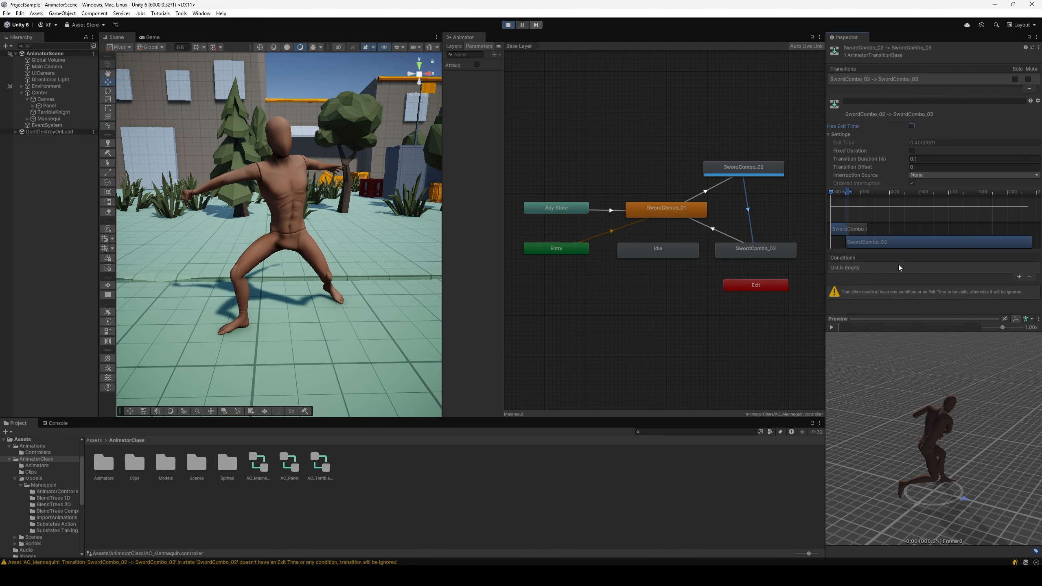
Enable Has Exit Time on the SwordCombo_02 to SwordCombo_03 transition after comparing it on and off, and set its Exit Time to 0.5.
{"action": "left_click", "coordinate": [911, 126]}
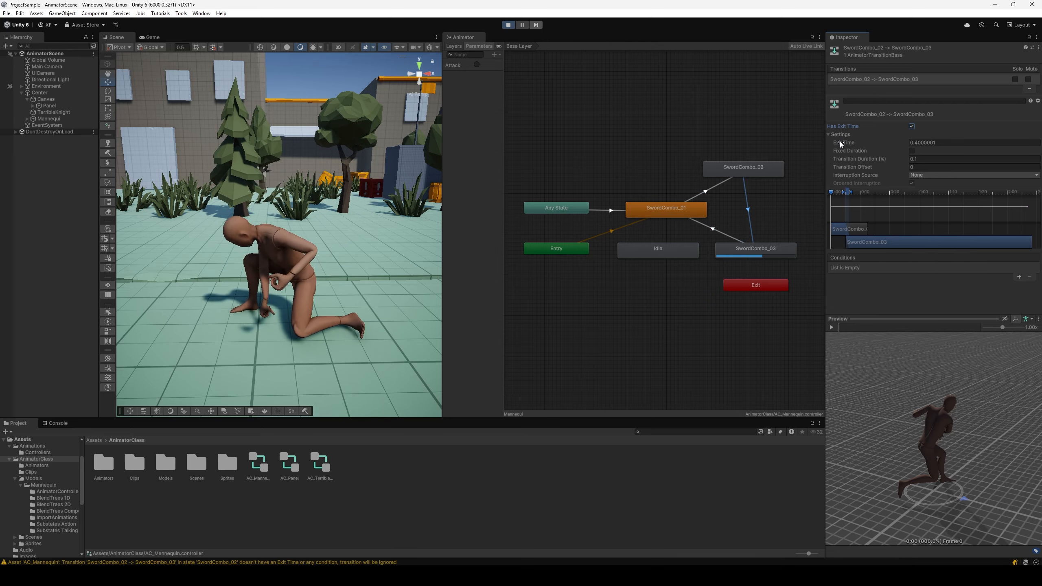
{"action": "left_click", "coordinate": [911, 125]}
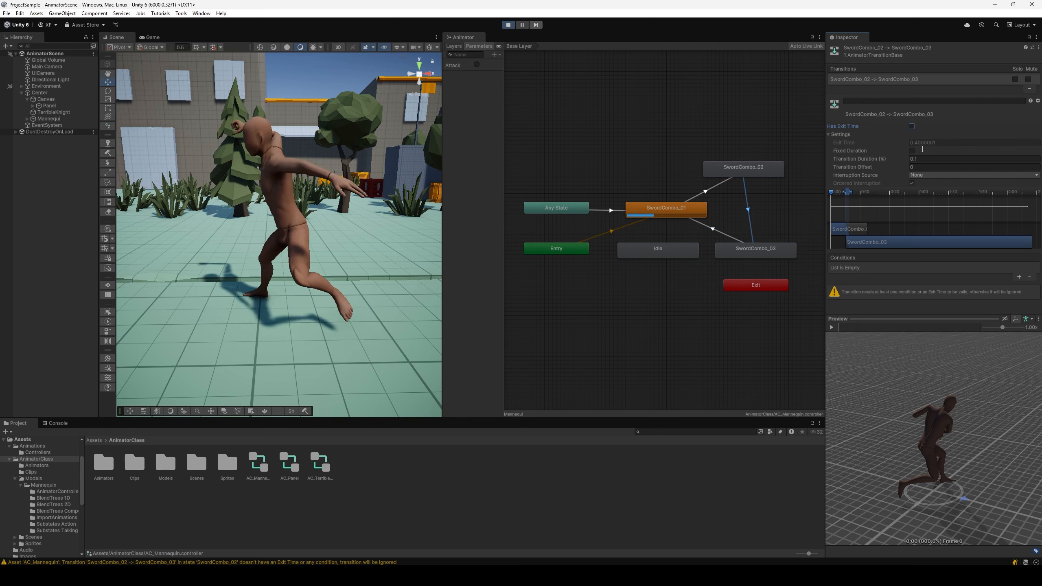
{"action": "left_click", "coordinate": [914, 126]}
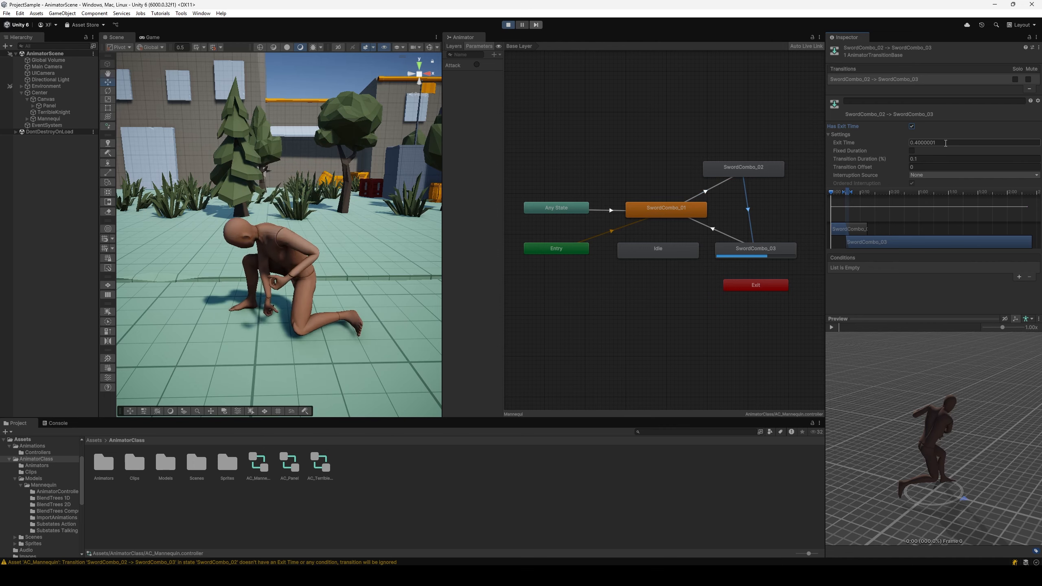
{"action": "left_click_drag", "start_coordinate": [941, 144], "coordinate": [916, 145]}
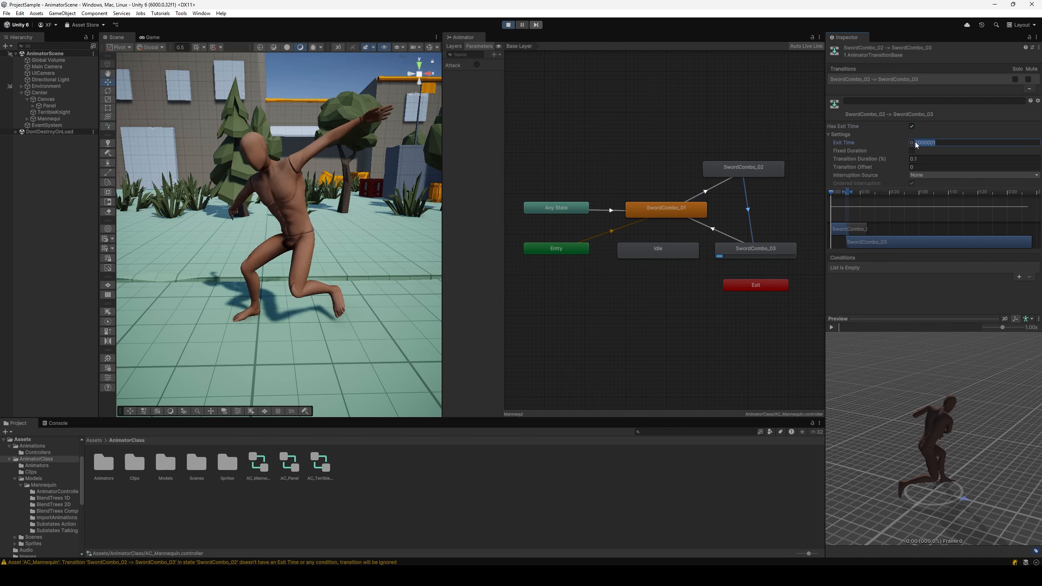
{"action": "type", "text": "5"}
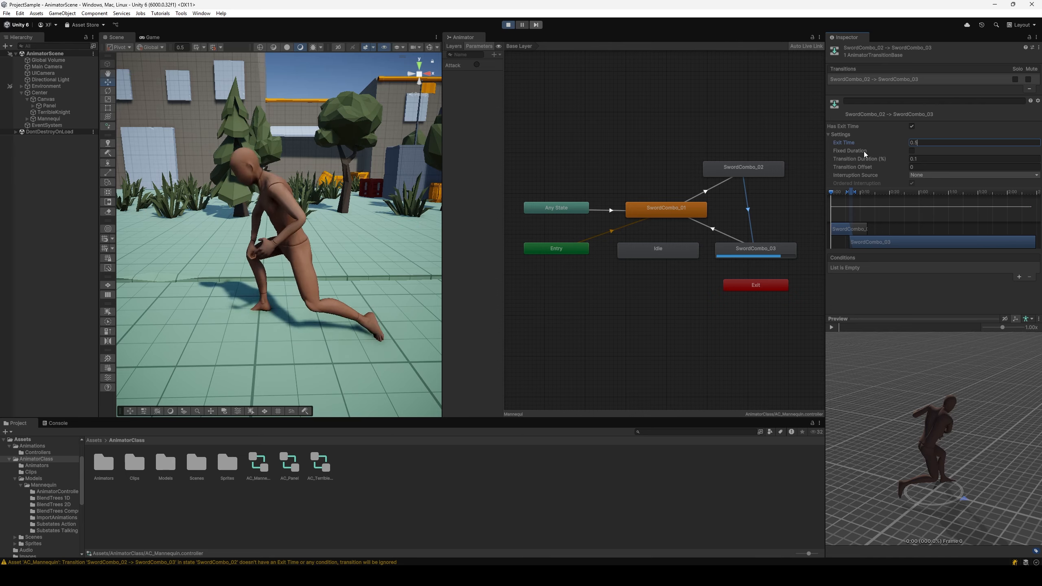
Try Fixed Duration on the SwordCombo_02 to SwordCombo_03 transition and turn it back off.
{"action": "left_click", "coordinate": [910, 150]}
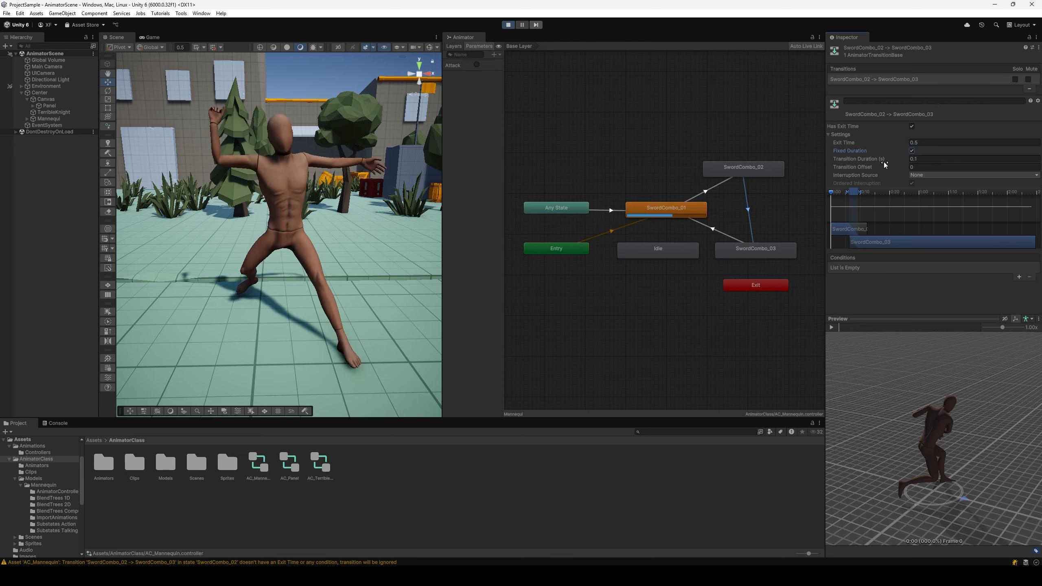
{"action": "left_click", "coordinate": [910, 151]}
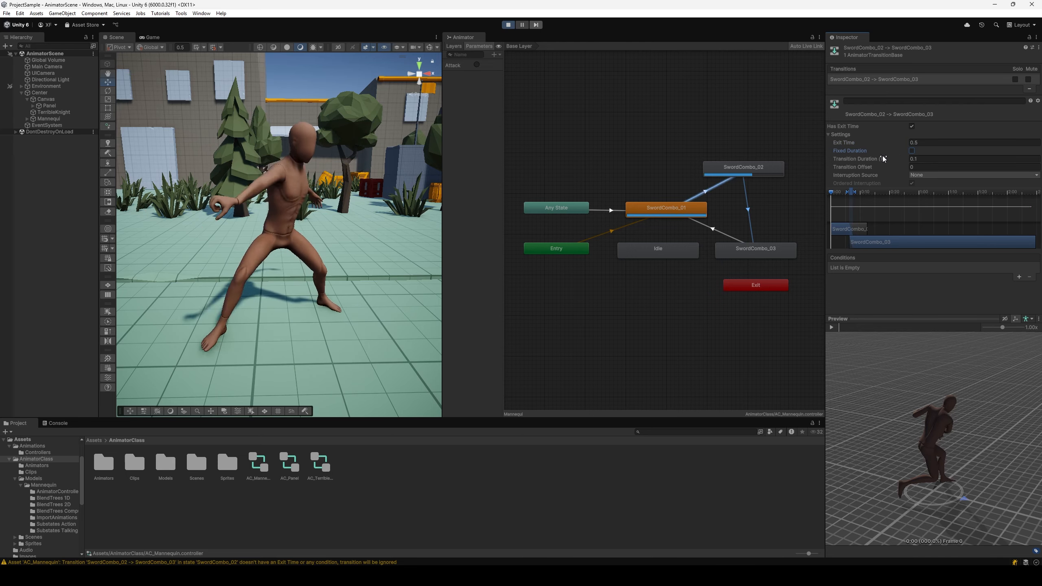
{"action": "left_click", "coordinate": [911, 151]}
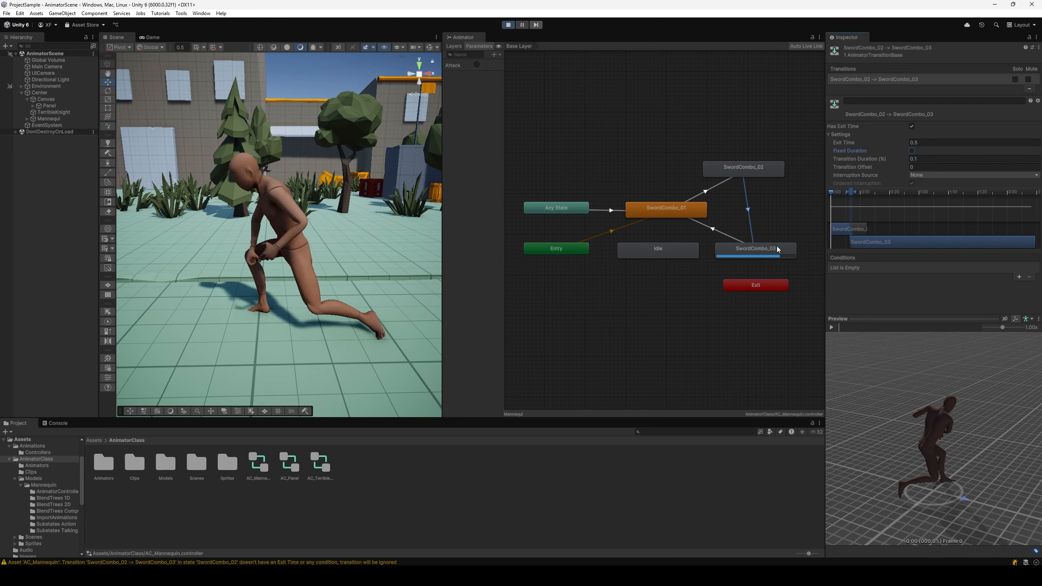
Set the SwordCombo_02 to SwordCombo_03 transition's Exit Time to 0.9 and examine the overlap on its timeline.
{"action": "left_click", "coordinate": [921, 144]}
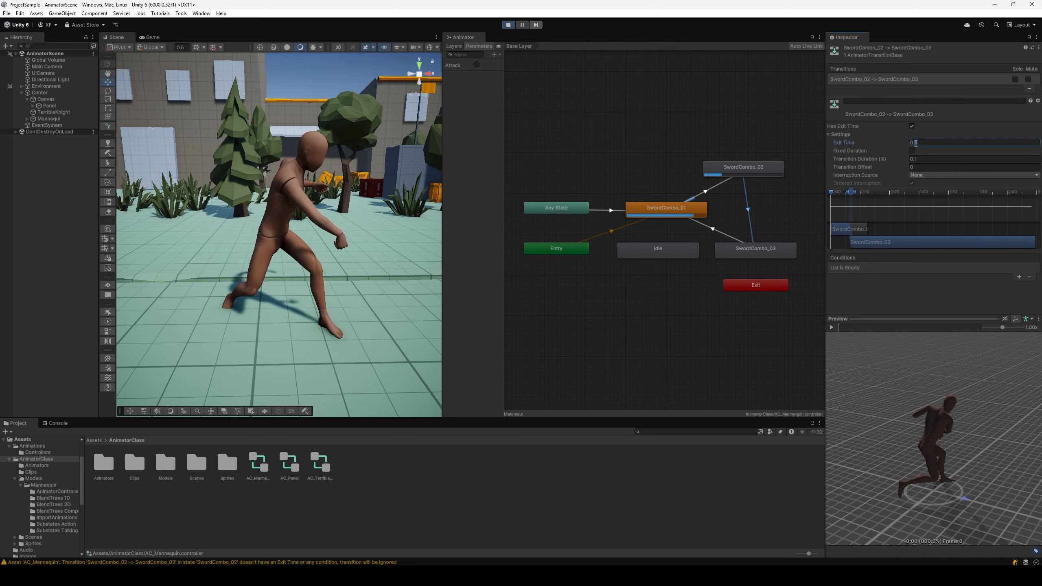
{"action": "type", "text": "9"}
{"action": "scroll", "coordinate": [861, 234], "scroll_direction": "up", "scroll_amount": 3}
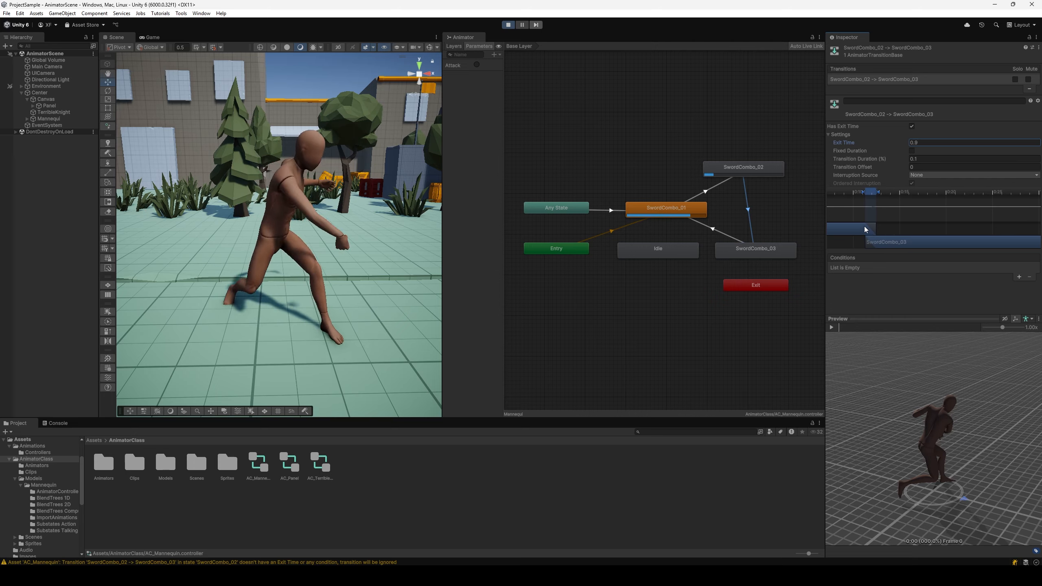
{"action": "scroll", "coordinate": [870, 232], "scroll_direction": "up", "scroll_amount": 6}
{"action": "scroll", "coordinate": [875, 234], "scroll_direction": "up", "scroll_amount": 3}
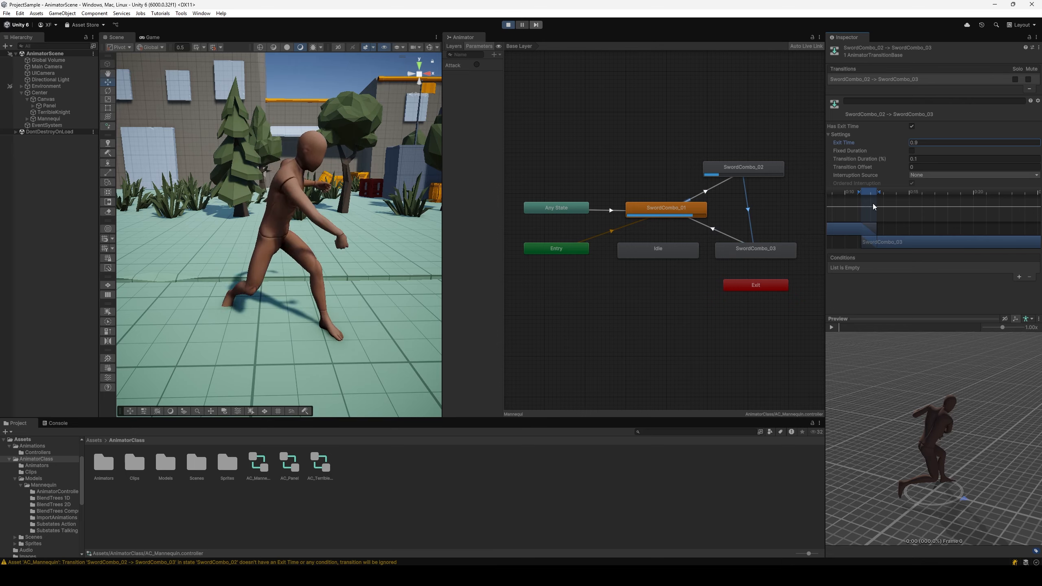
{"action": "scroll", "coordinate": [874, 229], "scroll_direction": "down", "scroll_amount": 2}
{"action": "scroll", "coordinate": [874, 236], "scroll_direction": "up", "scroll_amount": 4}
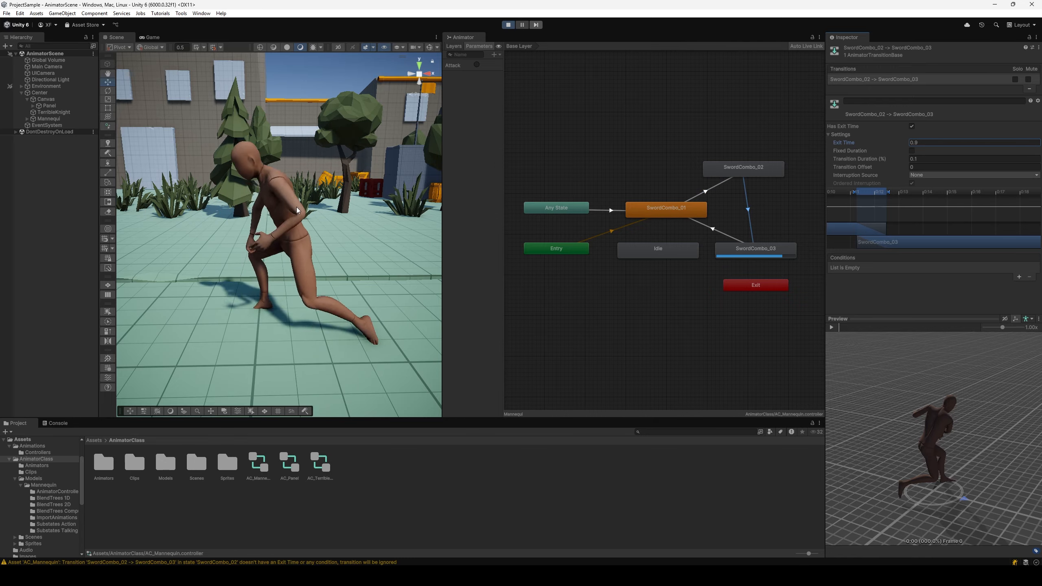
Bring the information panel into view in the scene, and inspect the ShowPanel and HidePanel states in the AC_Panel controller.
{"action": "middle_click_drag", "start_coordinate": [197, 224], "coordinate": [412, 201]}
{"action": "middle_click_drag", "start_coordinate": [172, 201], "coordinate": [321, 189]}
{"action": "scroll", "coordinate": [321, 189], "scroll_direction": "down", "scroll_amount": 10}
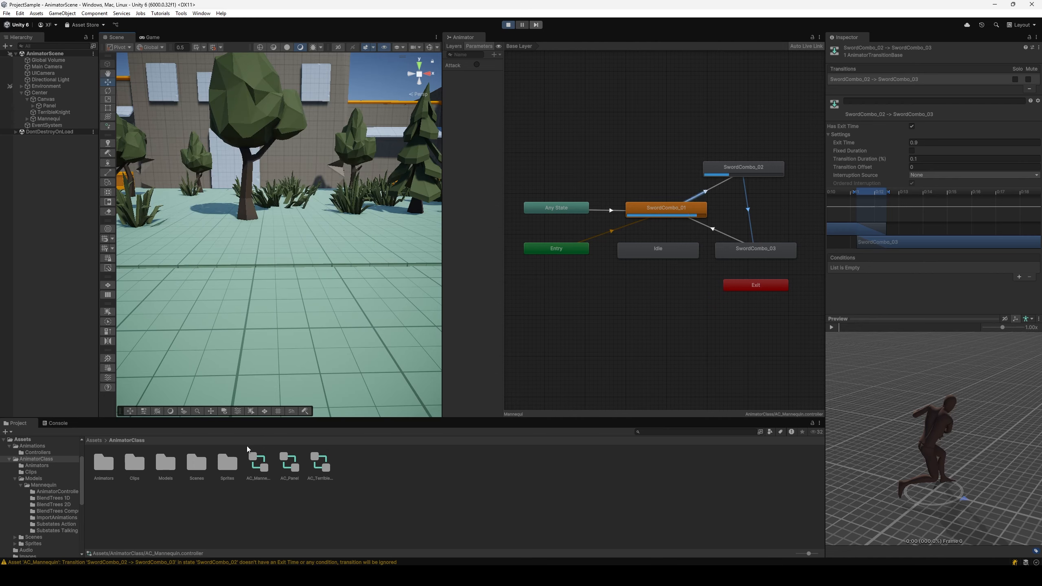
{"action": "left_click", "coordinate": [289, 462]}
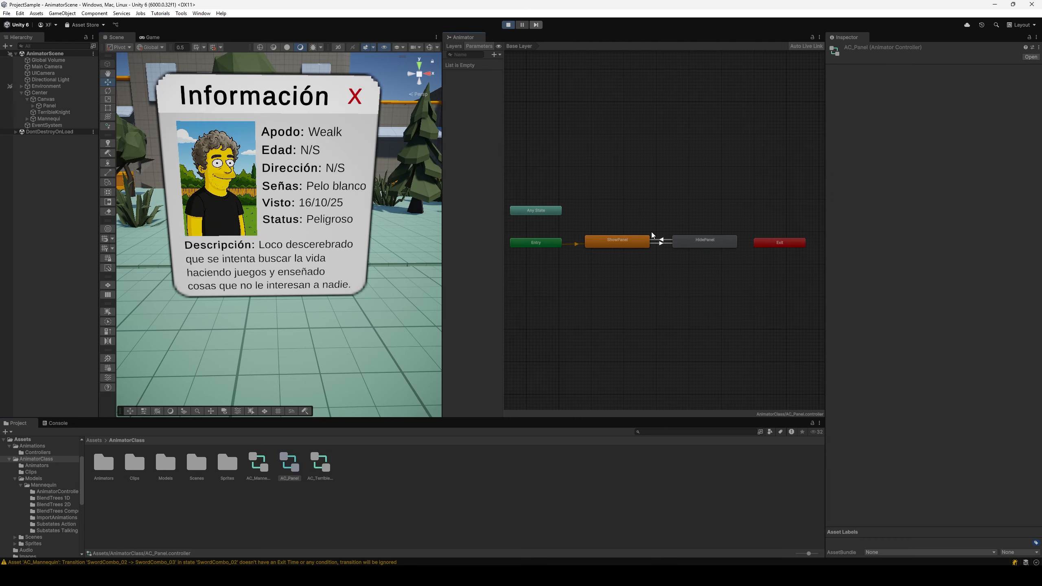
{"action": "scroll", "coordinate": [666, 212], "scroll_direction": "up", "scroll_amount": 1}
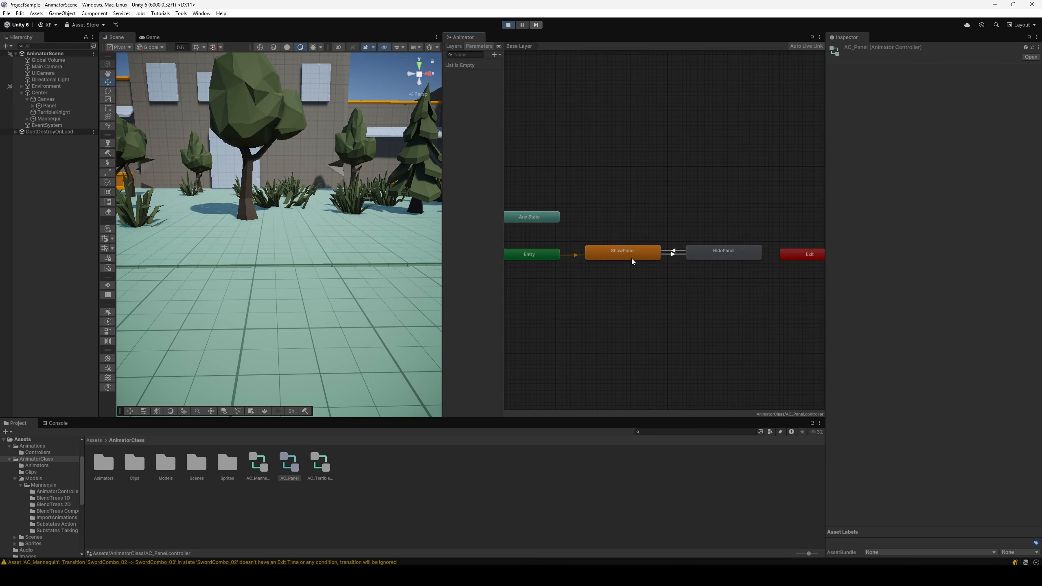
{"action": "left_click", "coordinate": [632, 258]}
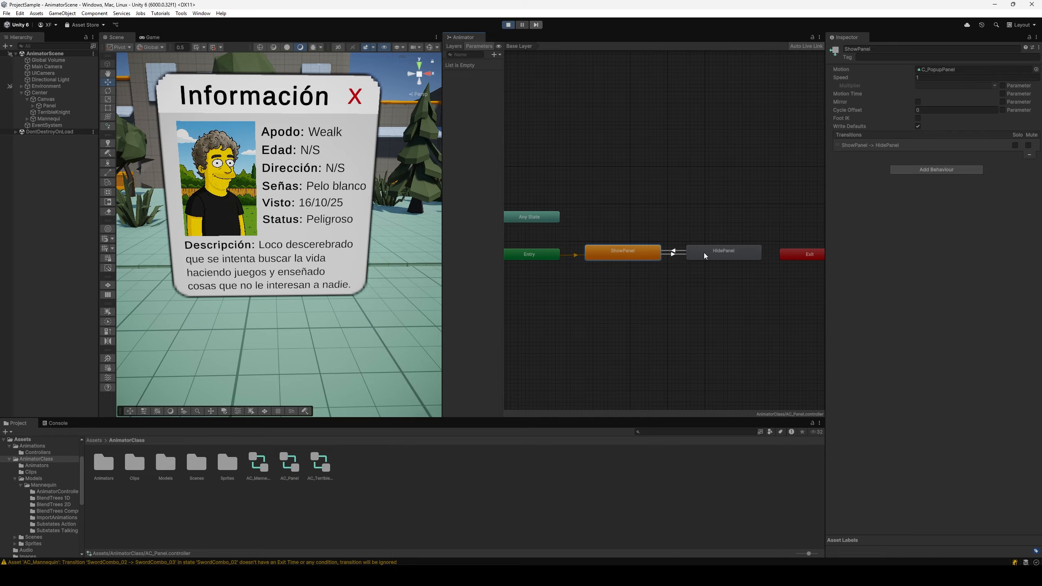
{"action": "left_click", "coordinate": [705, 256]}
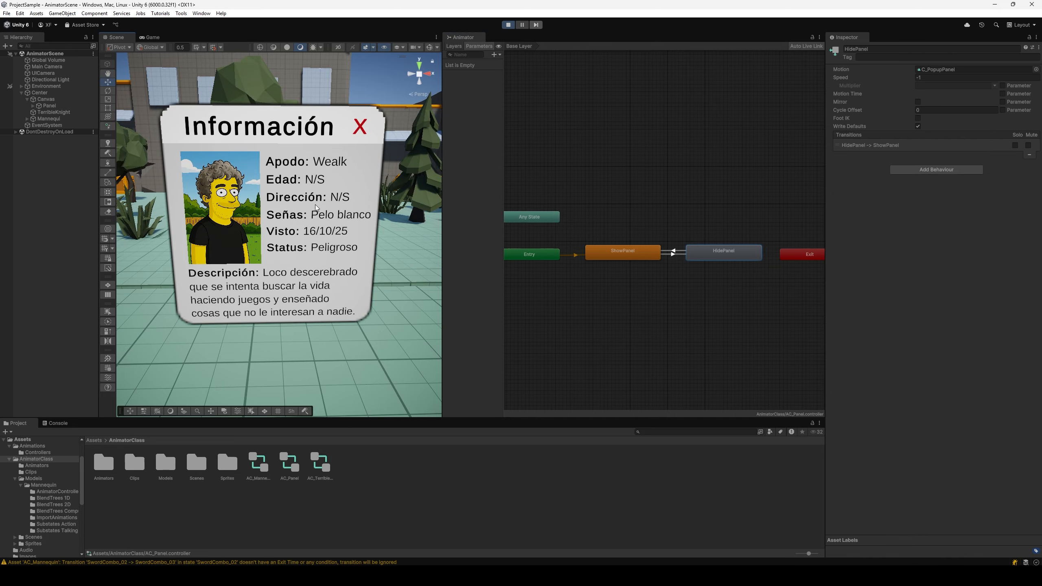
Shorten the ShowPanel to HidePanel transition to about 0.14 s by moving its start on the timeline.
{"action": "left_click", "coordinate": [678, 254]}
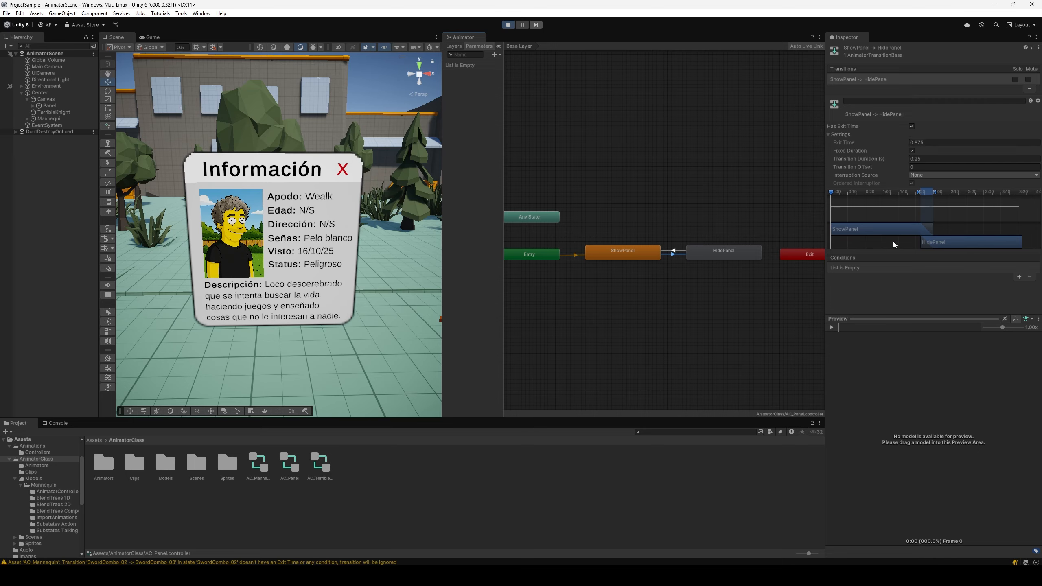
{"action": "scroll", "coordinate": [927, 241], "scroll_direction": "up", "scroll_amount": 5}
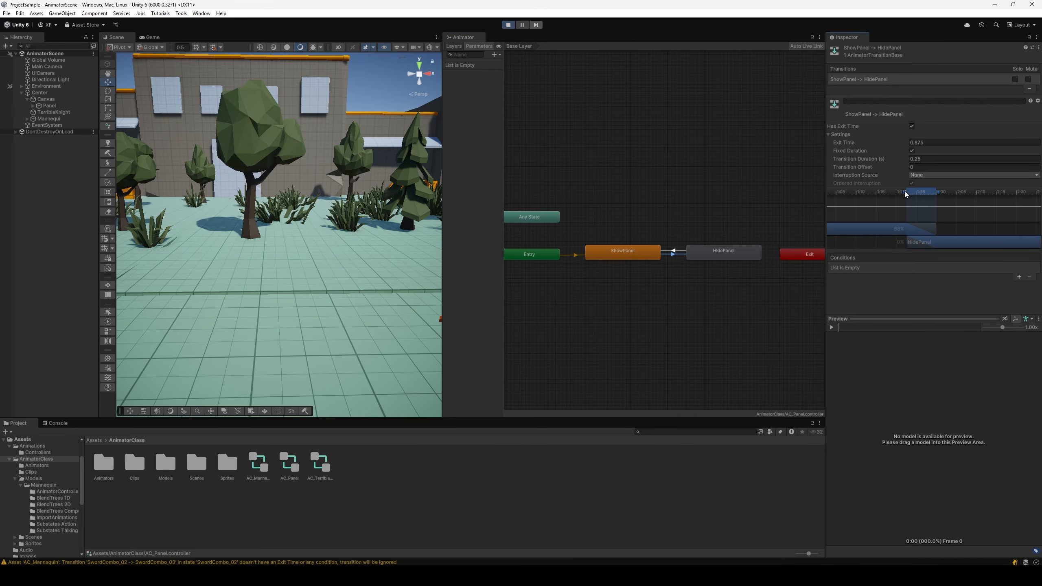
{"action": "left_click_drag", "start_coordinate": [904, 190], "coordinate": [924, 193]}
Set Exit Time to 1 on both transitions between ShowPanel and HidePanel, and Transition Duration to 0 on HidePanel to ShowPanel.
{"action": "left_click", "coordinate": [676, 255]}
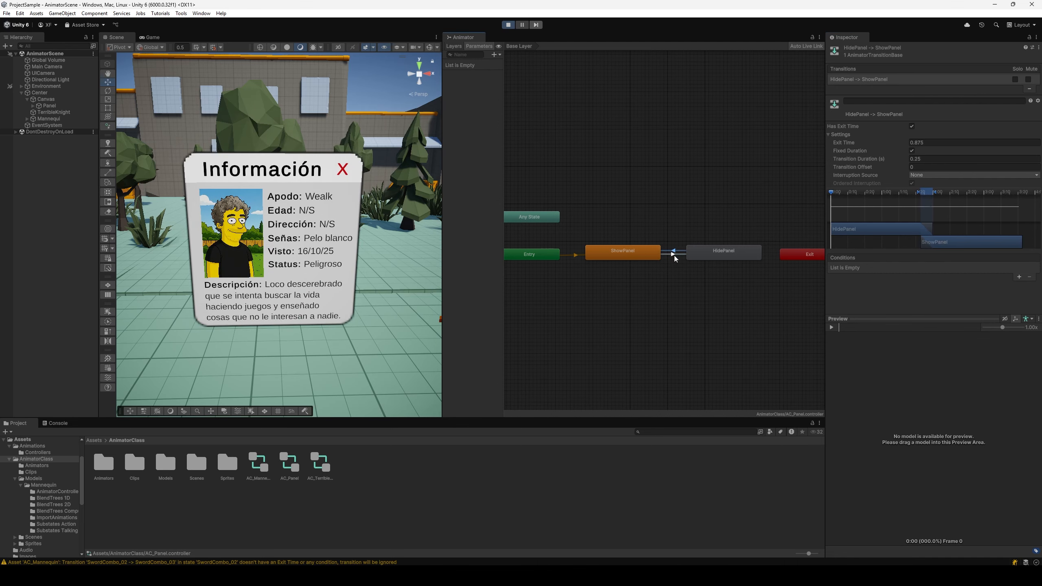
{"action": "left_click", "coordinate": [674, 255]}
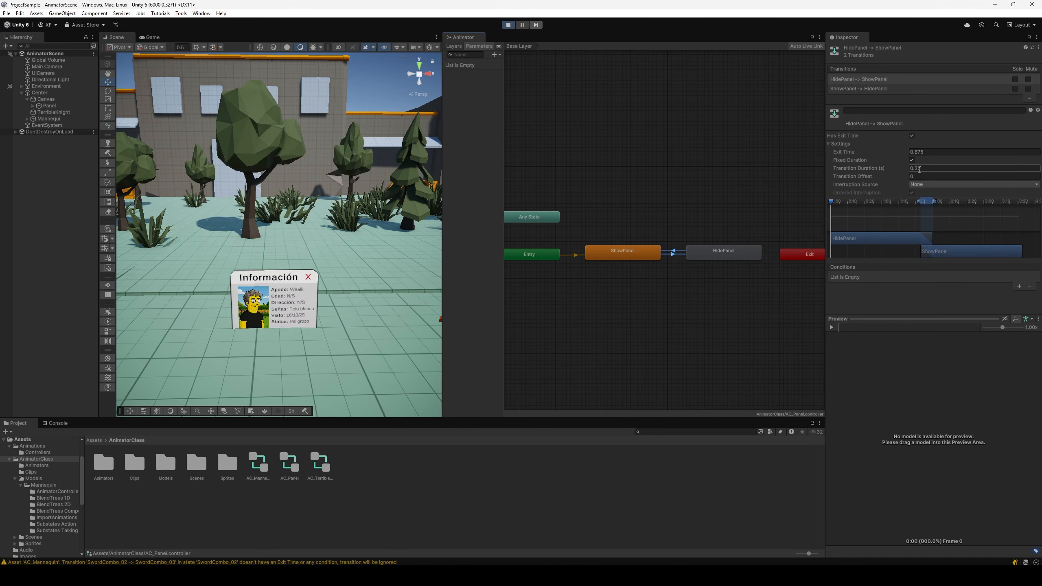
{"action": "left_click", "coordinate": [891, 90]}
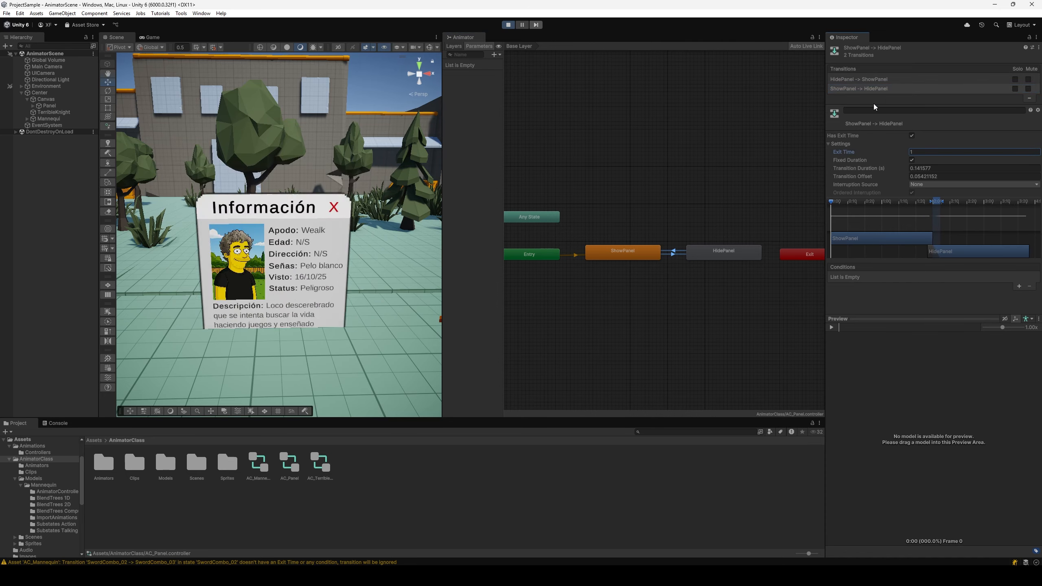
{"action": "left_click", "coordinate": [885, 79]}
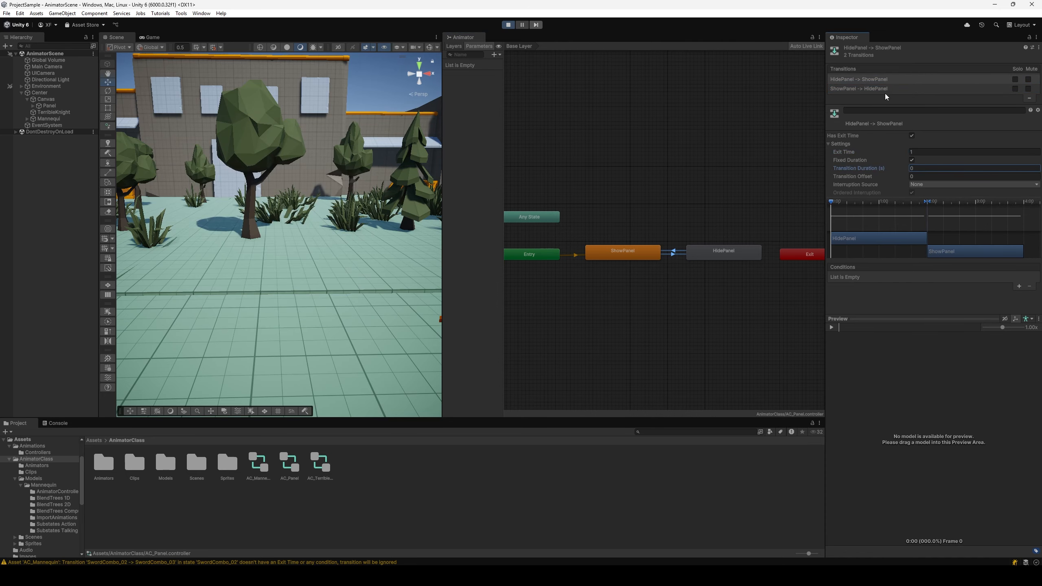
{"action": "left_click", "coordinate": [884, 90]}
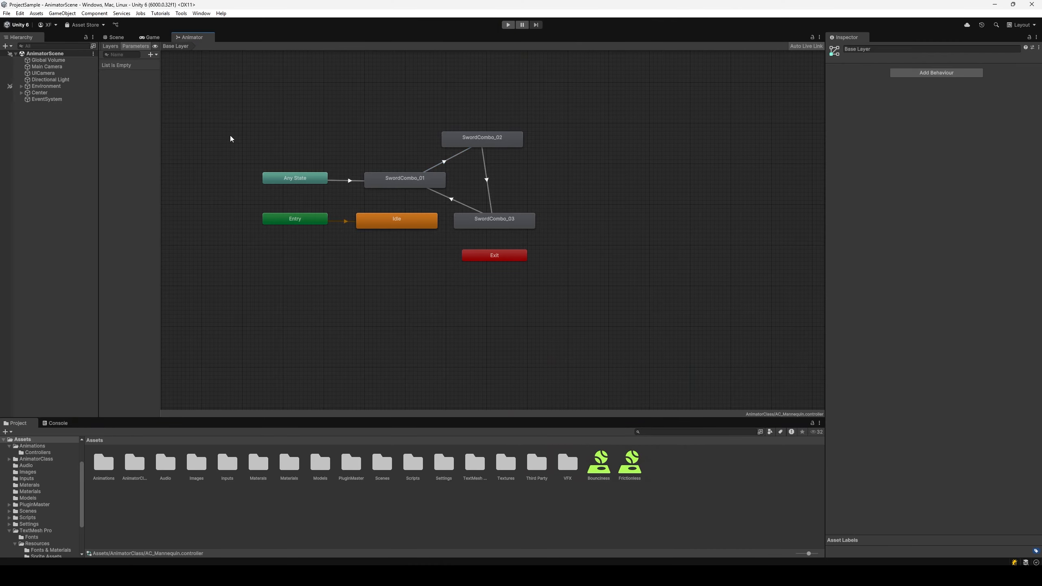
Review the SwordCombo_01 state and its transition to SwordCombo_02, and add a Float parameter with the value 1.5.
{"action": "left_click", "coordinate": [397, 181]}
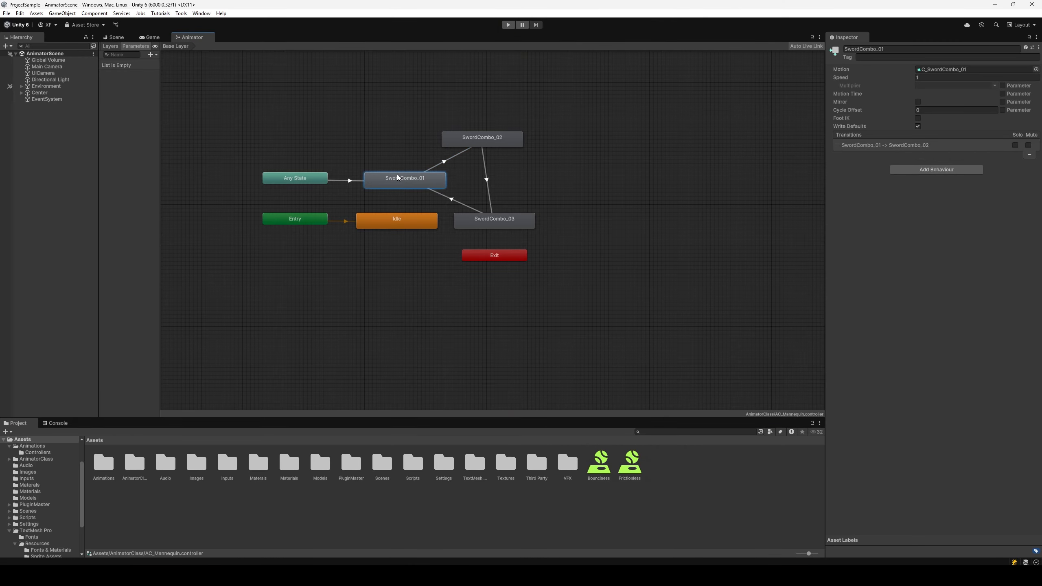
{"action": "left_click", "coordinate": [440, 164]}
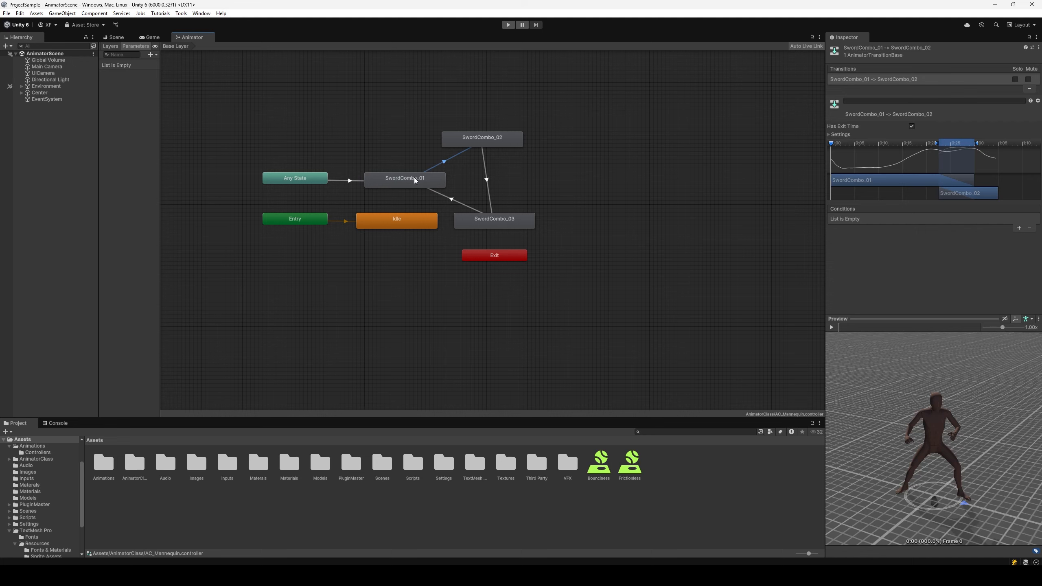
{"action": "left_click", "coordinate": [415, 179]}
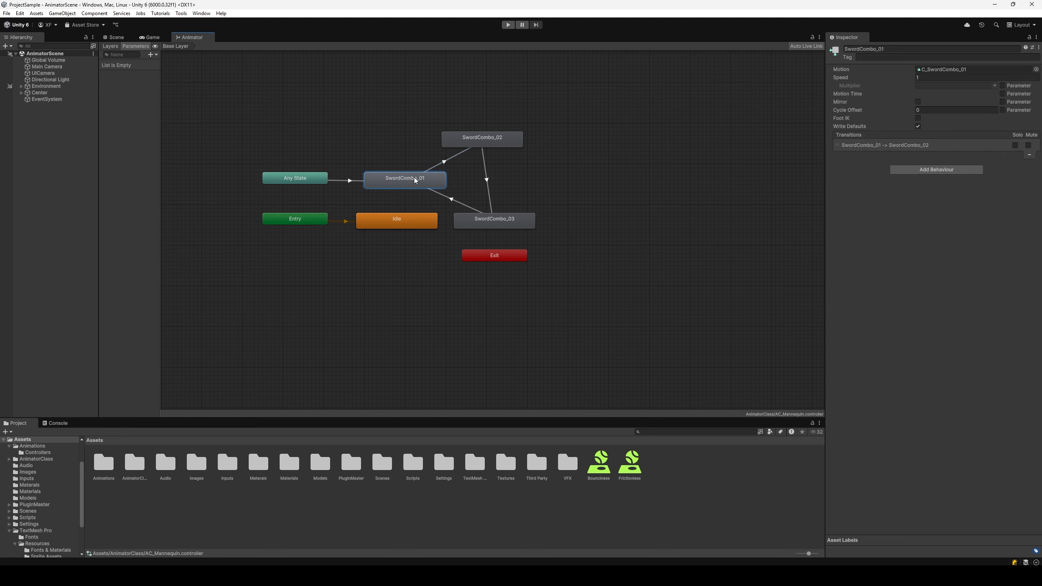
{"action": "left_click", "coordinate": [153, 55]}
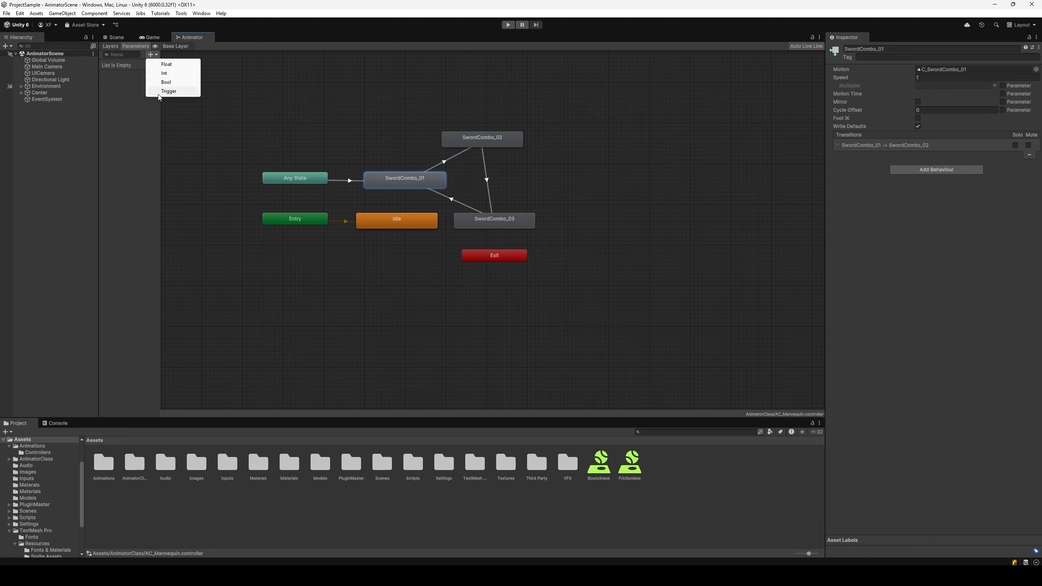
{"action": "left_click", "coordinate": [175, 66]}
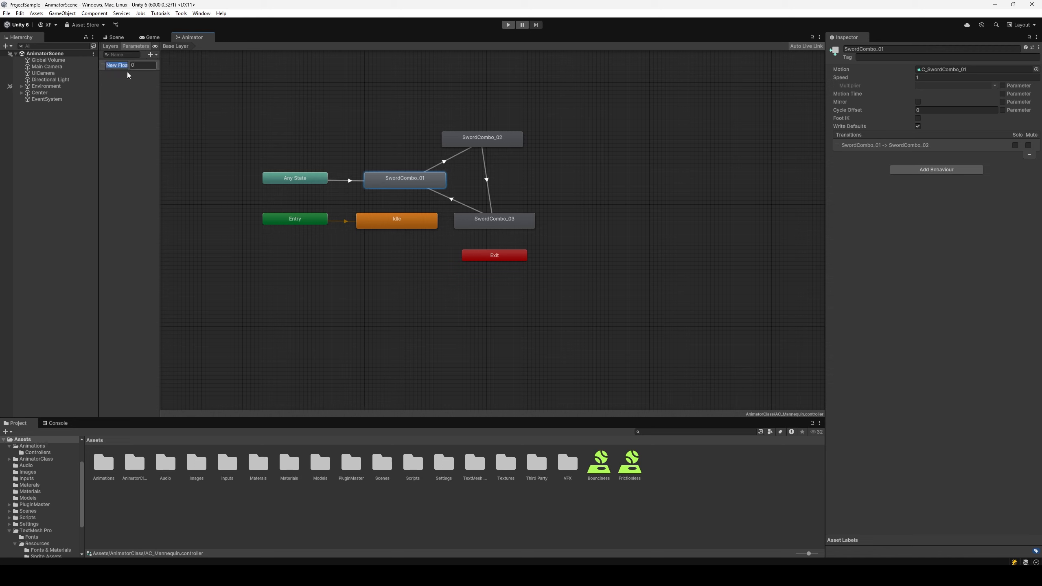
{"action": "left_click", "coordinate": [142, 66]}
{"action": "type", "text": "1.5"}
{"action": "left_click", "coordinate": [140, 79]}
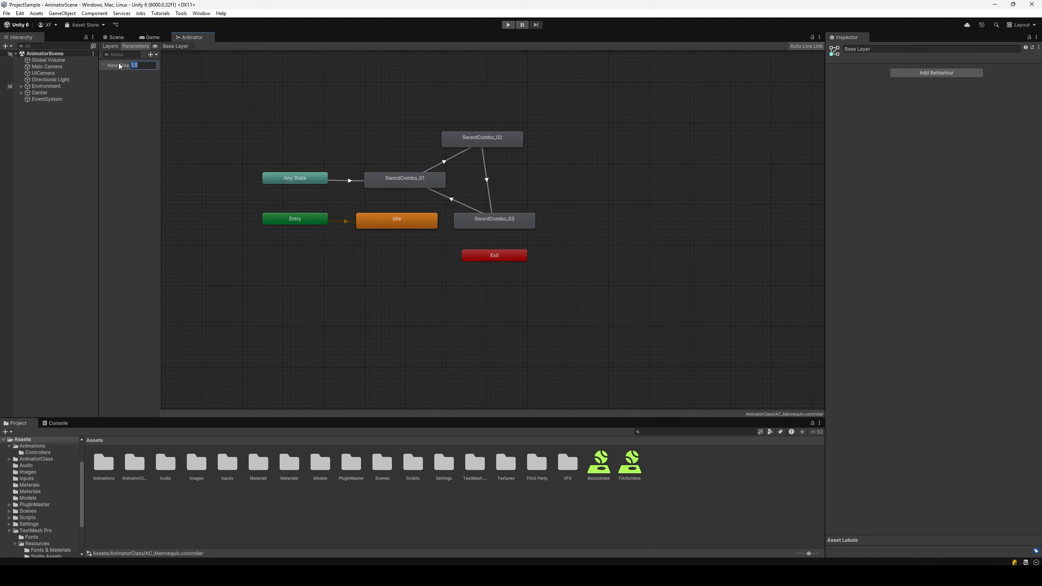
Add an Int parameter with the value 1 to the mannequin's controller.
{"action": "left_click", "coordinate": [152, 56]}
{"action": "left_click", "coordinate": [166, 74]}
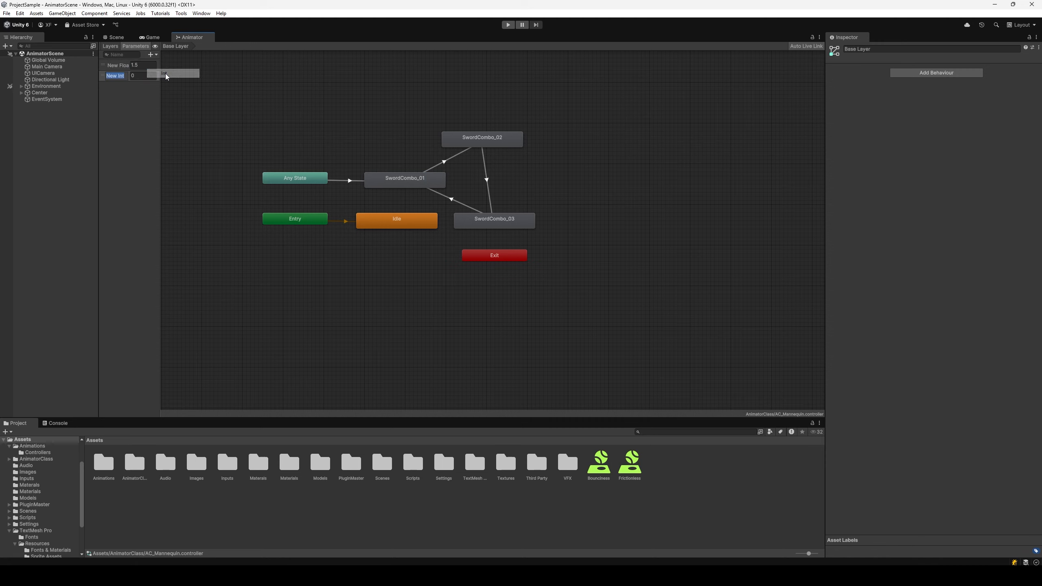
{"action": "left_click", "coordinate": [140, 76]}
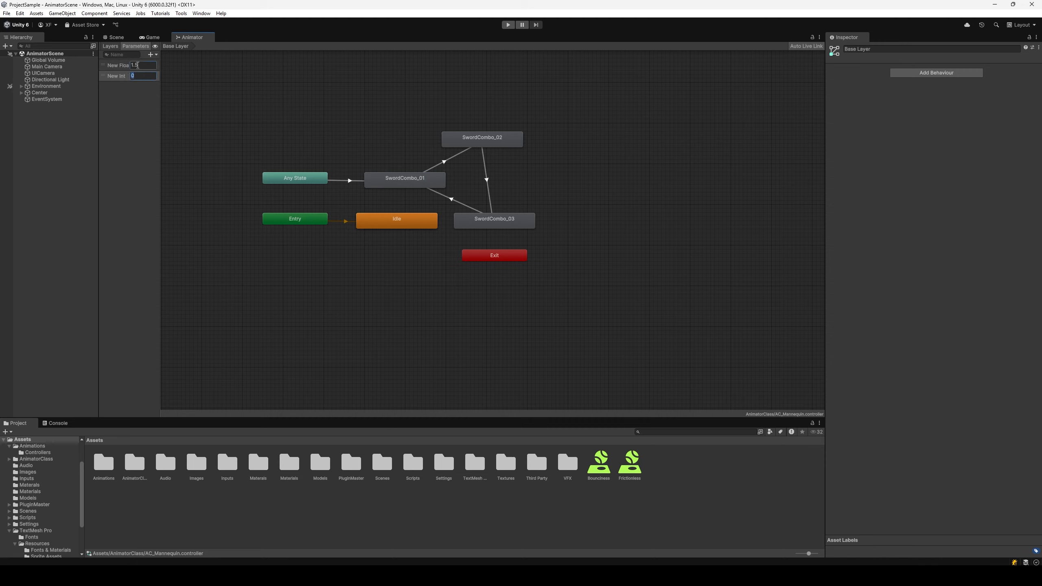
{"action": "left_click", "coordinate": [141, 67]}
{"action": "left_click", "coordinate": [141, 78]}
Add a Bool parameter and a Trigger parameter to the mannequin's controller.
{"action": "left_click", "coordinate": [151, 55]}
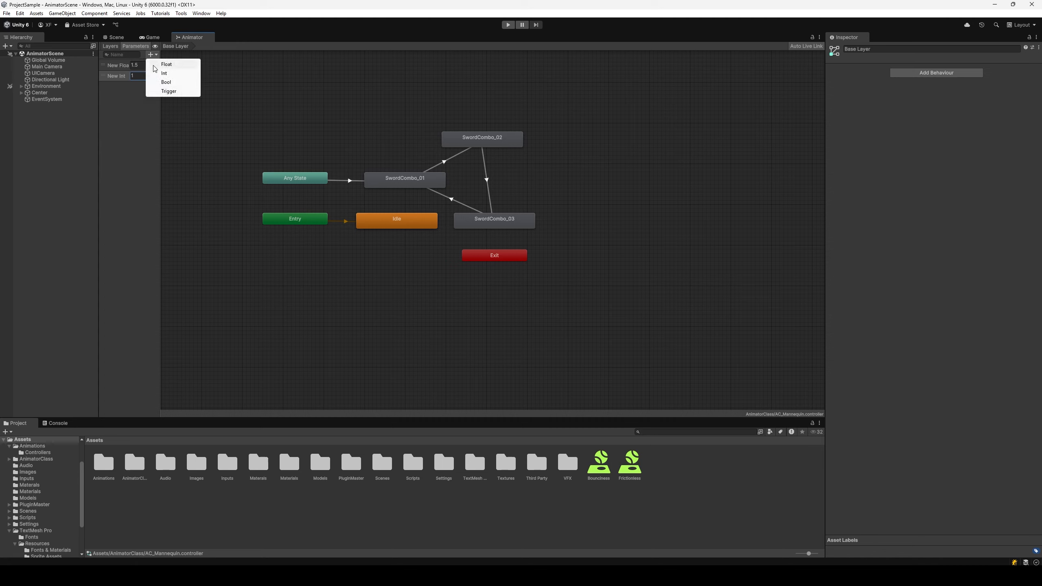
{"action": "left_click", "coordinate": [163, 83]}
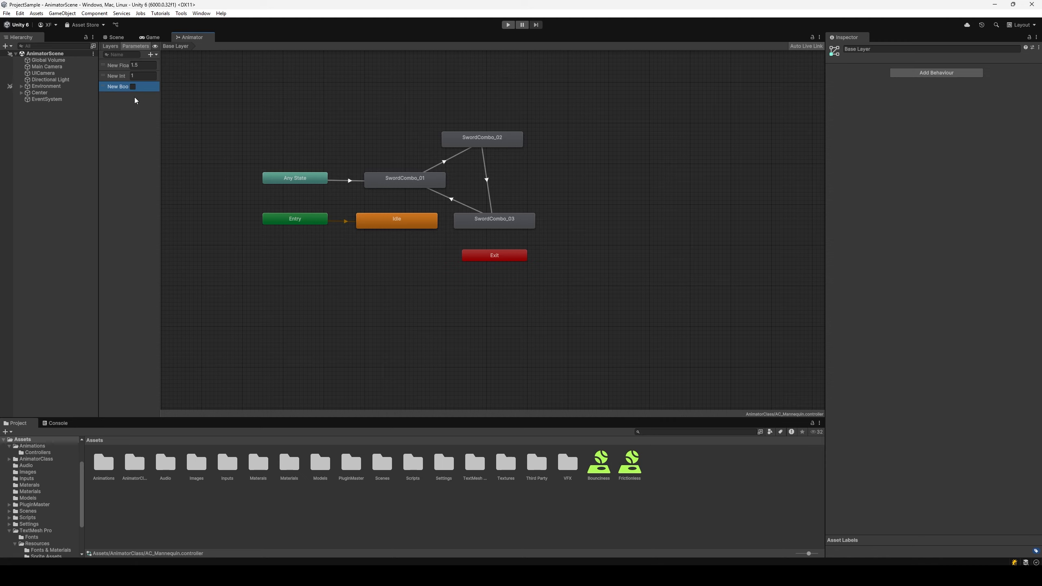
{"action": "left_click", "coordinate": [153, 55]}
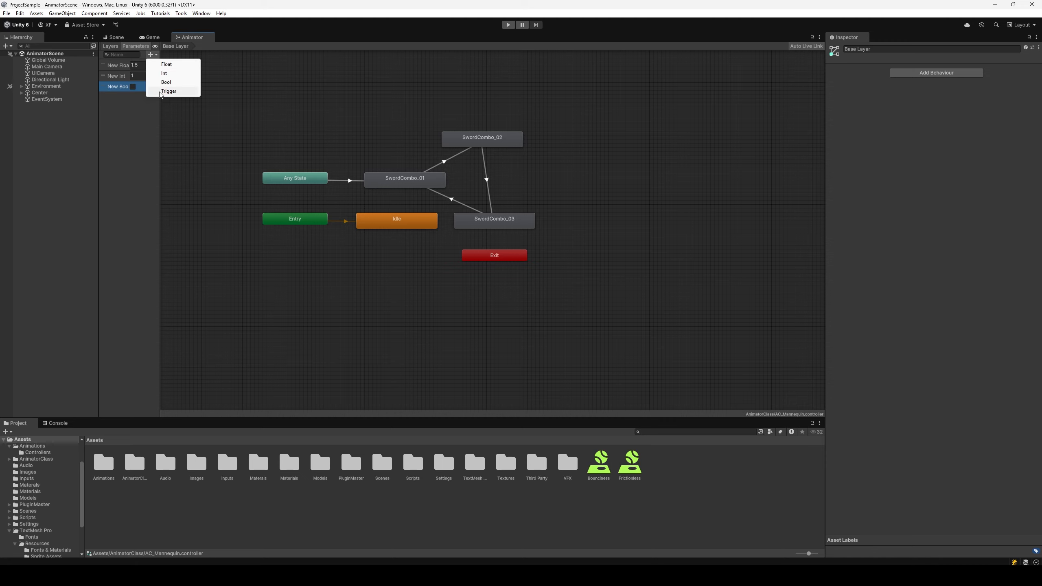